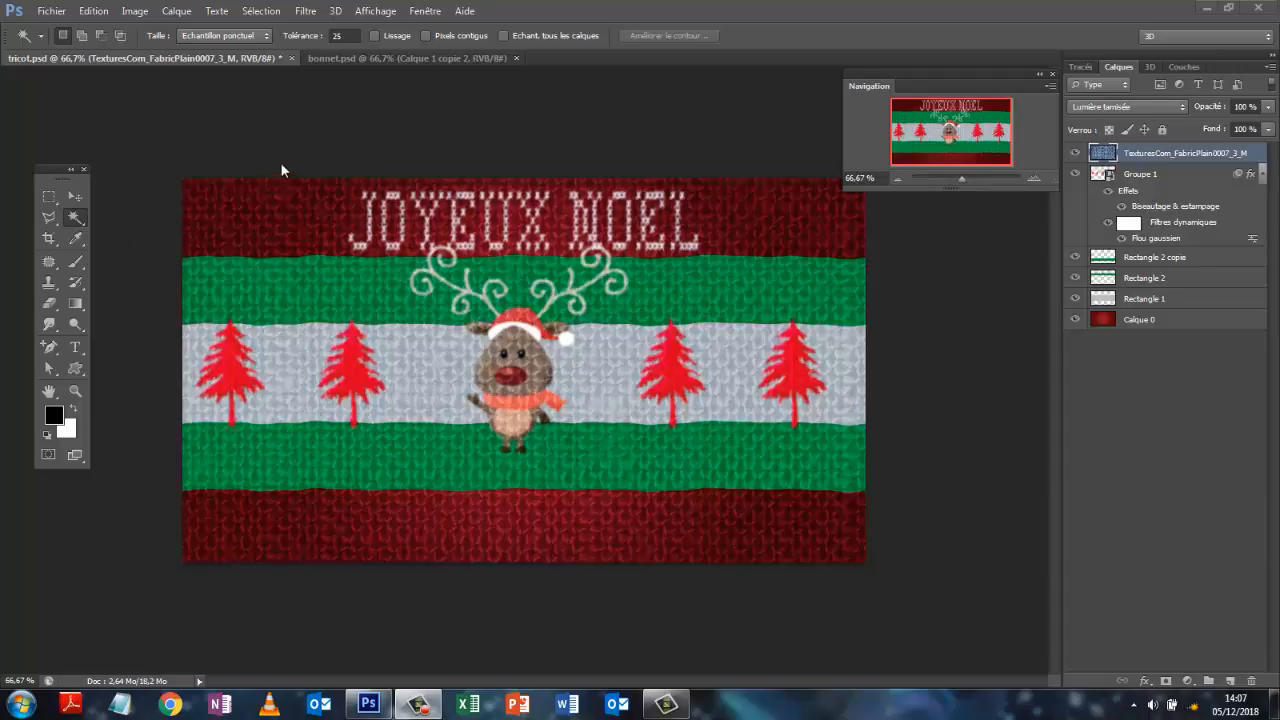
Review the finished hat composite in bonnet.psd and the Christmas knit pattern in tricot.psd.
click(365, 59)
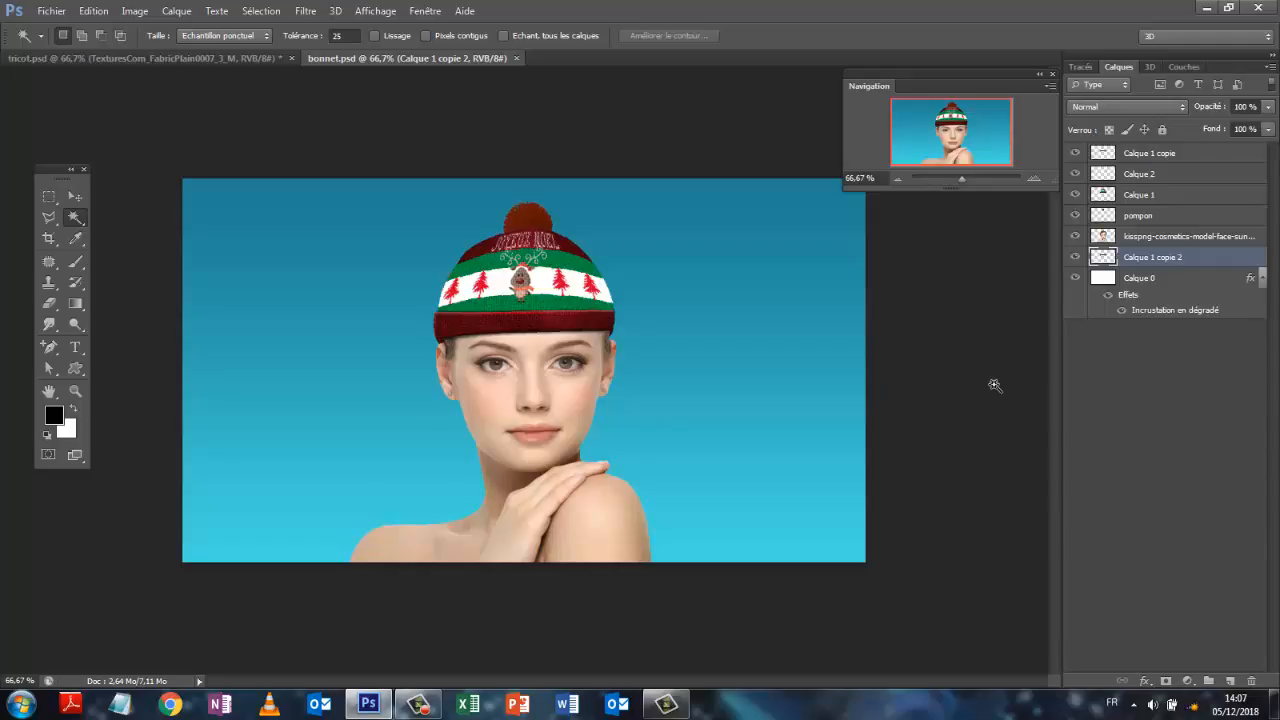
click(133, 61)
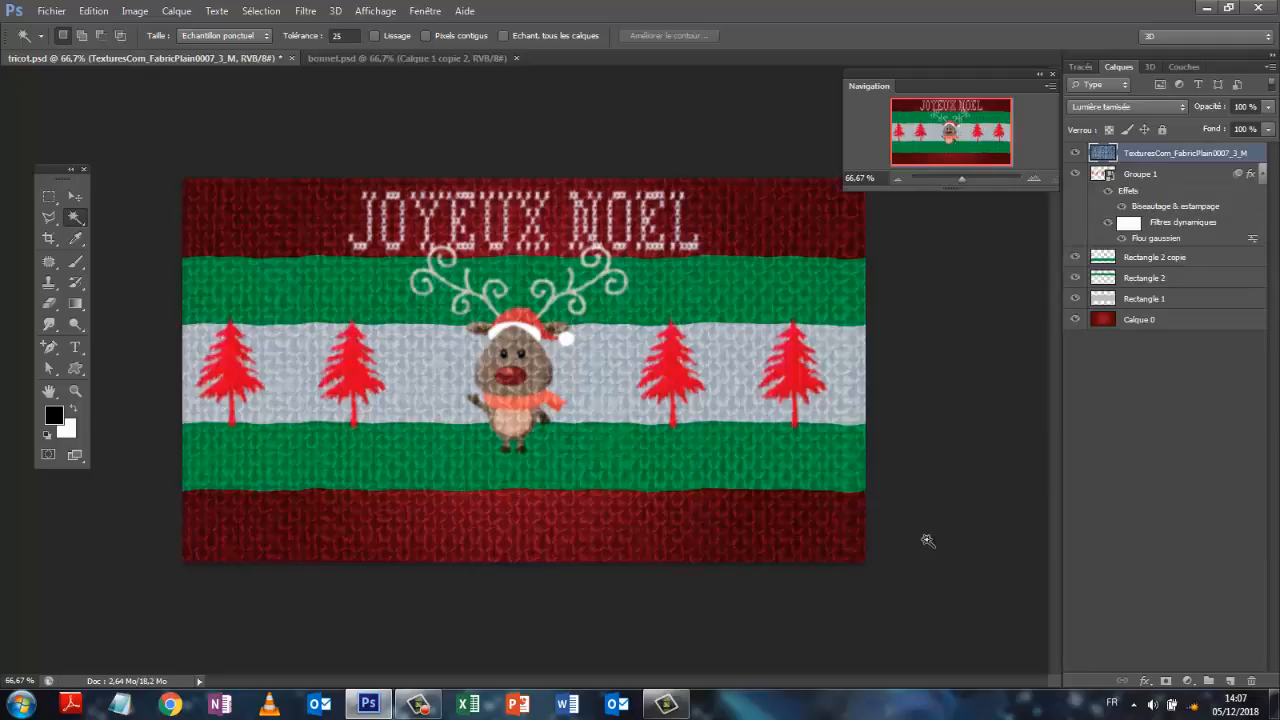
click(334, 59)
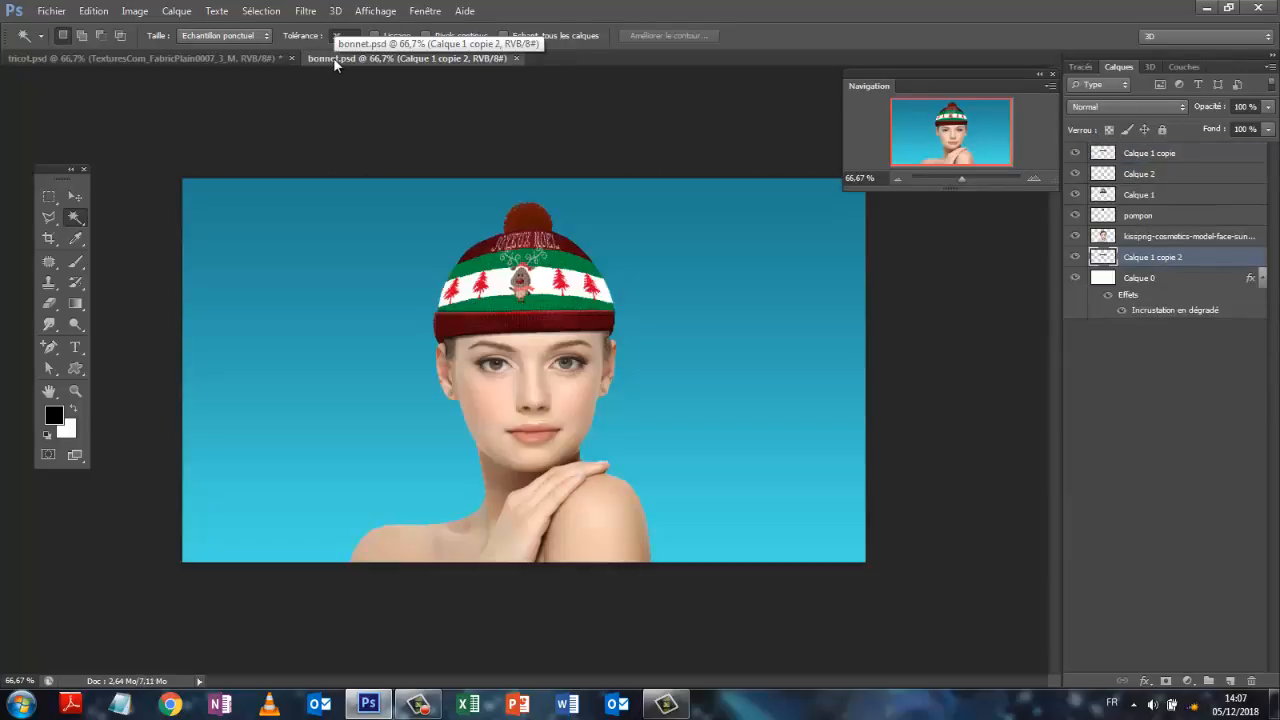
click(169, 56)
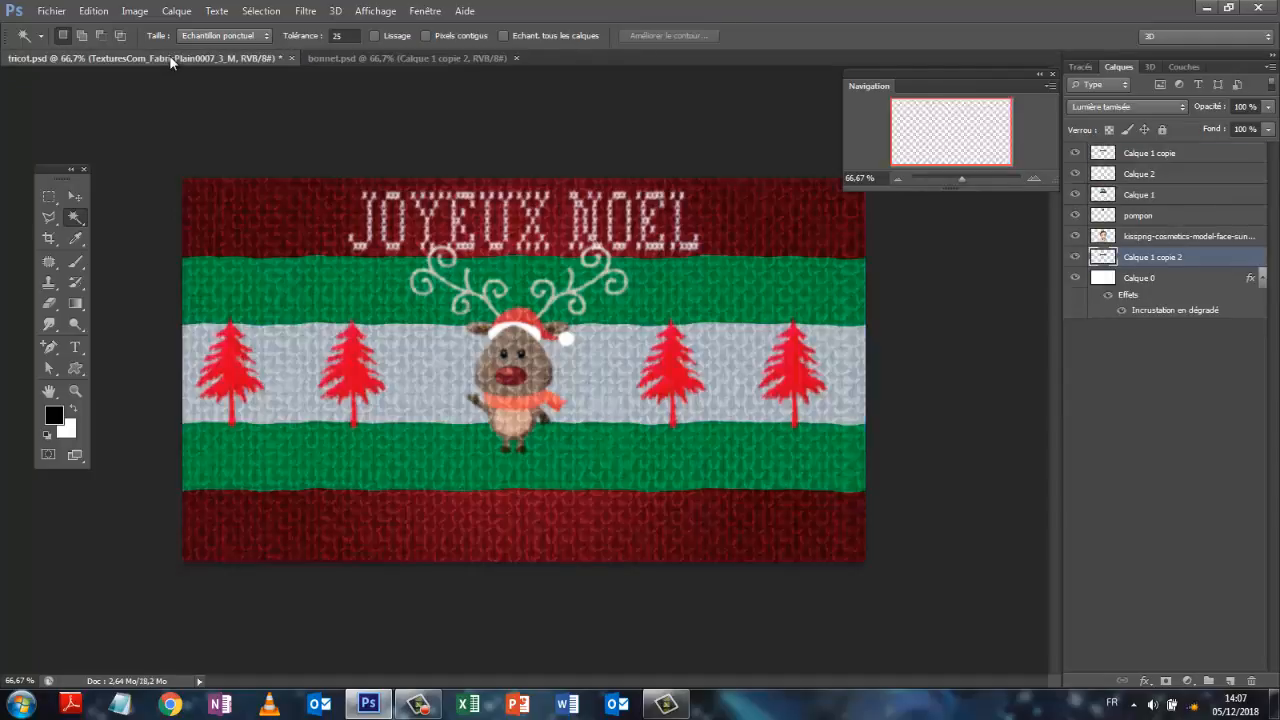
Close tricot.psd with its changes saved, and close bonnet.psd.
click(291, 57)
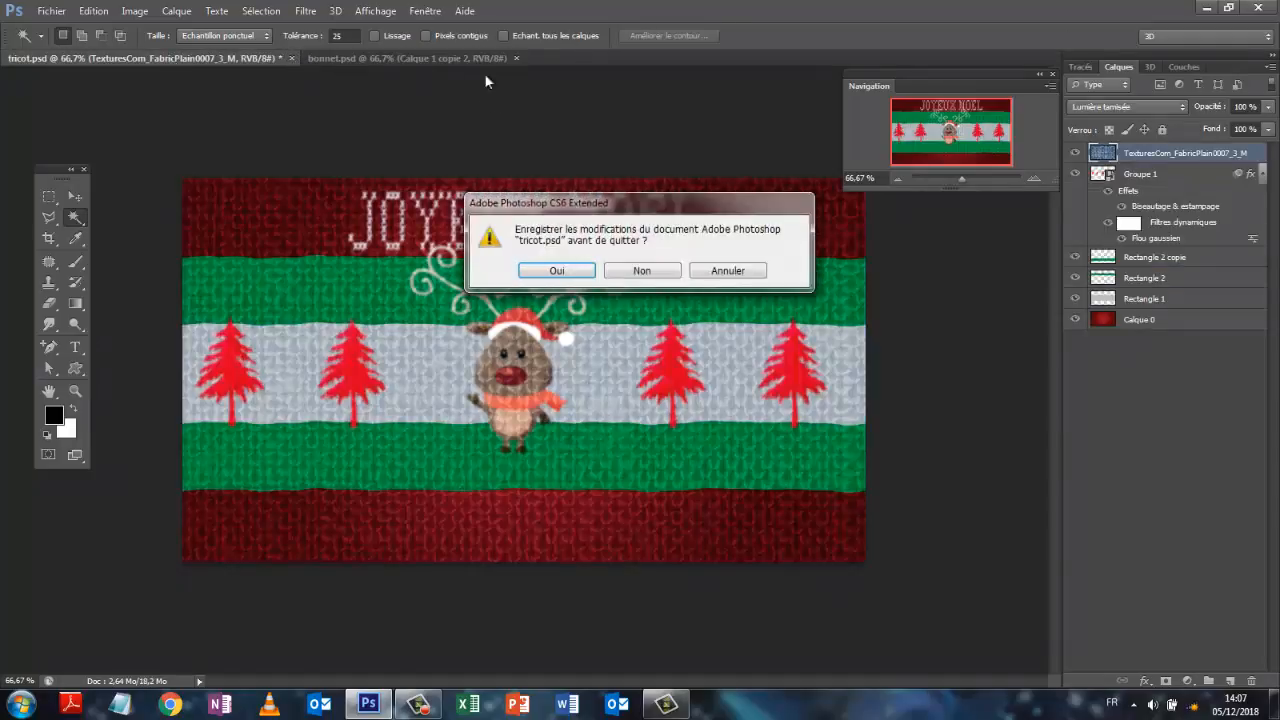
click(530, 272)
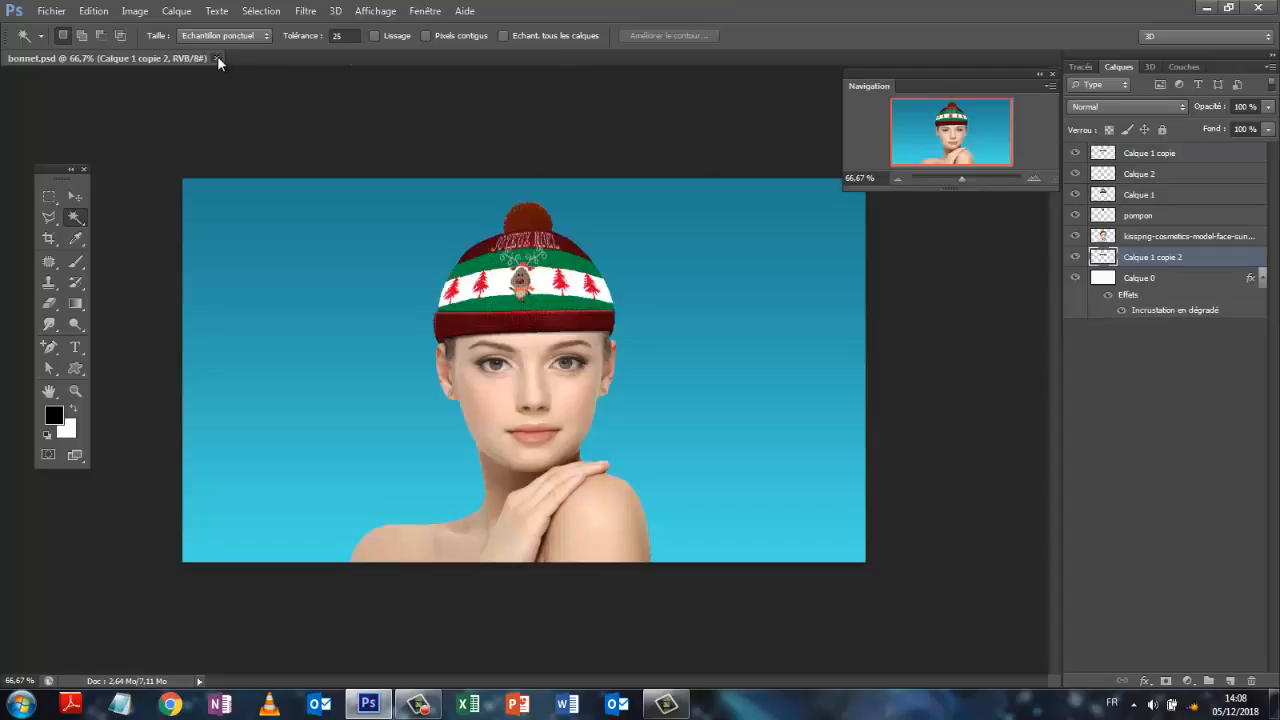
click(216, 57)
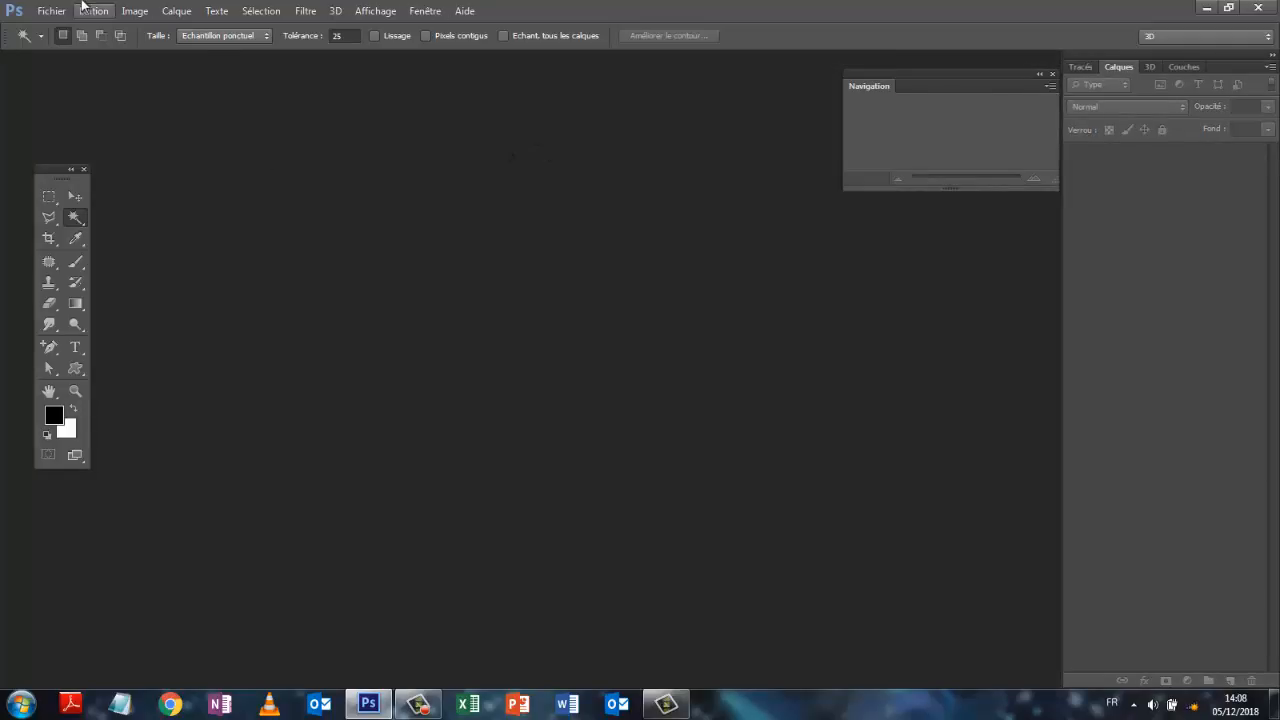
Create a new 1280 x 720 pixel RGB document at 72 pixels/inch with a white background, using the HDV/HDTV 720p/29,97 preset size.
click(52, 11)
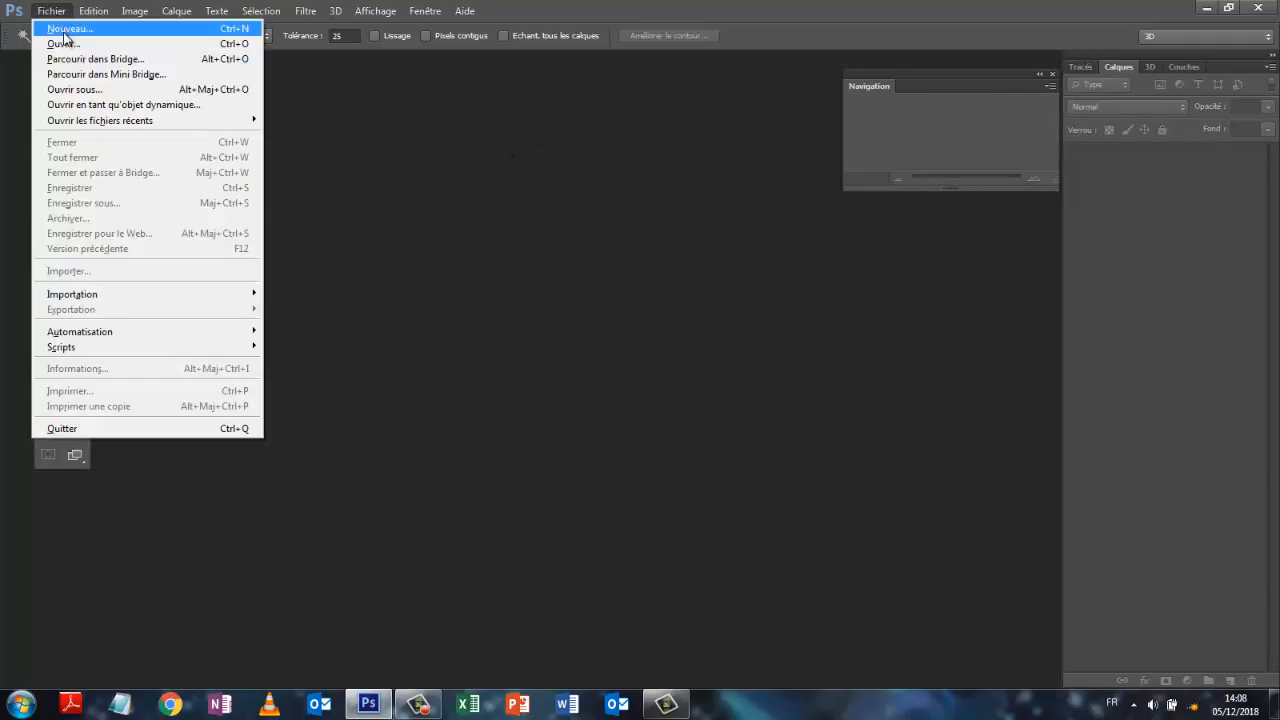
click(45, 26)
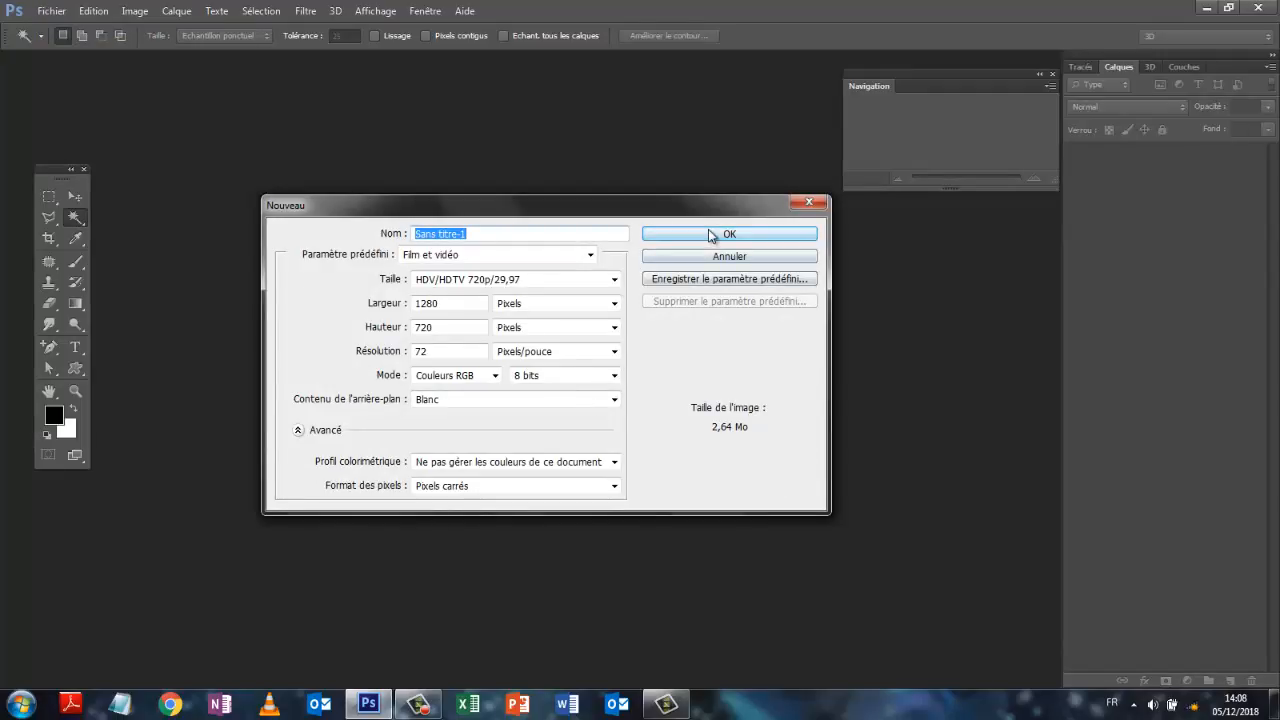
click(708, 235)
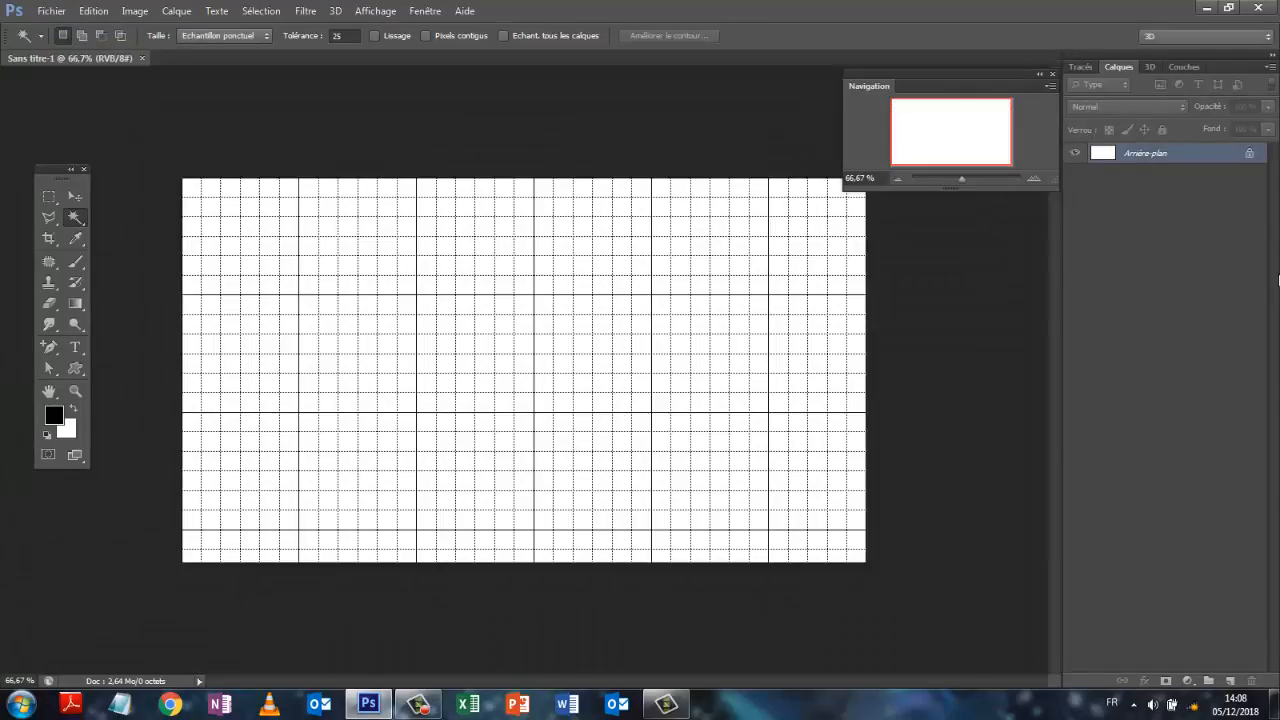
Hide the grid over the canvas and convert the locked background into a regular layer with the default settings.
click(372, 11)
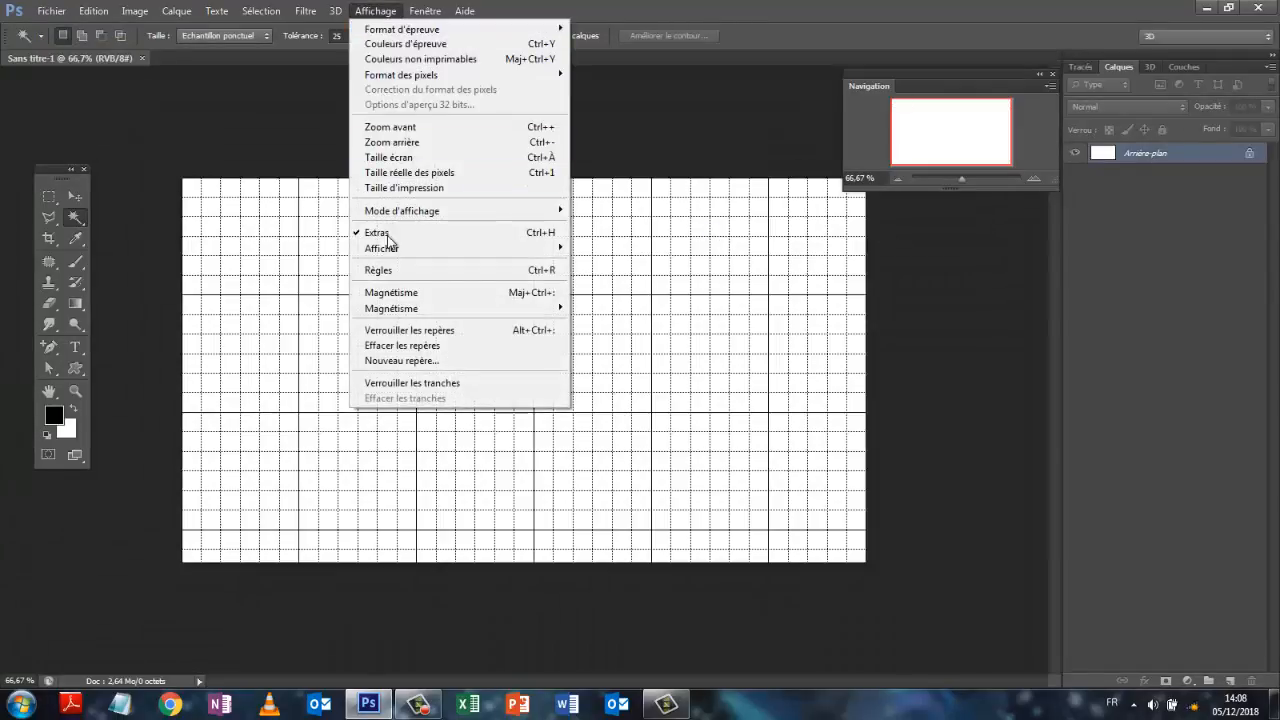
click(390, 234)
double_click(1150, 155)
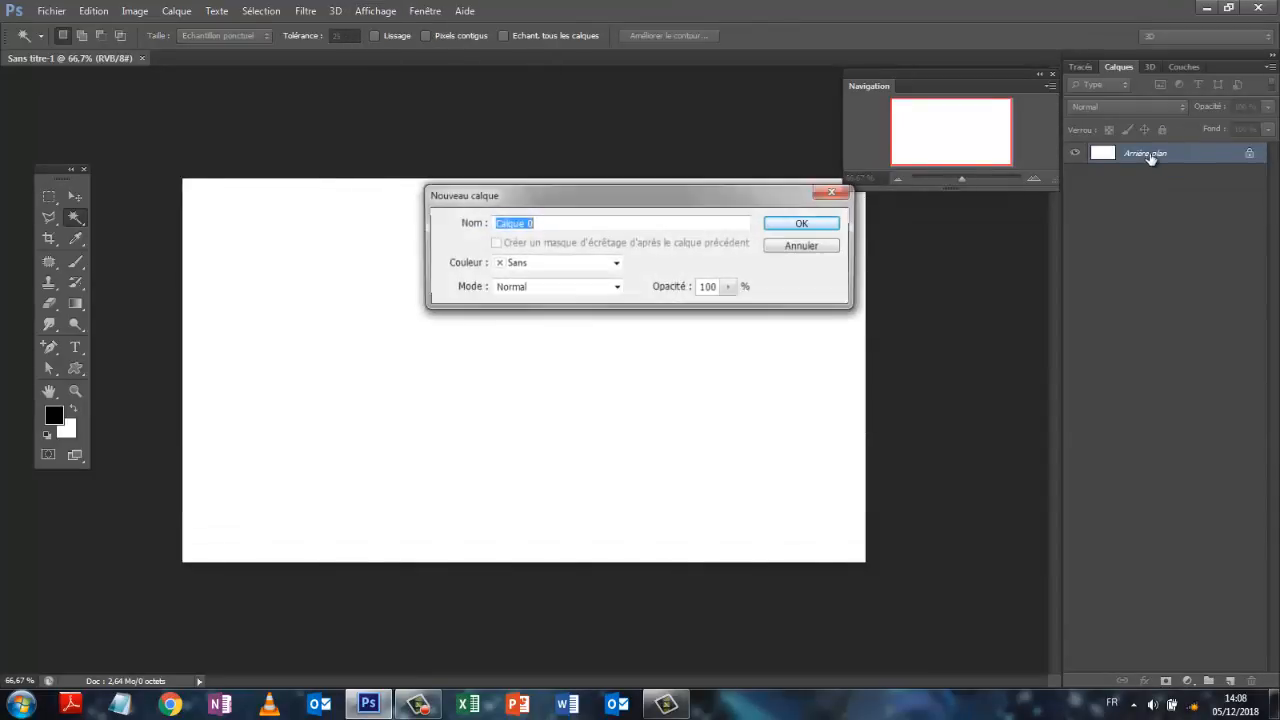
click(802, 224)
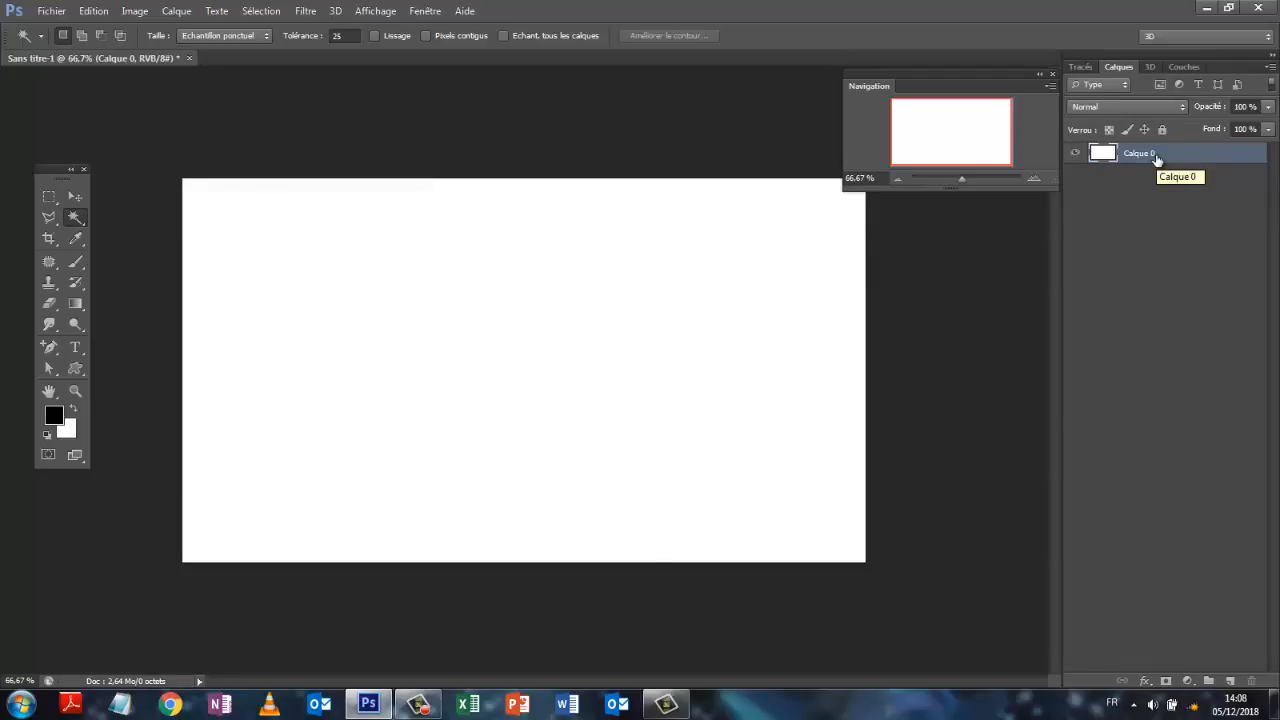
Add a gradient overlay to the white layer using the dark red Flash CS3 gradient preset.
click(175, 11)
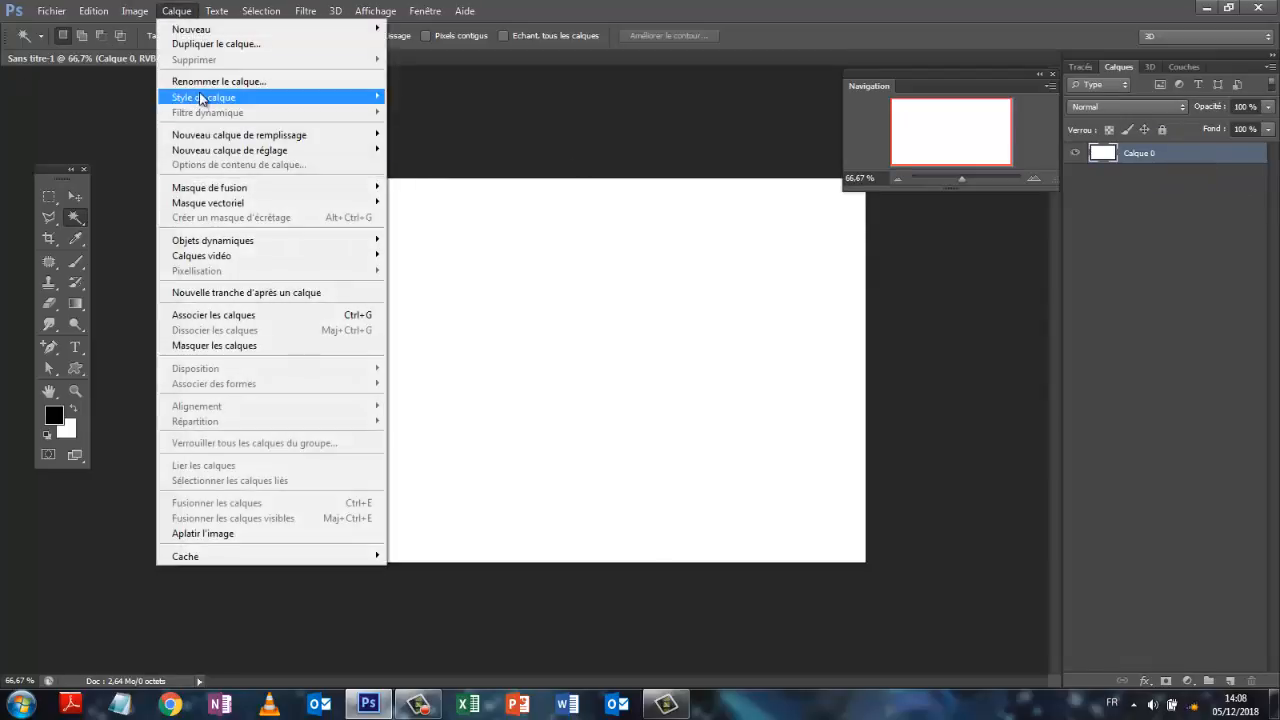
mouse_move(175, 96)
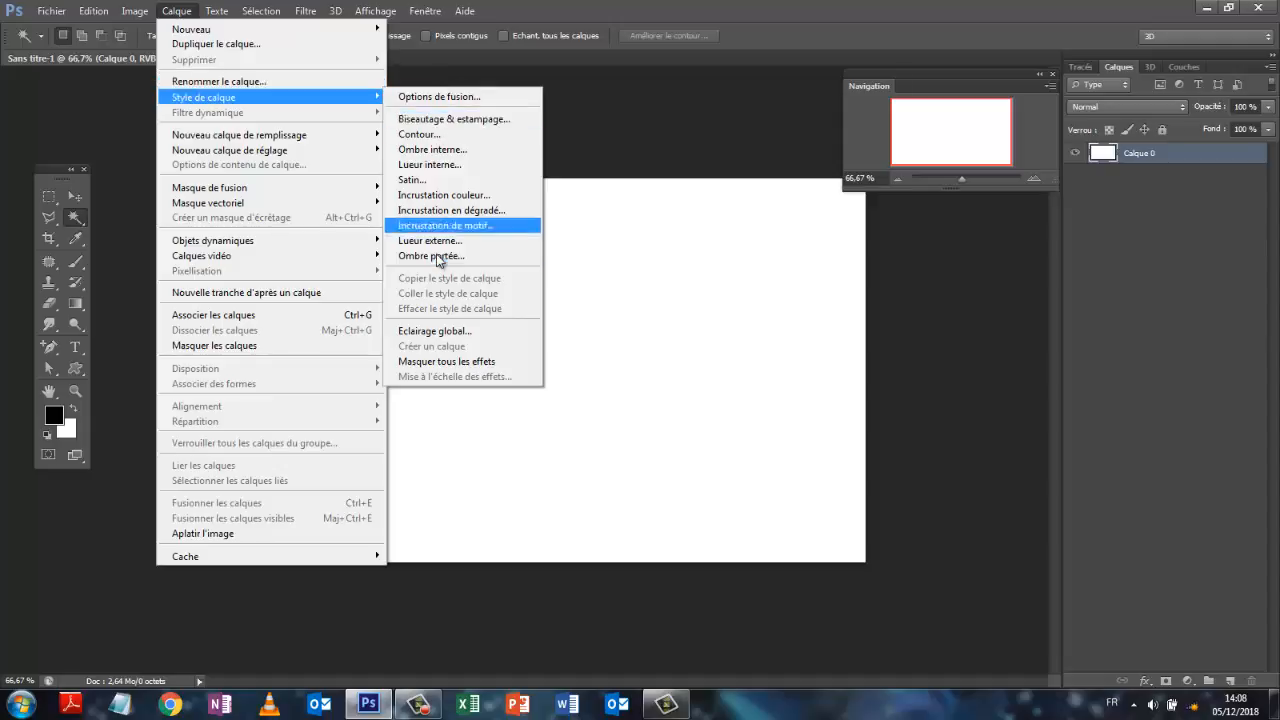
click(443, 212)
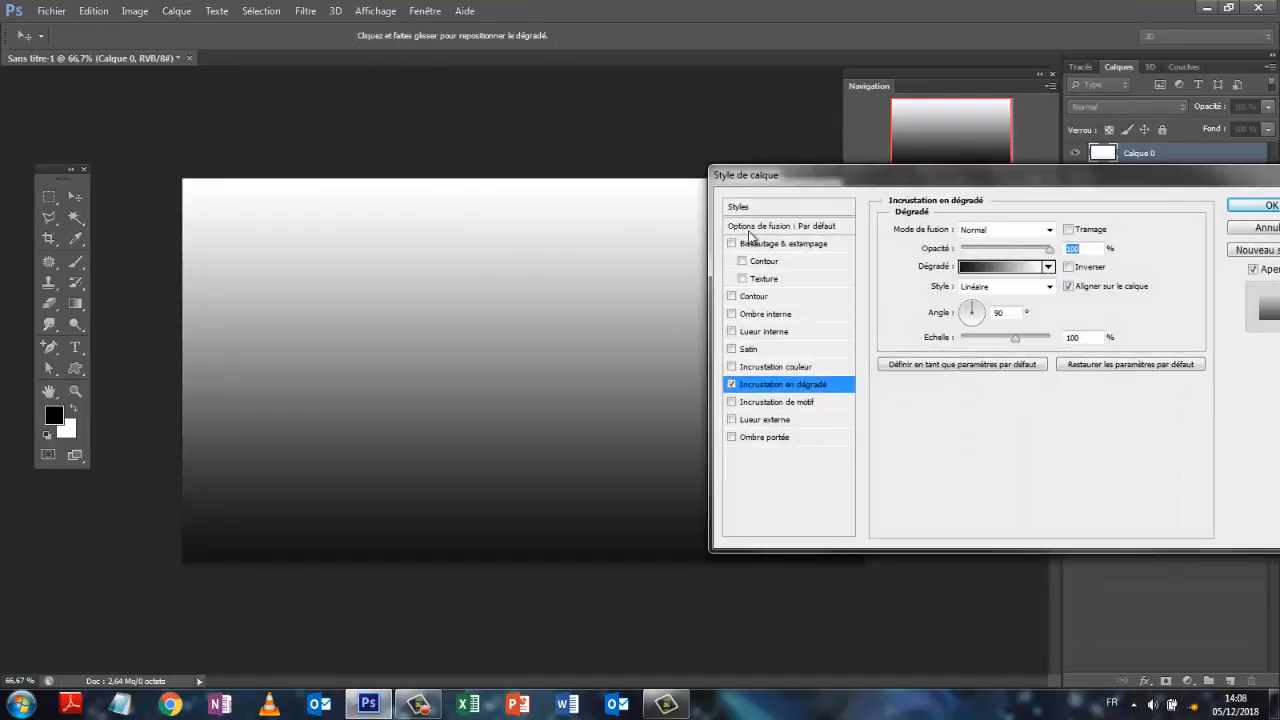
click(1004, 268)
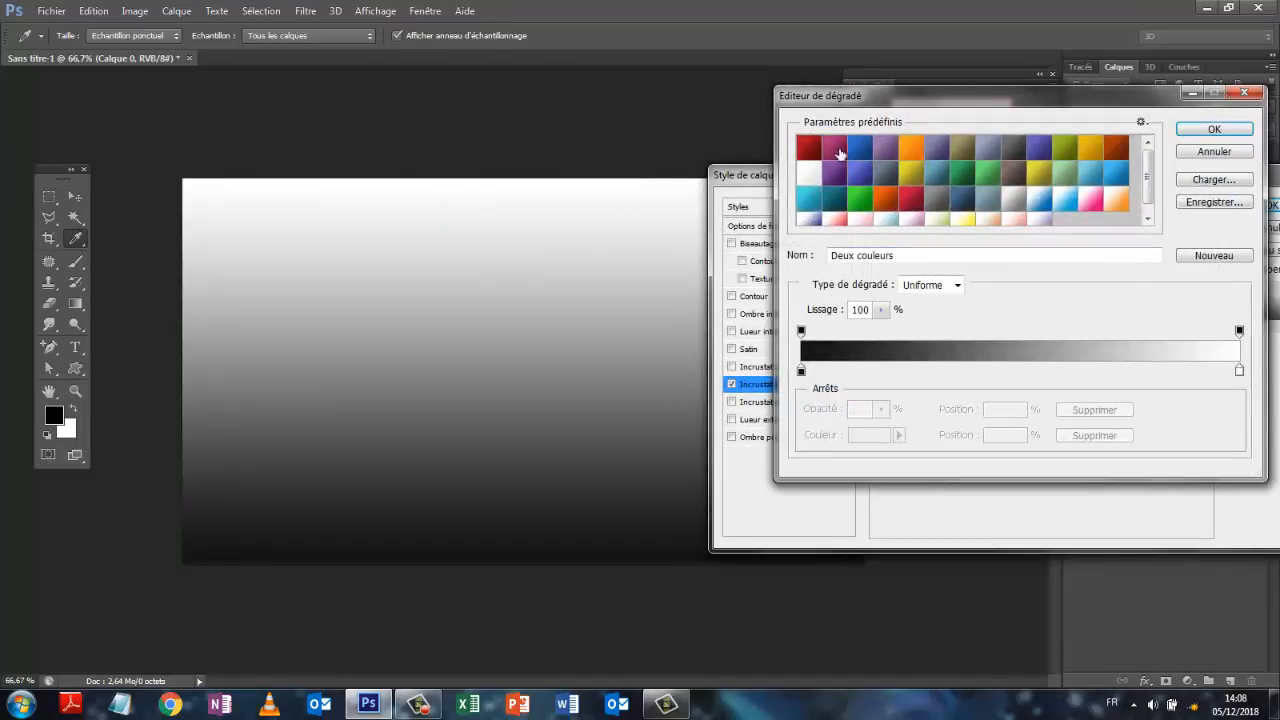
click(809, 150)
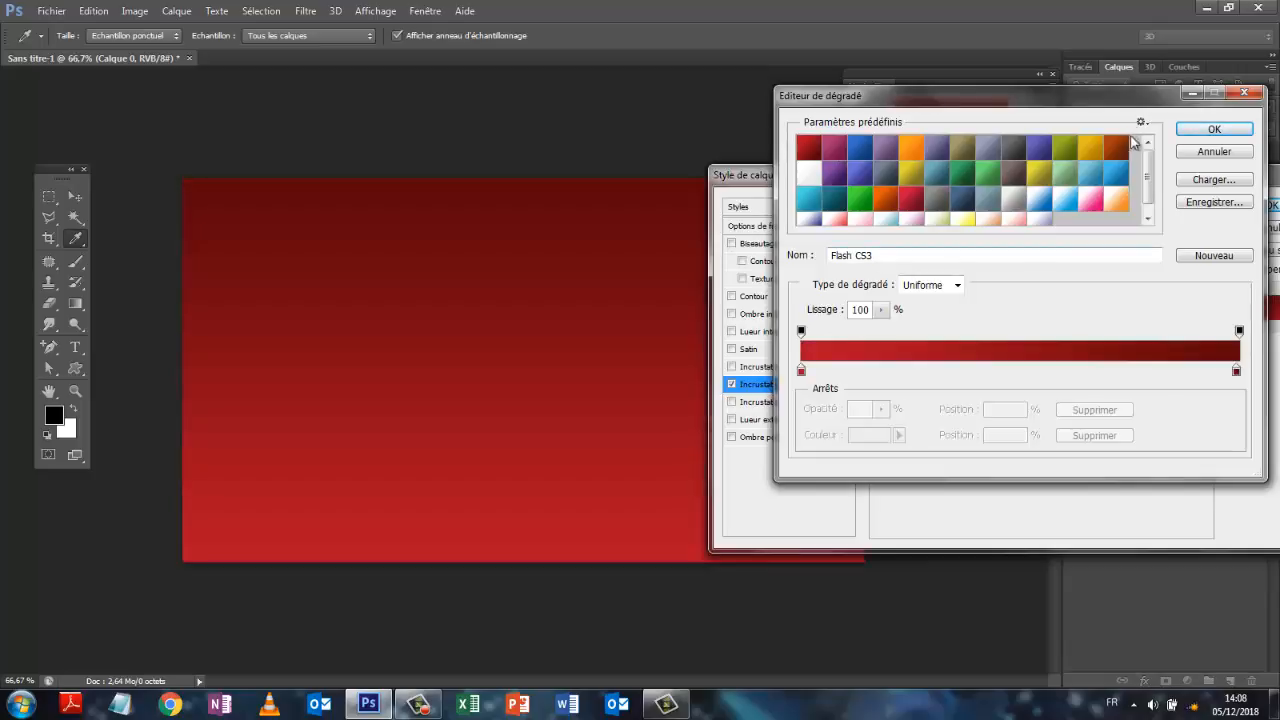
Check the gradient's colour stops, keep b51423 at 0% and 5b0509 at 99%, and accept the gradient.
drag(1130, 106, 624, 138)
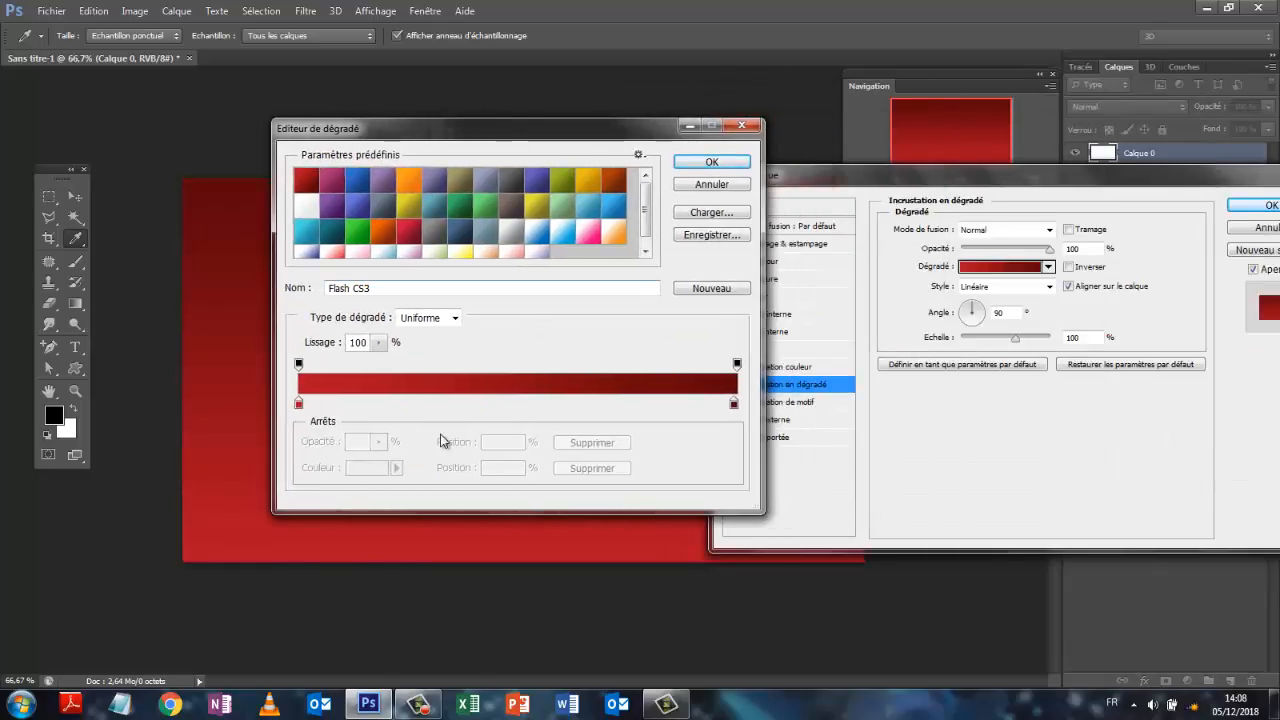
click(299, 404)
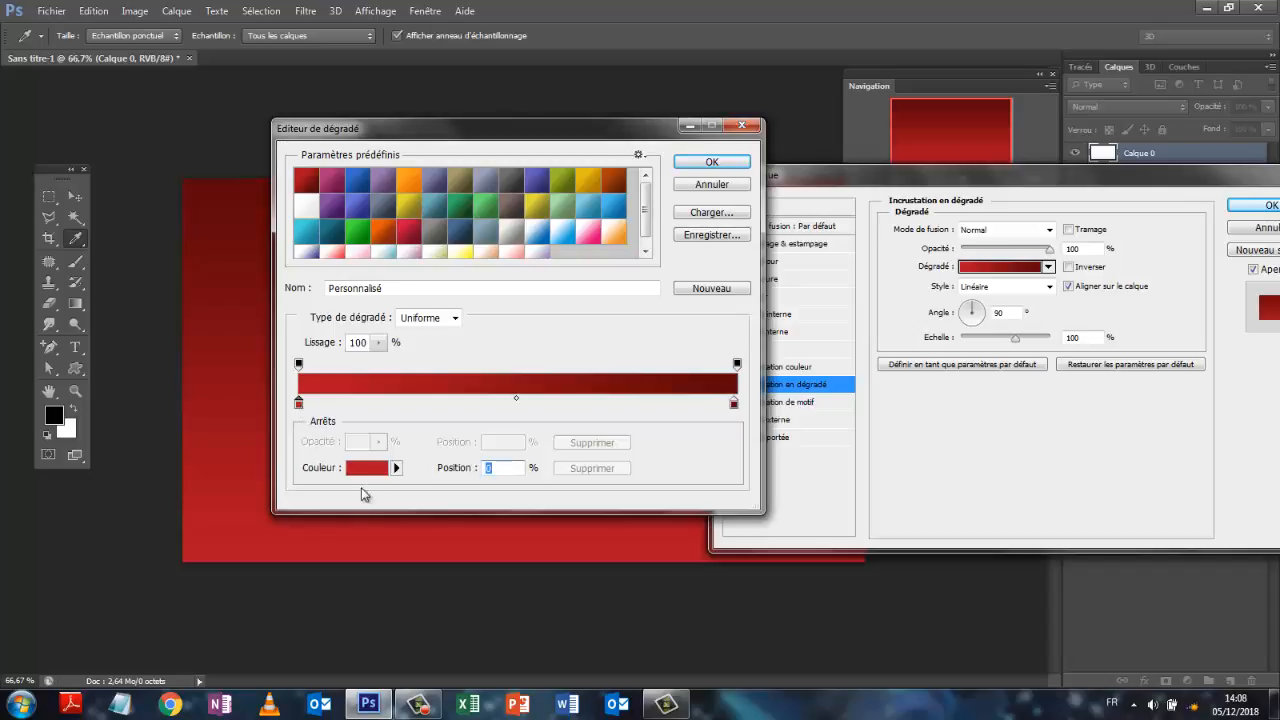
click(384, 470)
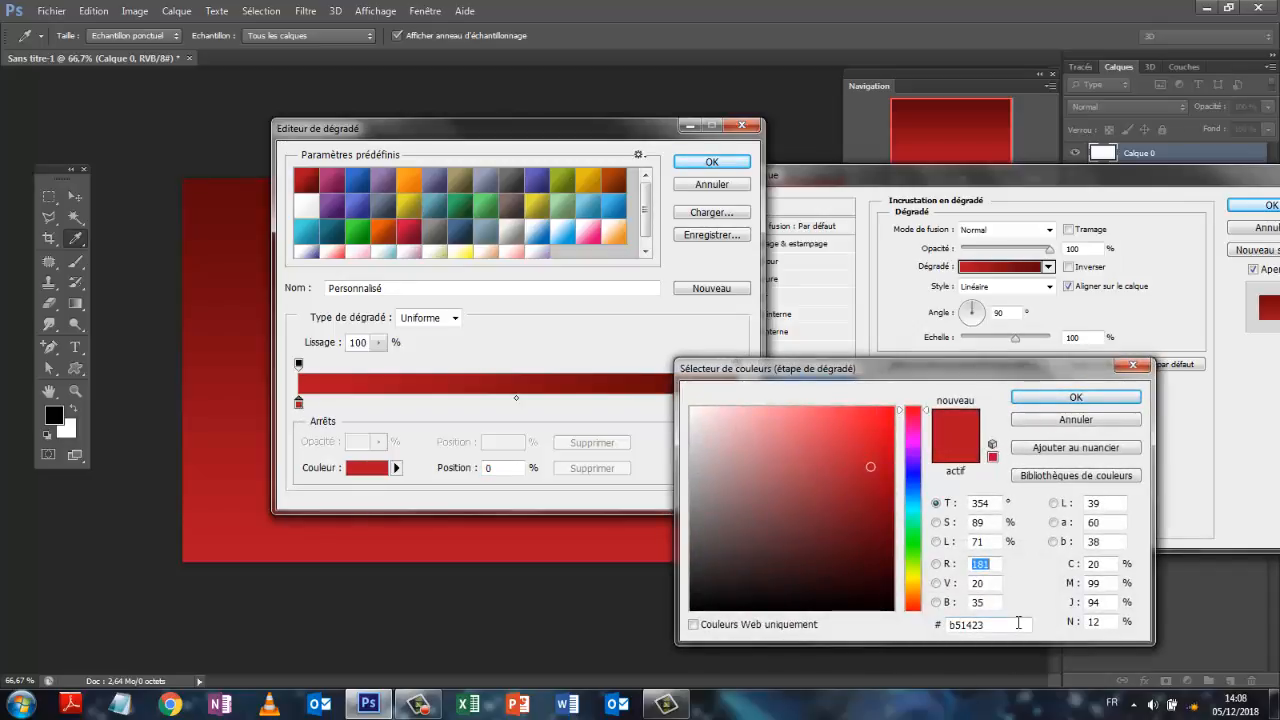
click(1066, 398)
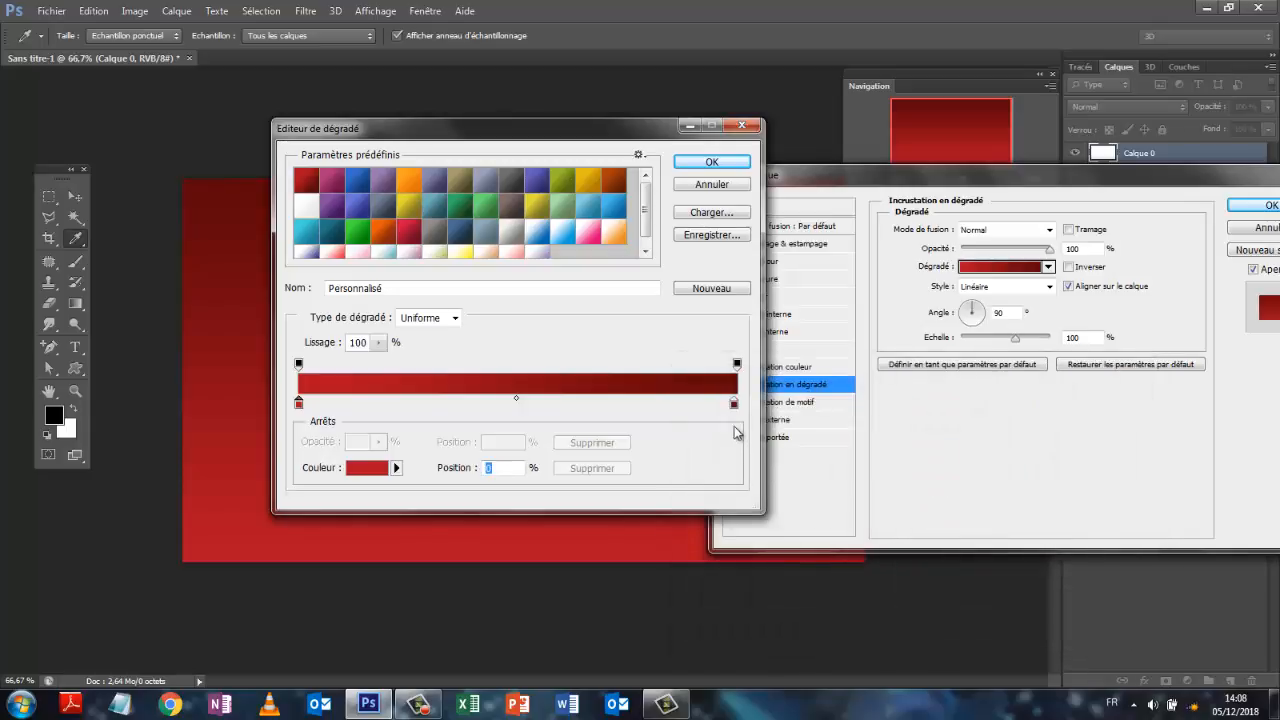
click(734, 404)
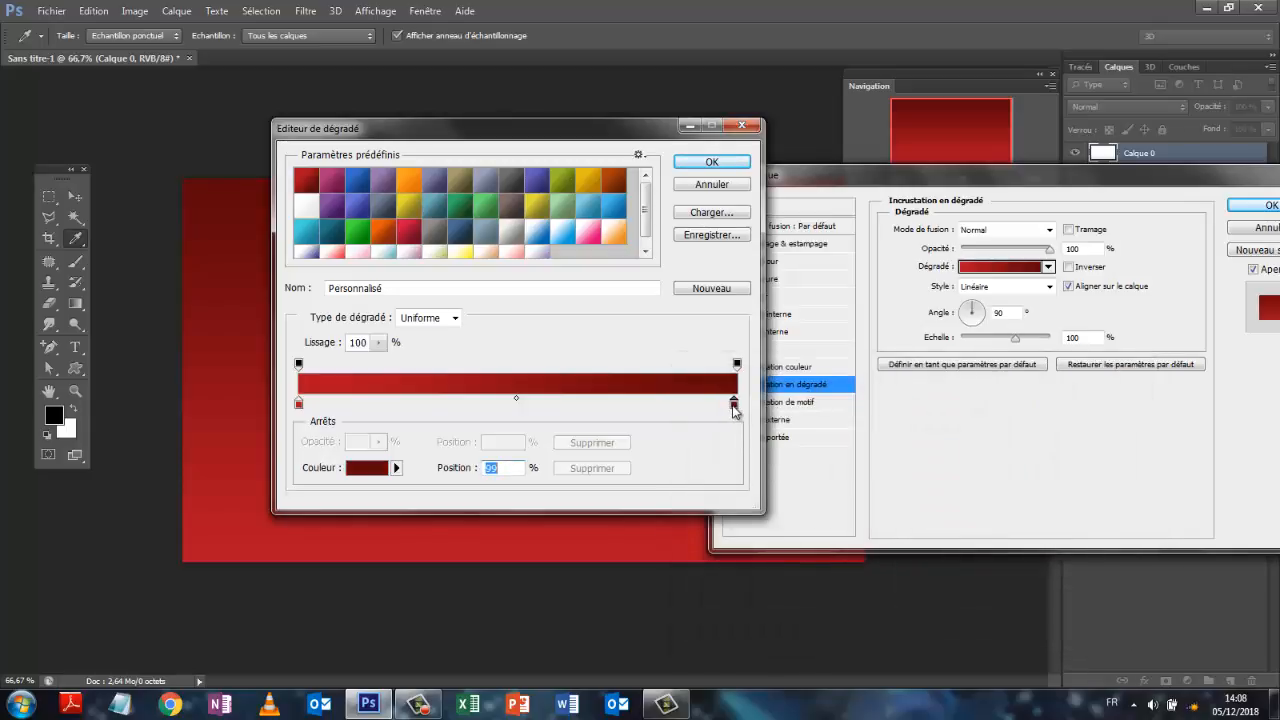
click(367, 468)
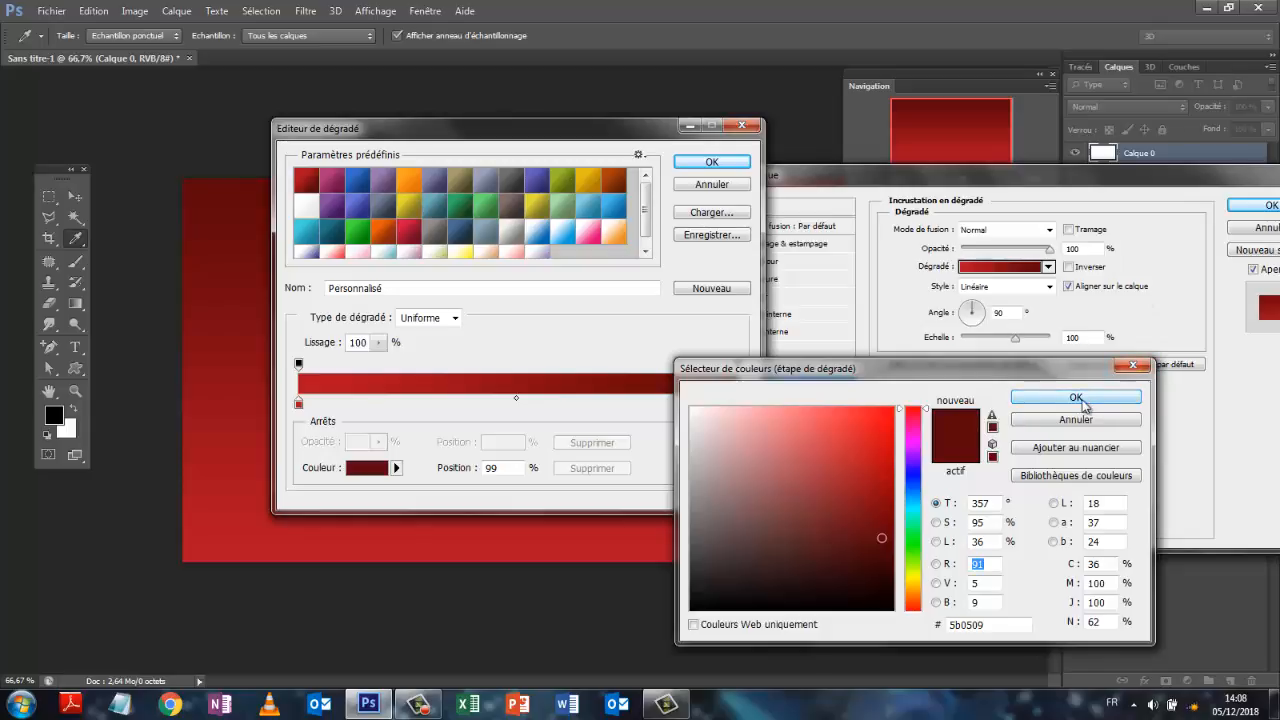
click(1075, 397)
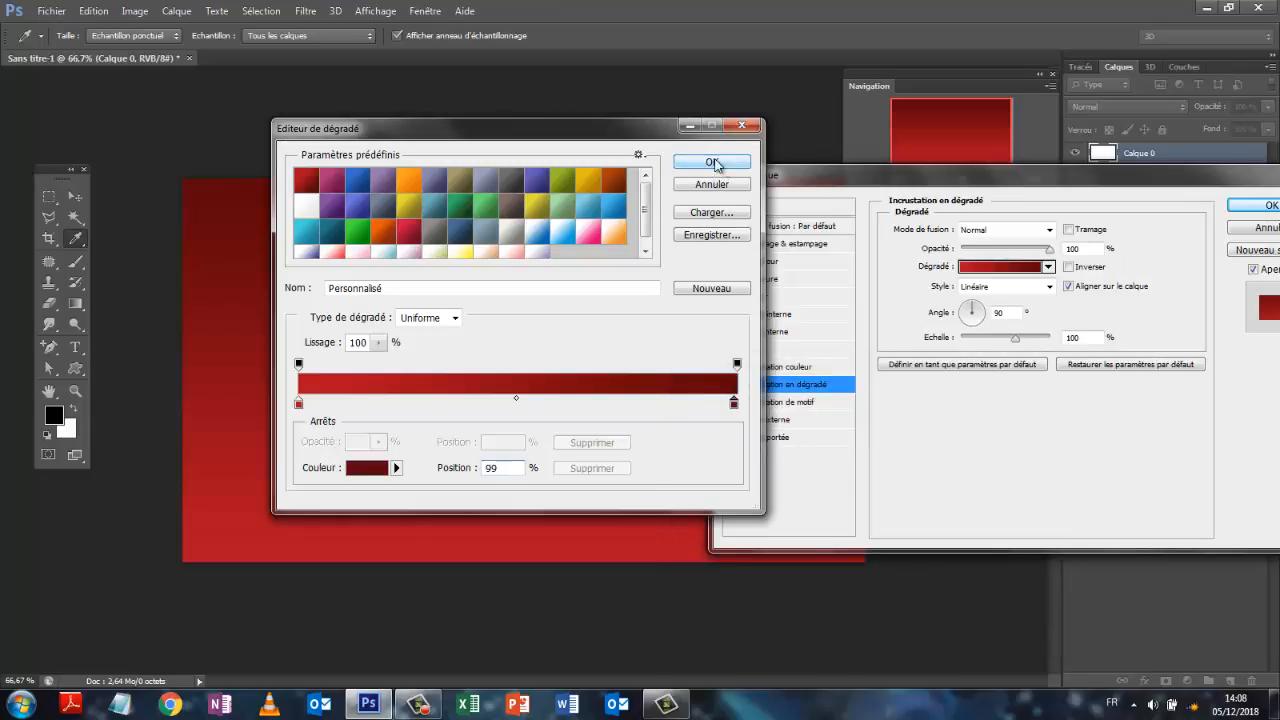
click(714, 163)
Apply the gradient overlay with the Radial style at 144% scale, and rasterize the layer style.
click(1050, 288)
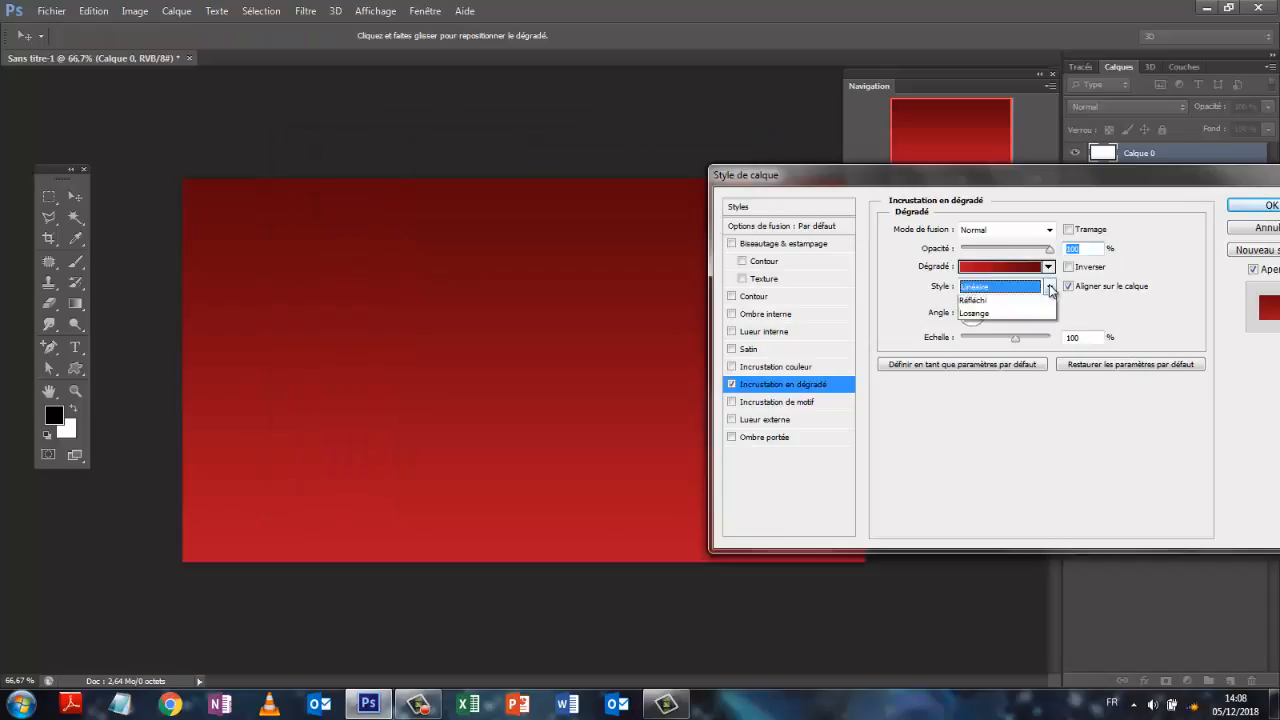
click(1008, 316)
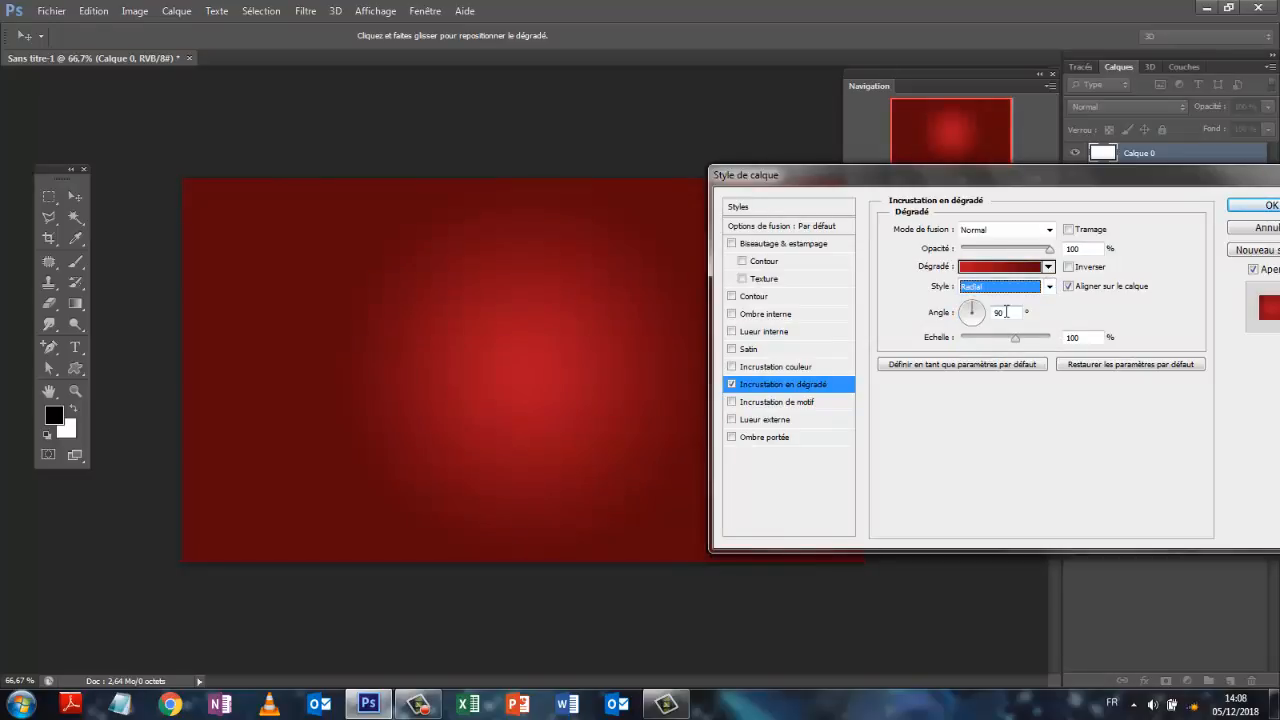
drag(1015, 338, 1047, 339)
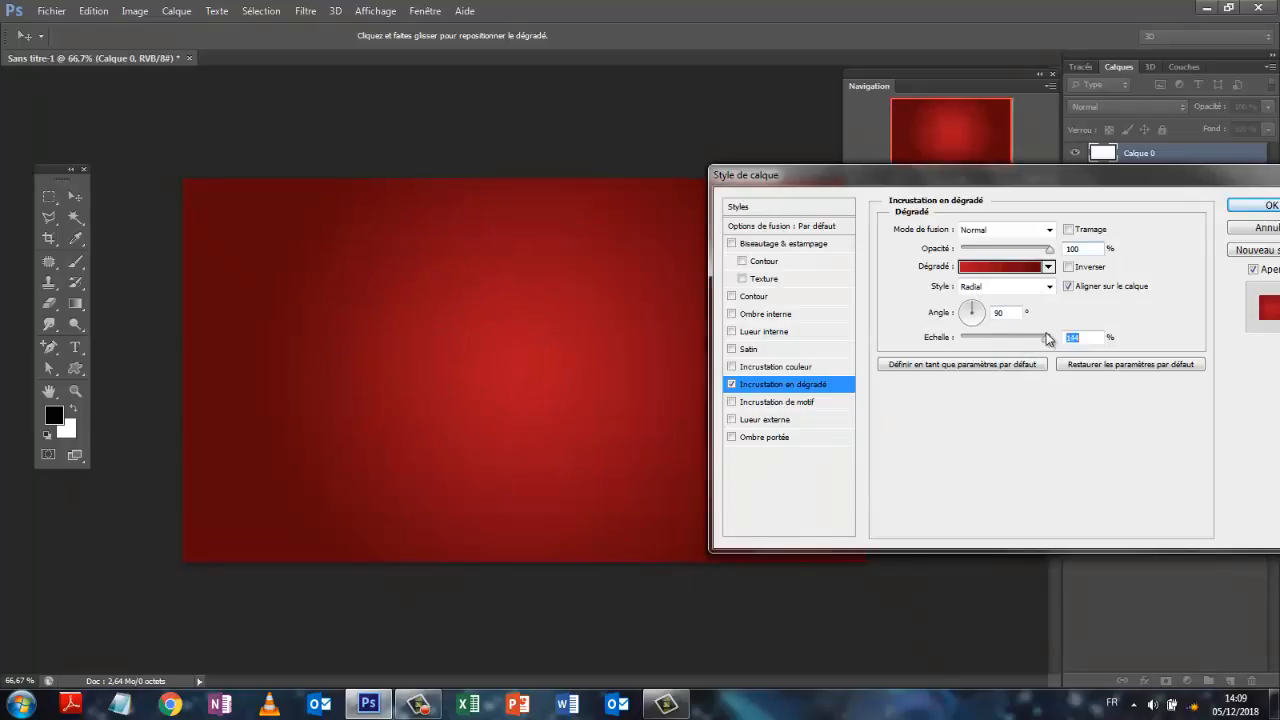
drag(1066, 166, 1088, 64)
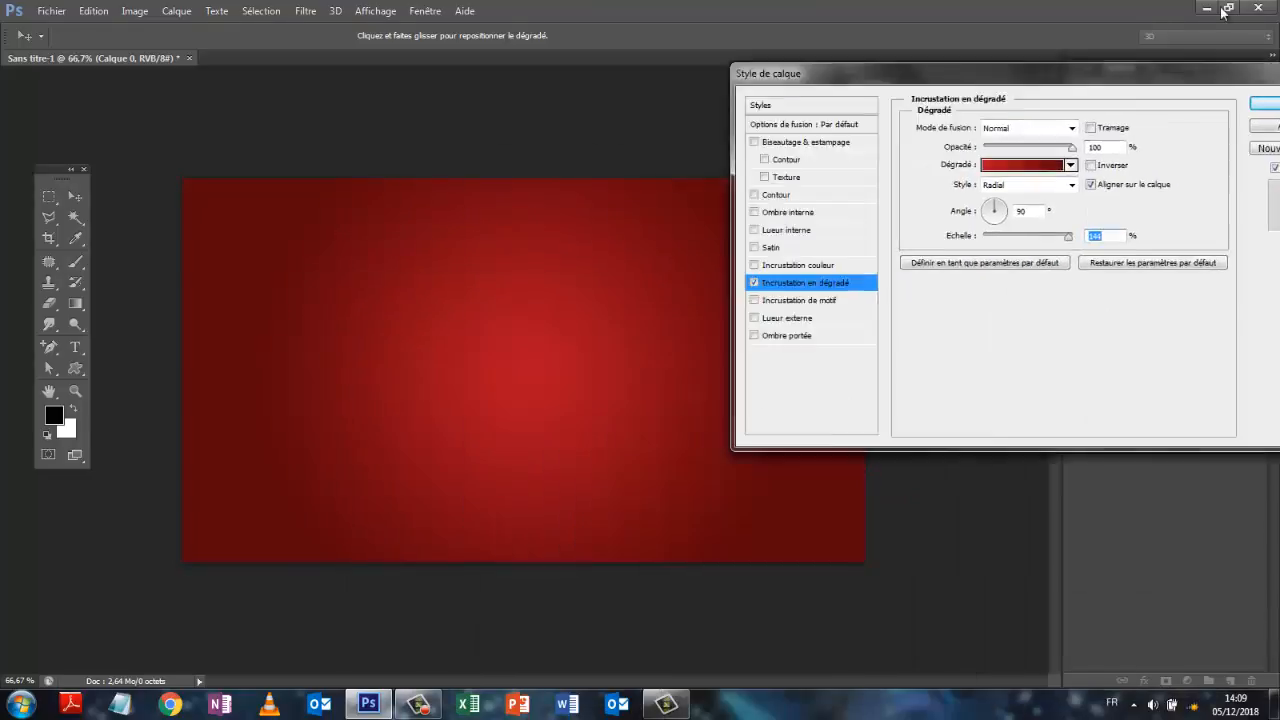
drag(1222, 12, 1171, 140)
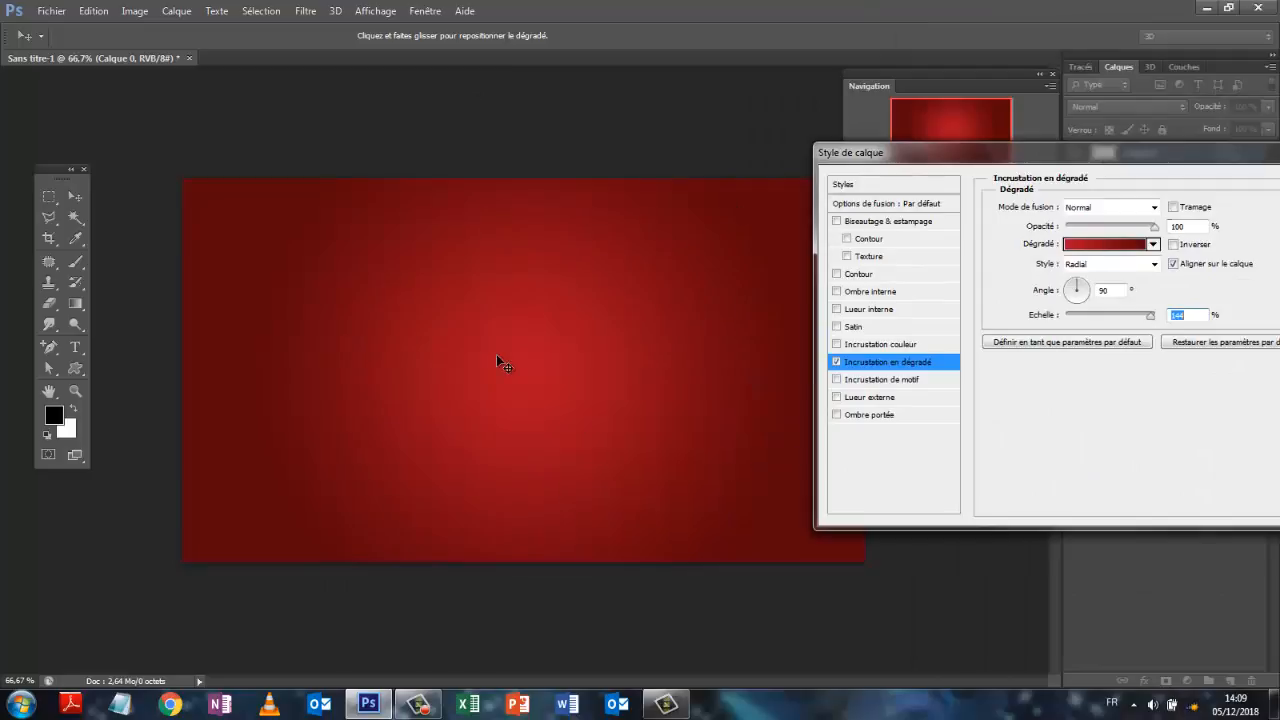
drag(1183, 155, 574, 234)
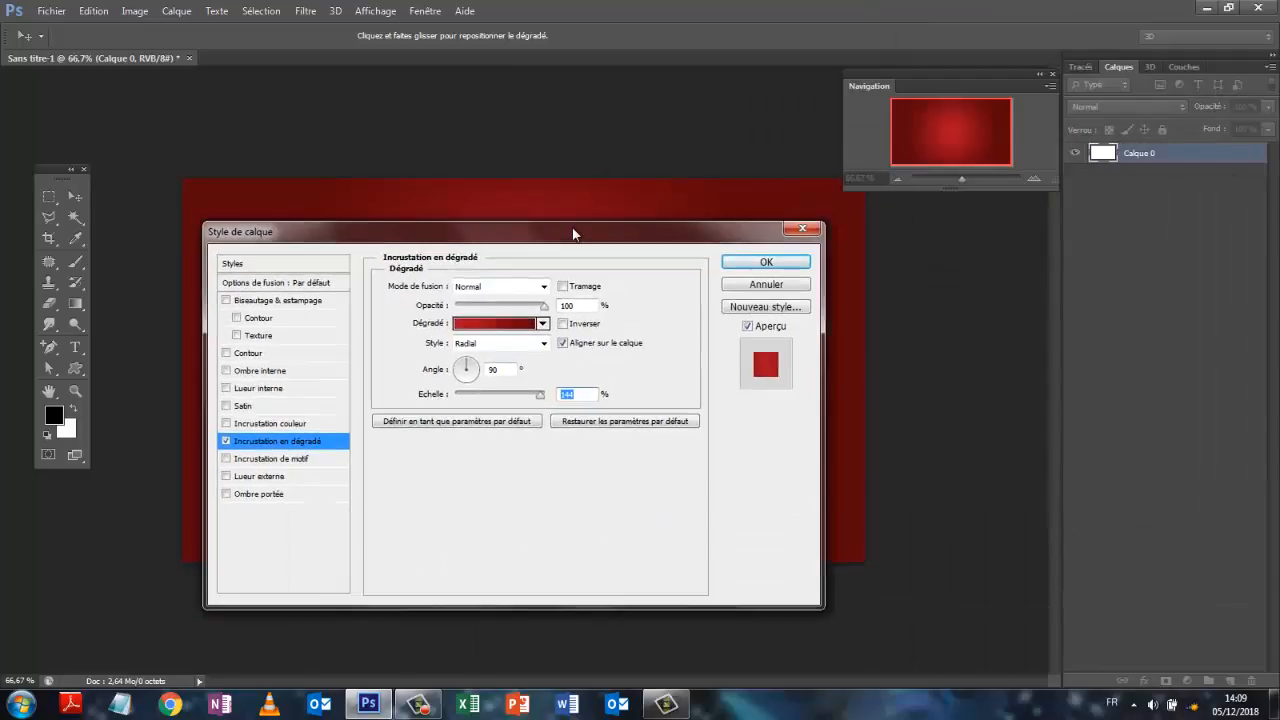
click(757, 266)
right_click(1147, 156)
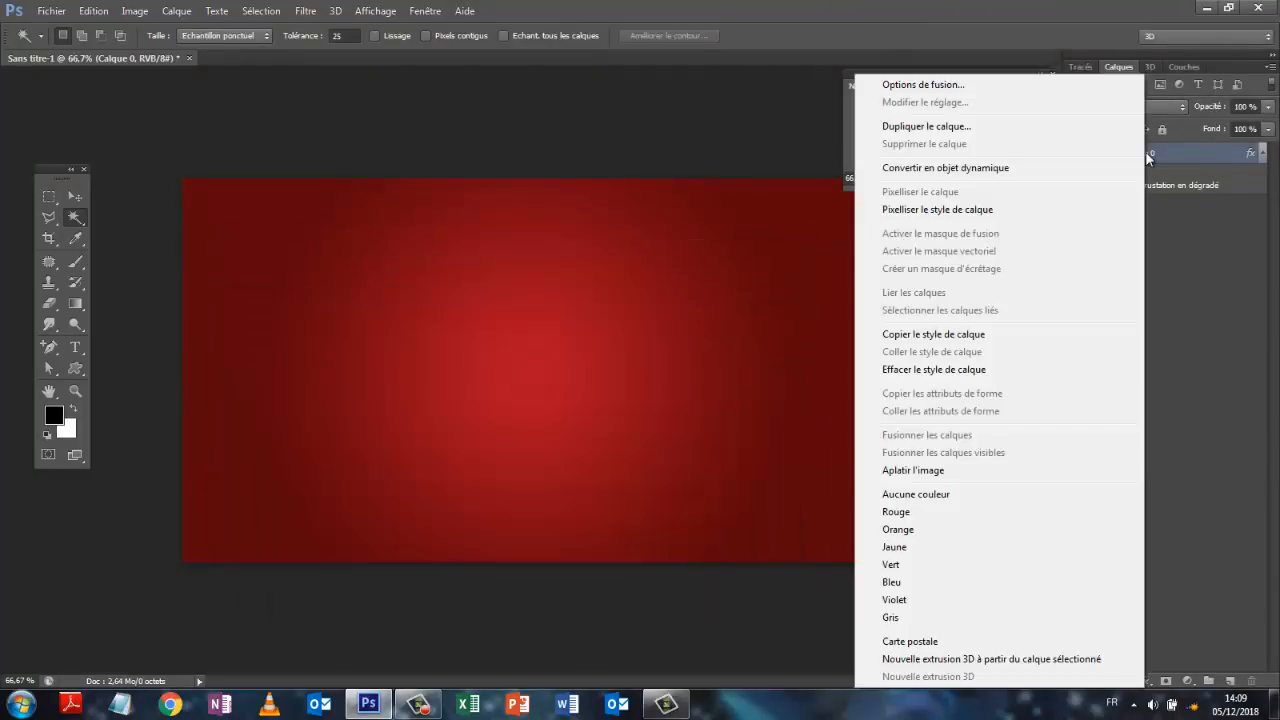
click(910, 209)
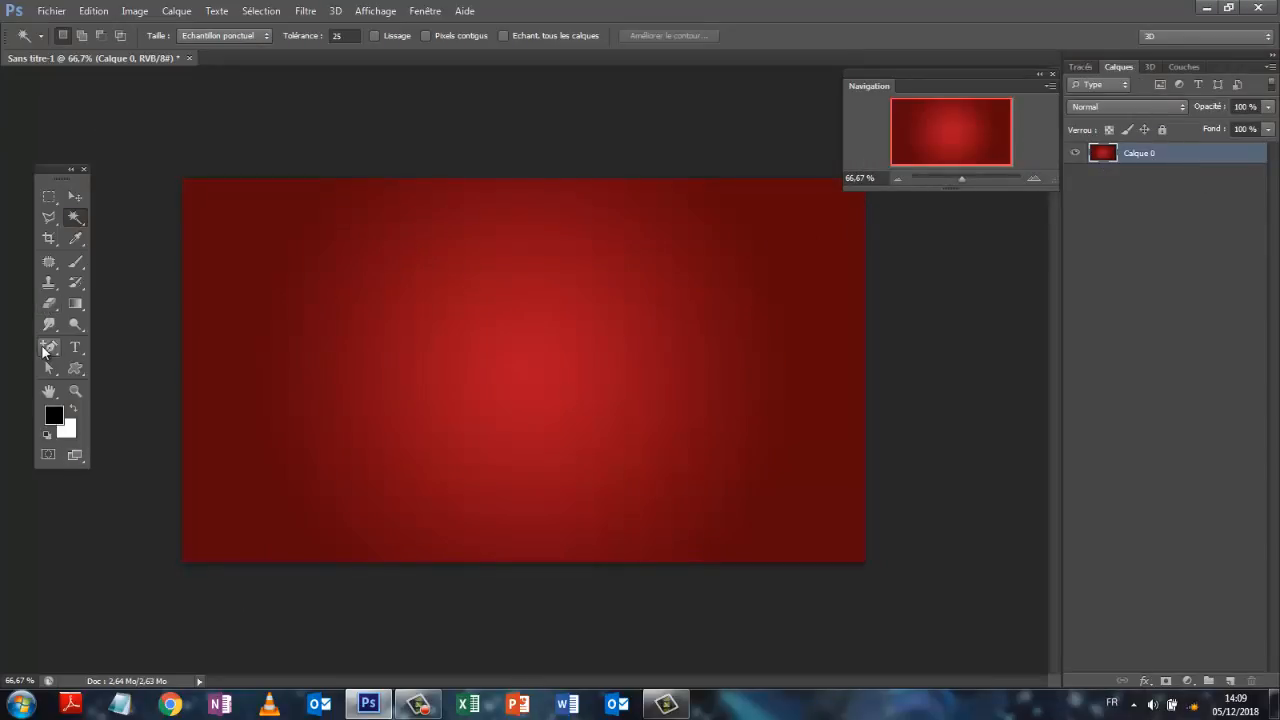
Draw a black rectangle shape about 877 by 250 px and move it near the middle of the canvas.
click(83, 370)
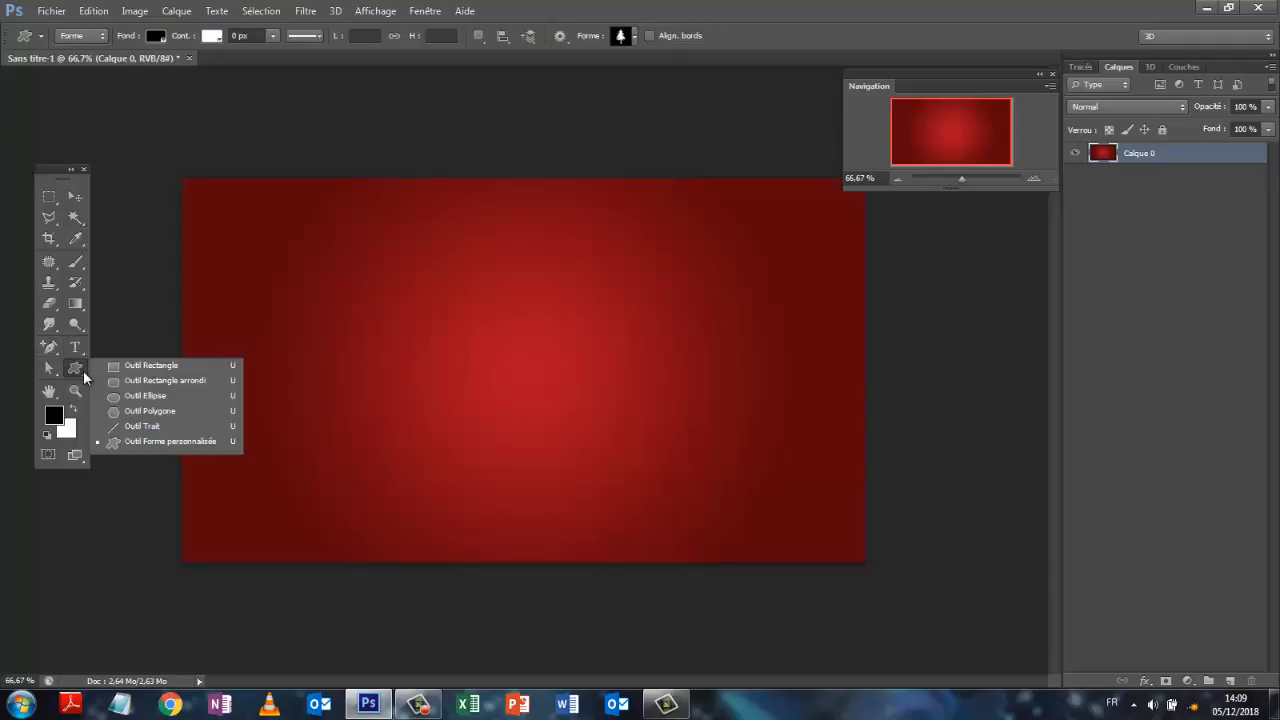
click(140, 366)
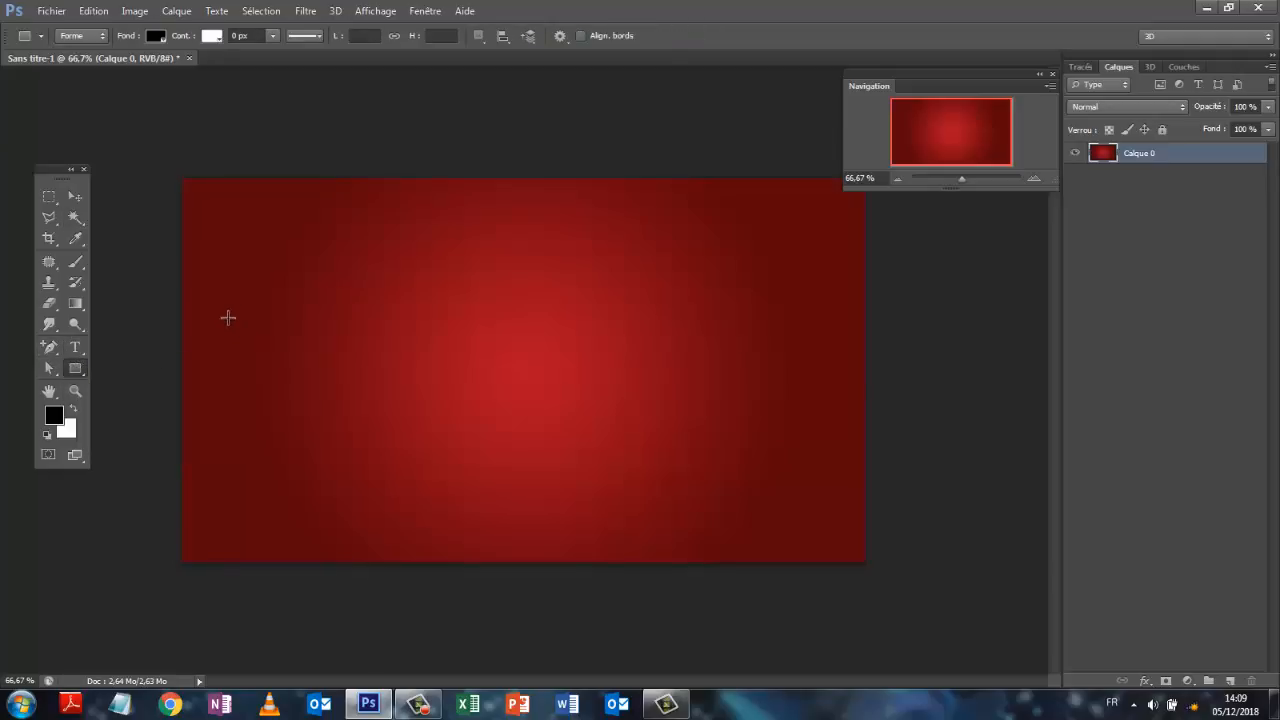
drag(228, 317, 461, 383)
click(74, 198)
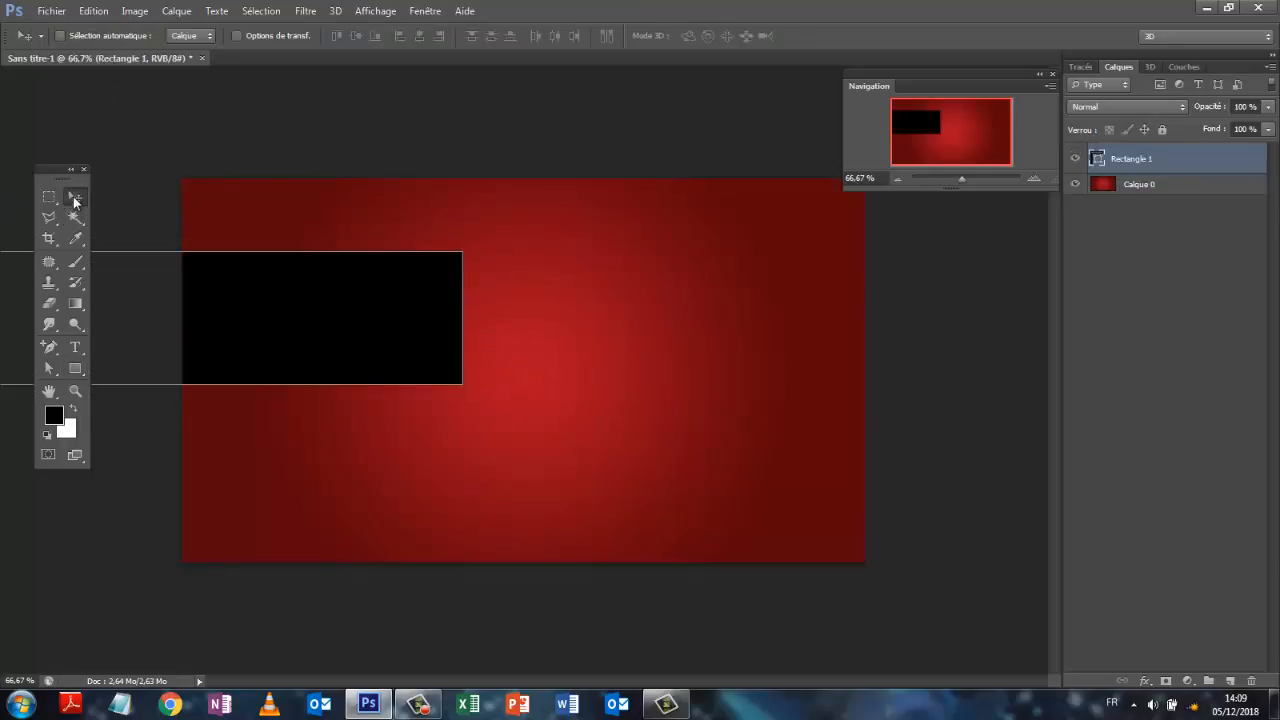
drag(240, 303, 486, 349)
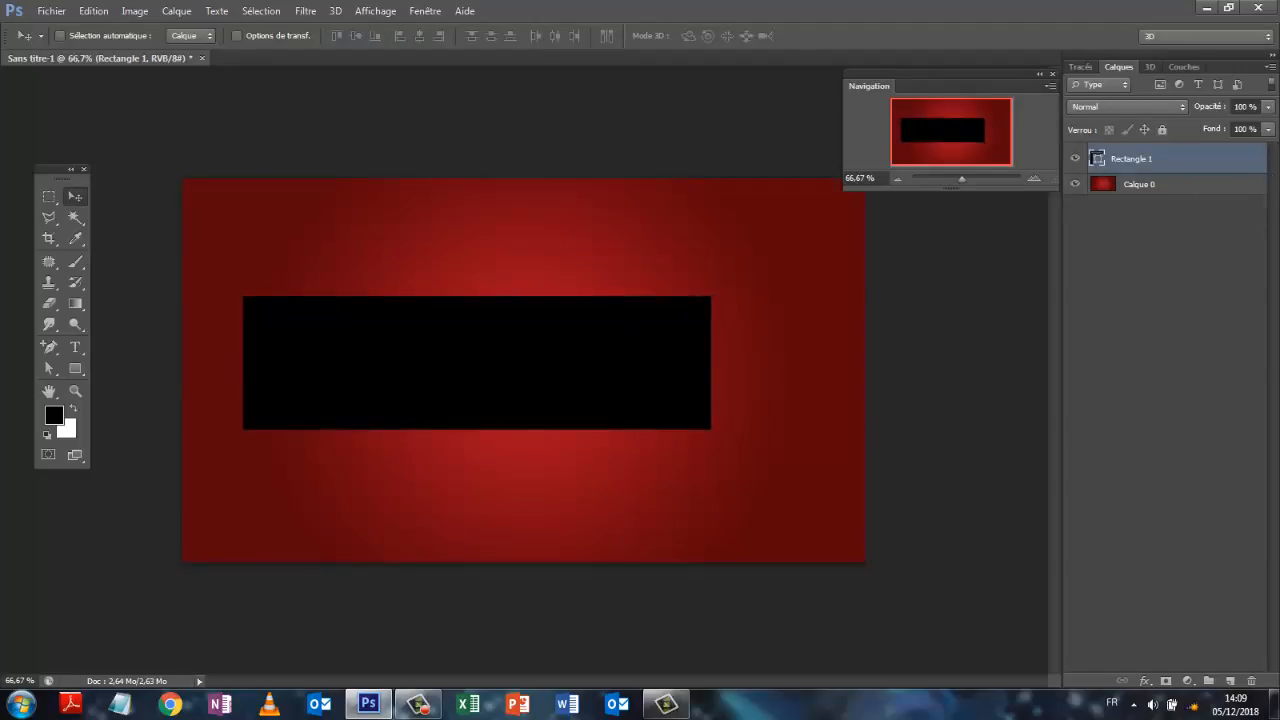
Change the rectangle's fill from the colour swatches to a light grey.
click(75, 368)
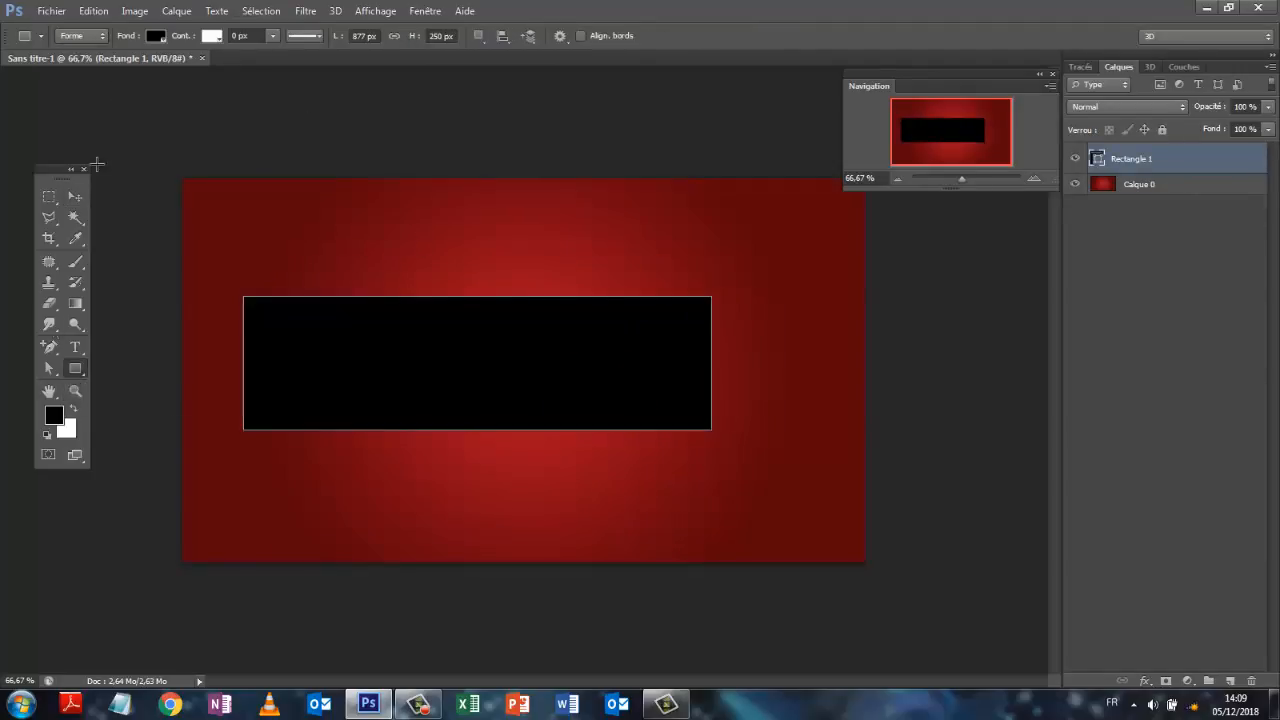
click(158, 35)
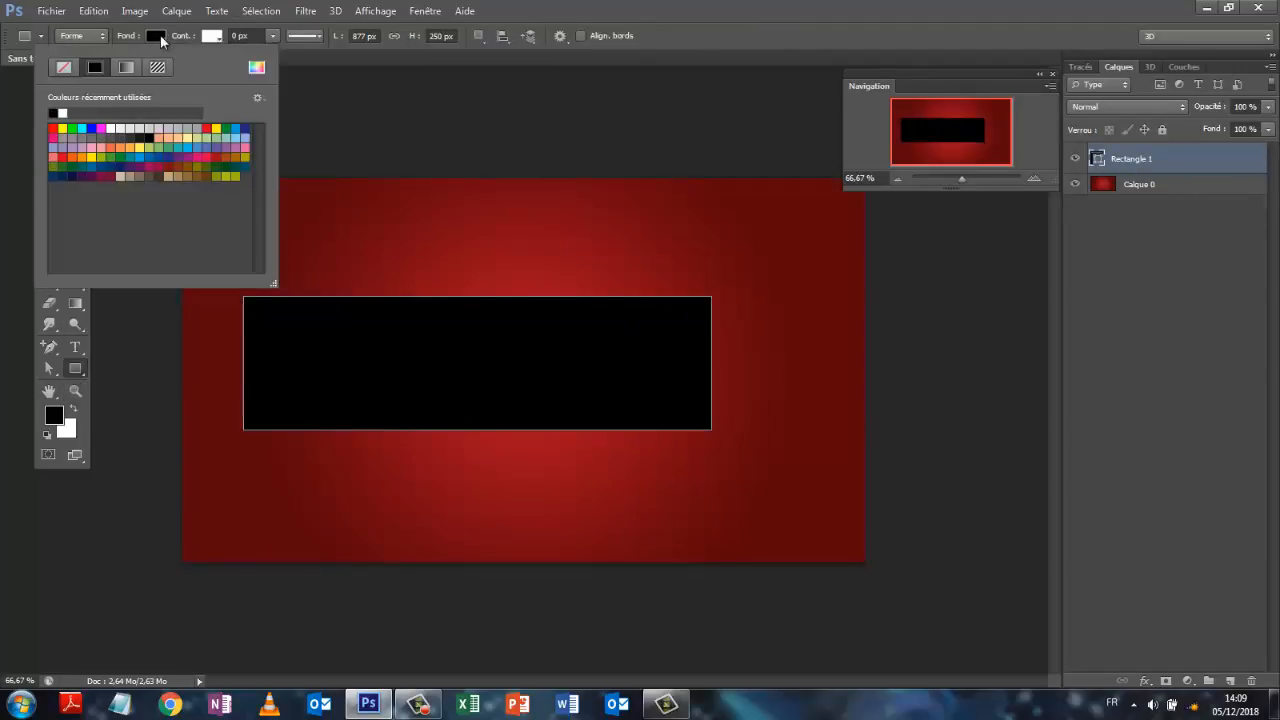
click(130, 127)
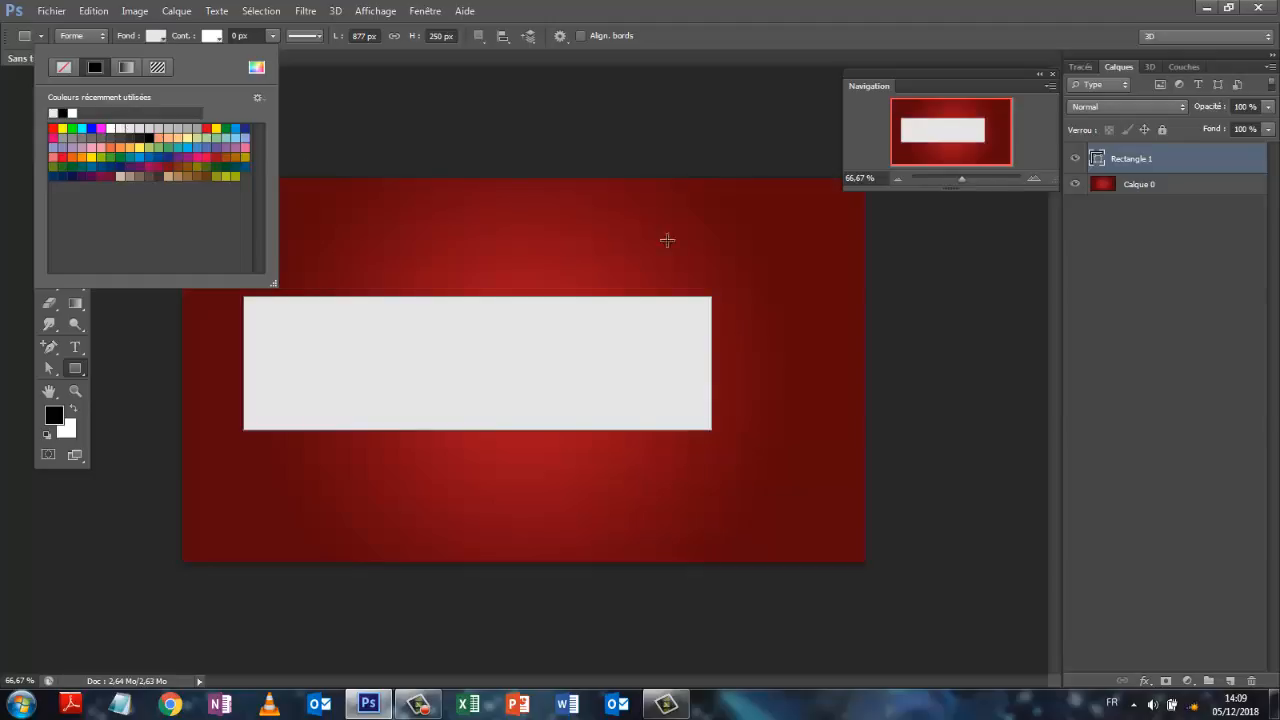
click(1124, 164)
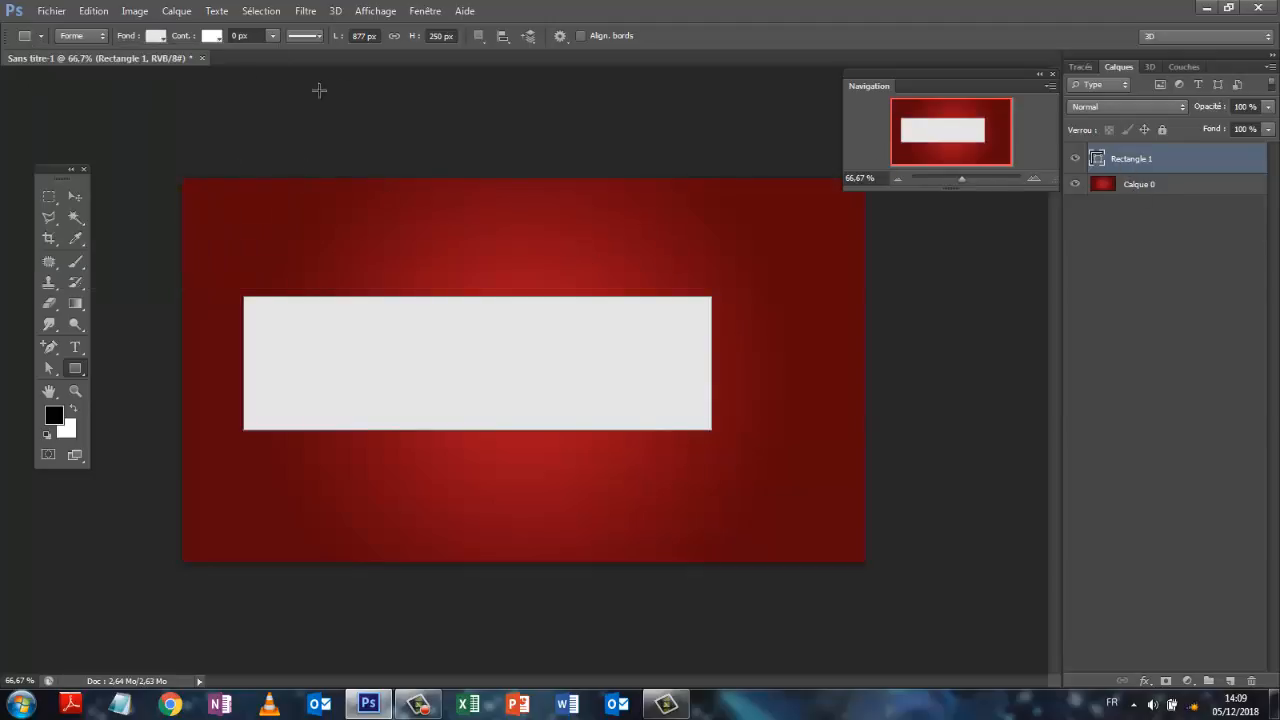
click(154, 36)
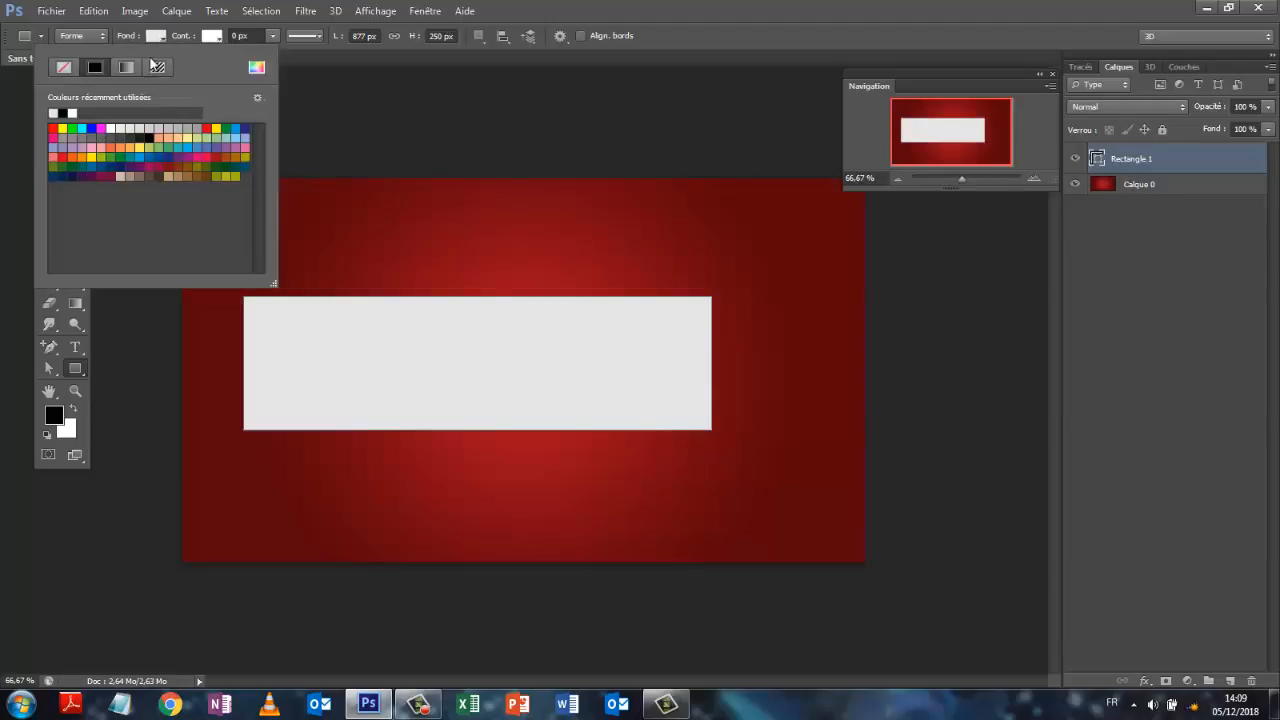
click(146, 128)
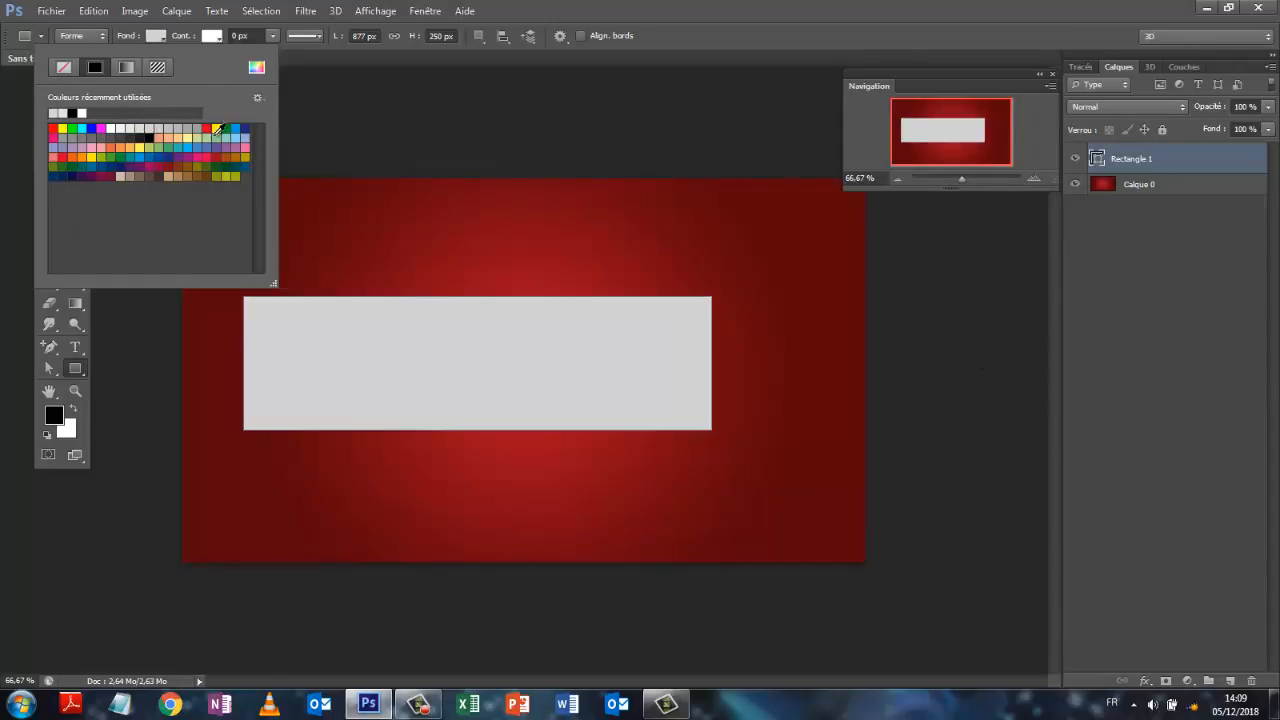
click(1206, 318)
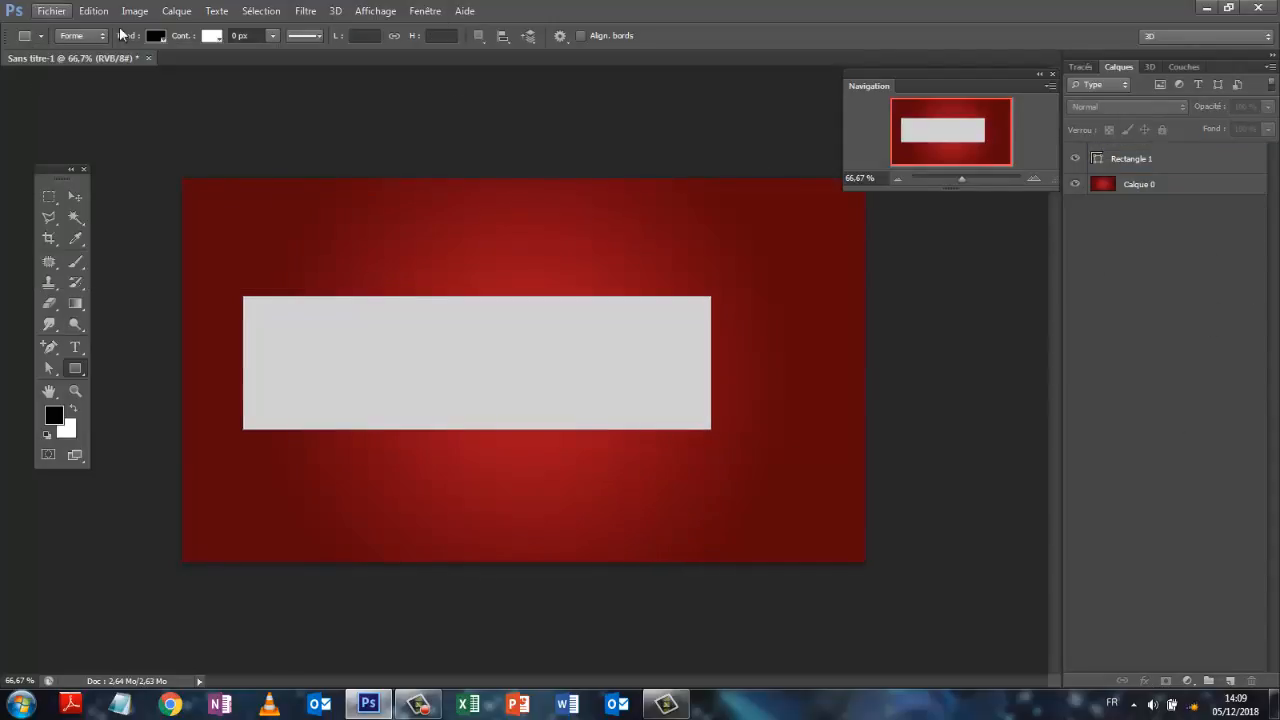
Free-transform the grey rectangle to about 1357 px wide so it extends past both side edges of the canvas.
click(94, 11)
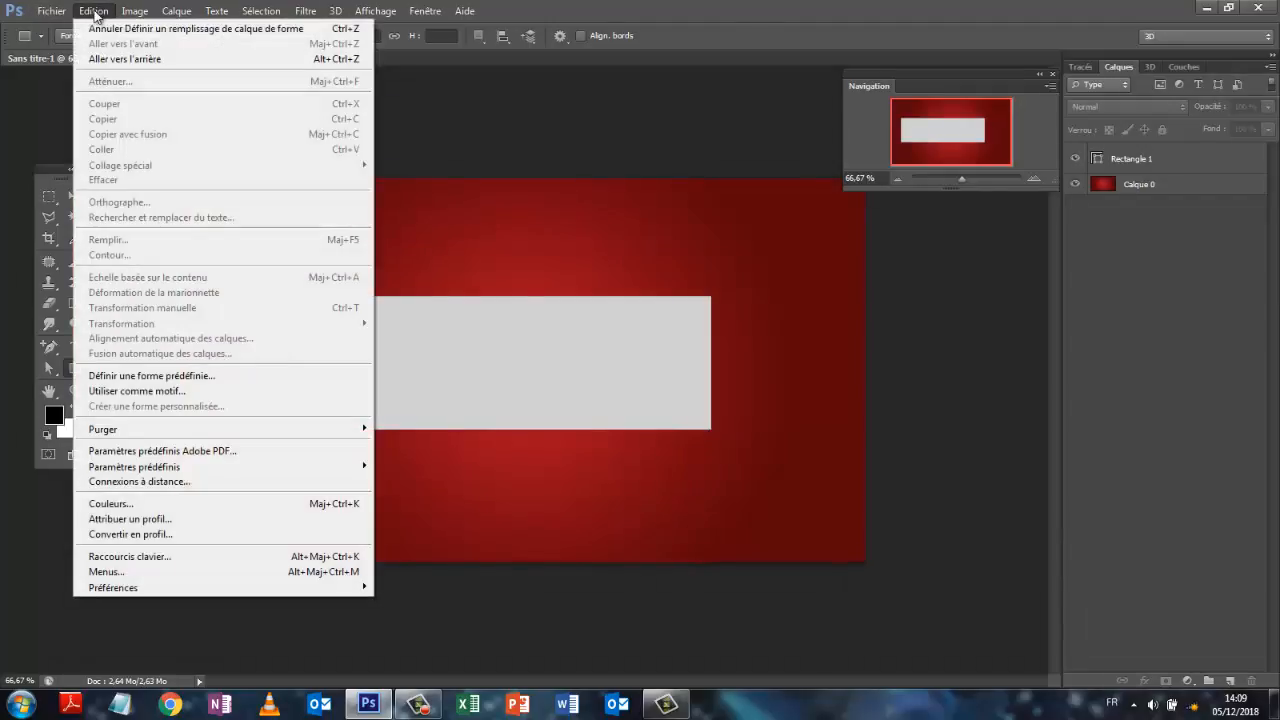
click(1225, 164)
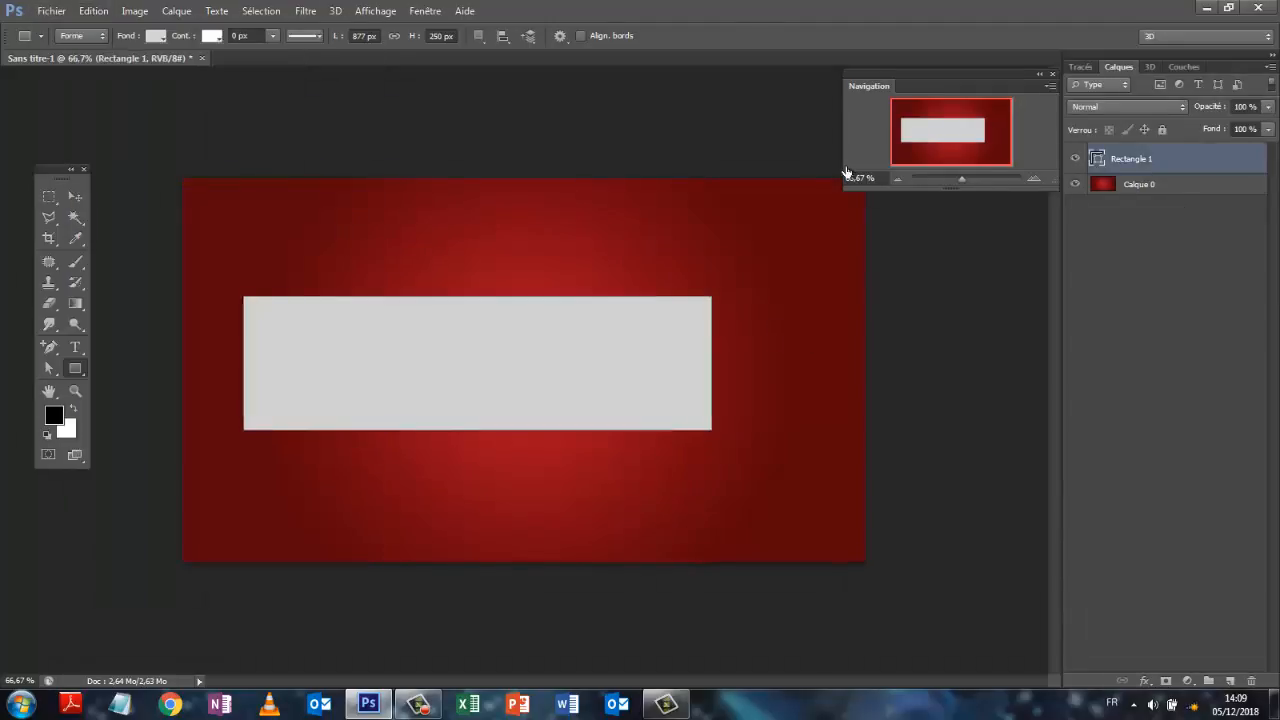
click(94, 11)
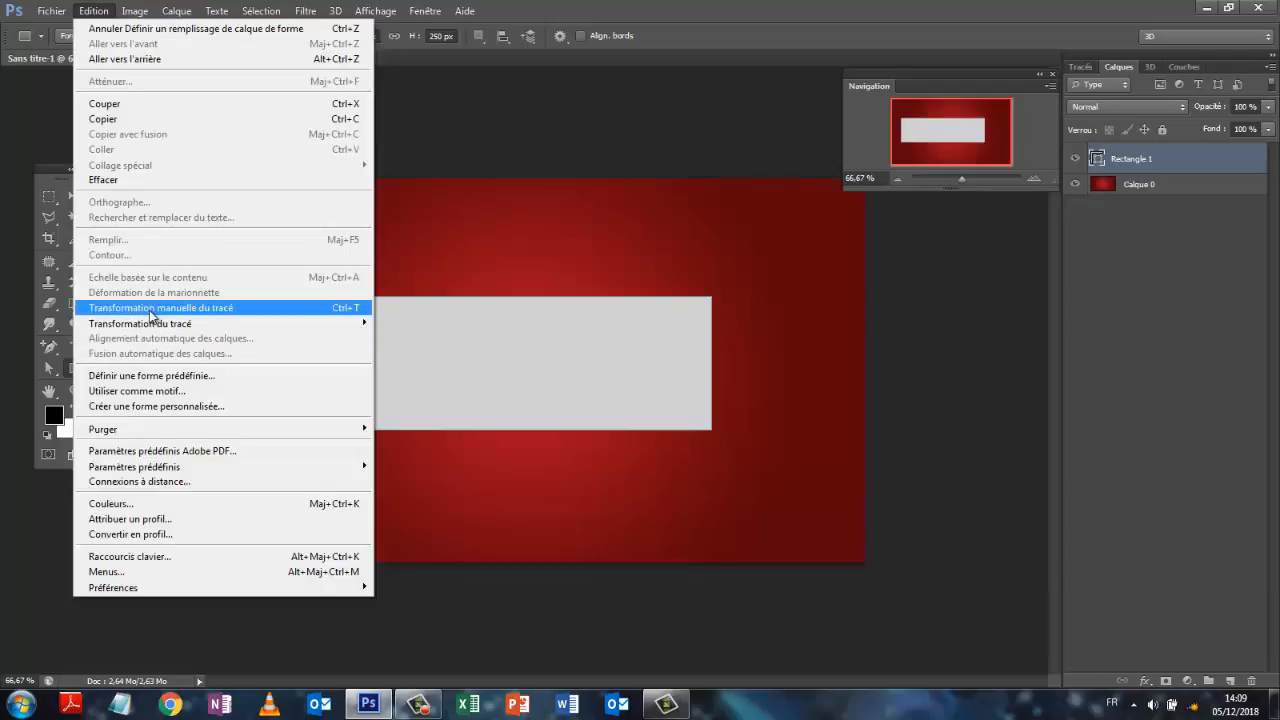
click(150, 307)
drag(713, 363, 871, 363)
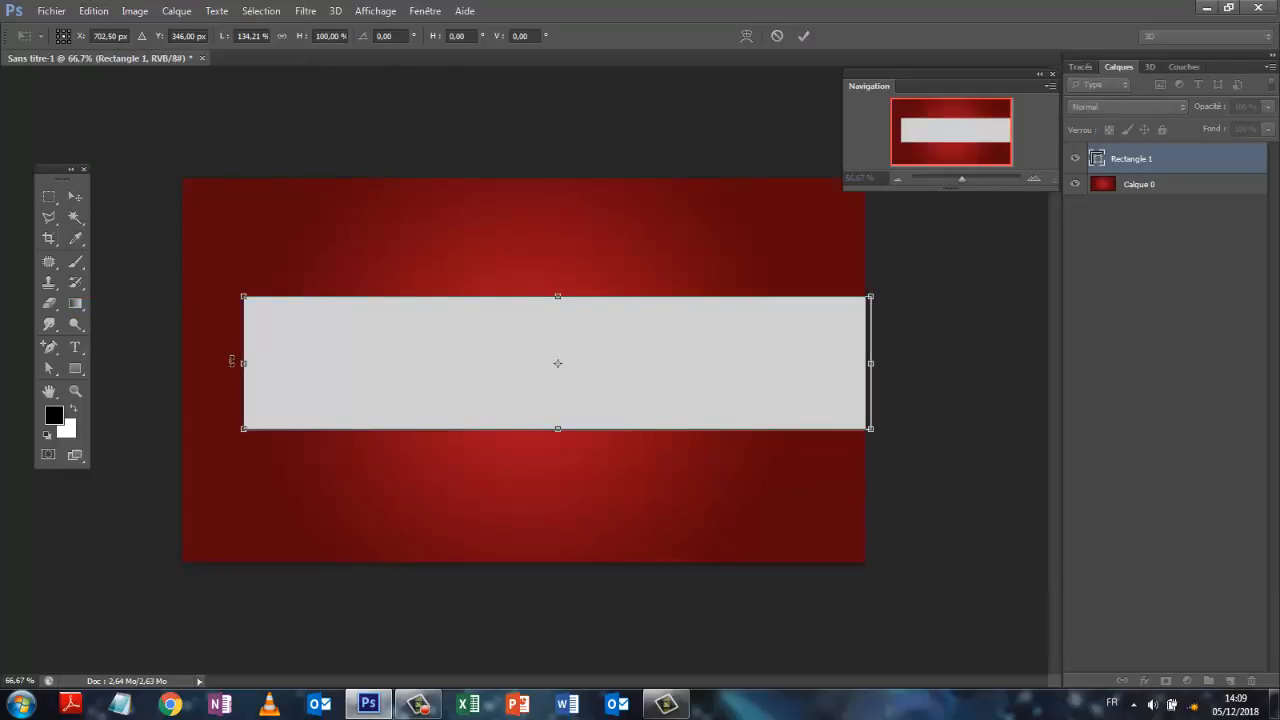
drag(238, 363, 147, 363)
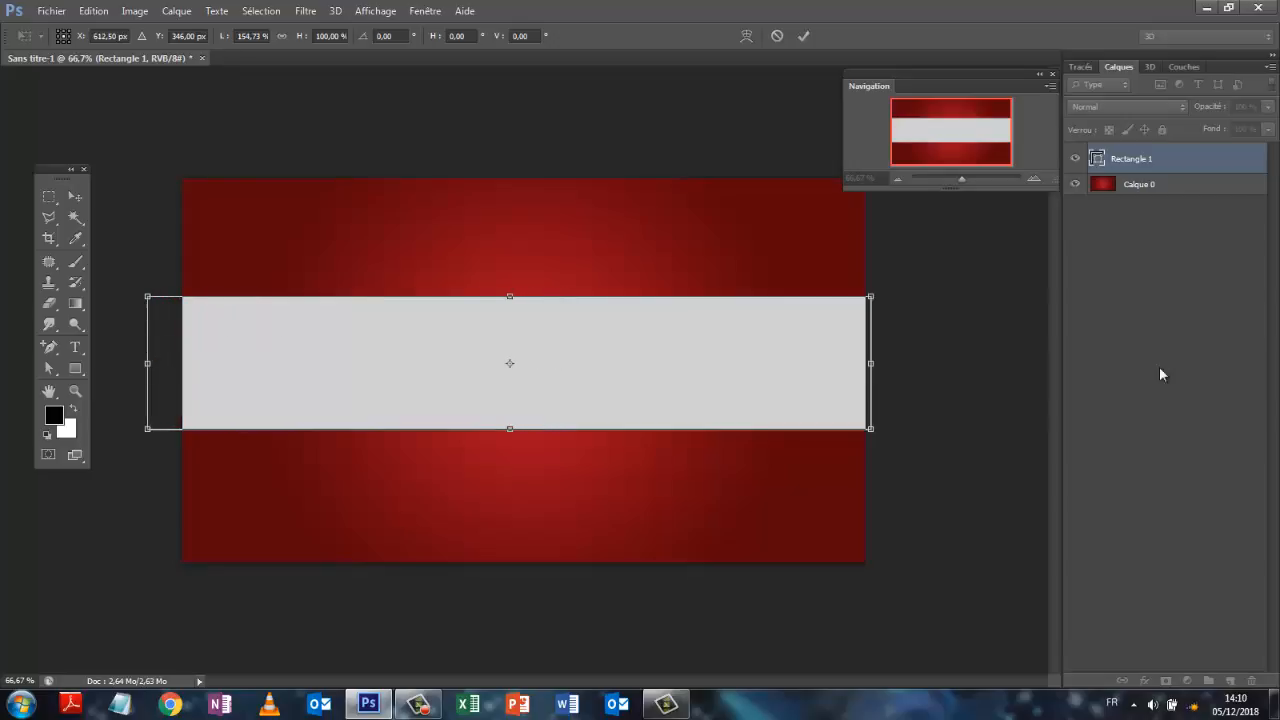
click(801, 37)
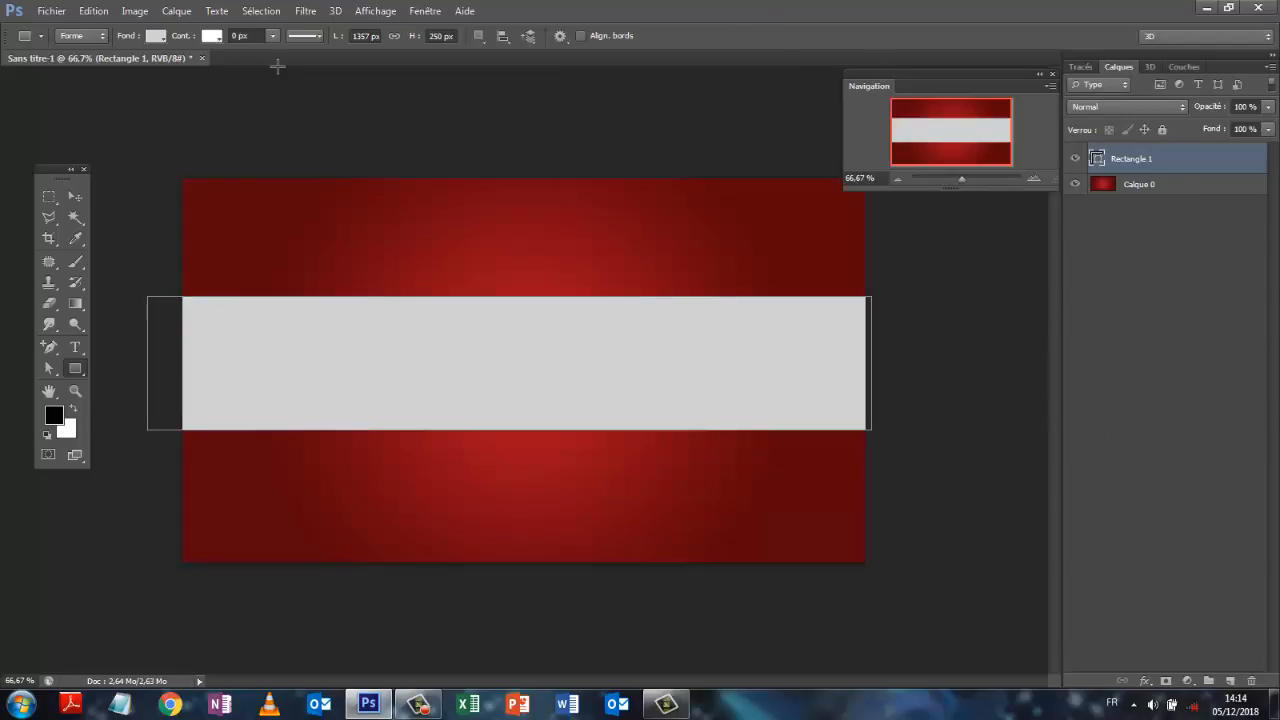
Rasterize the grey band and apply a sine Wave filter with 5 generators, wavelength 20–120, amplitude 1–5, scale 100% and edge pixels repeated.
click(308, 11)
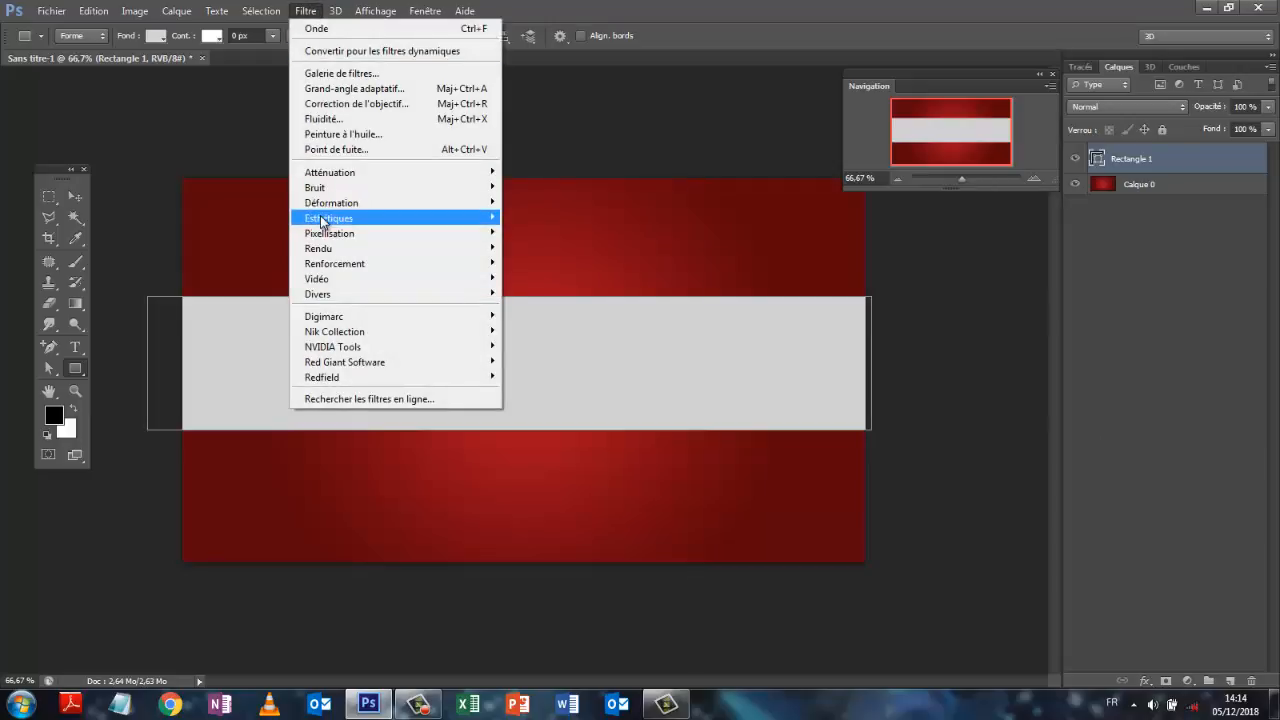
mouse_move(330, 204)
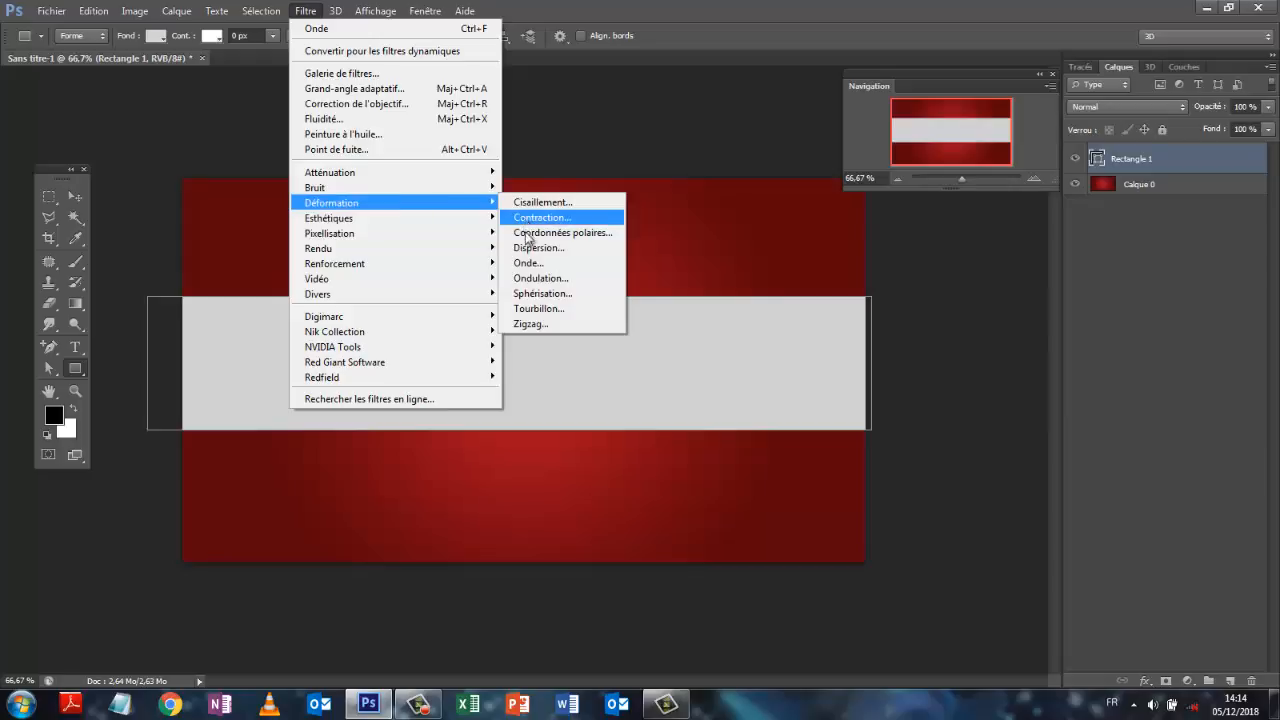
click(525, 264)
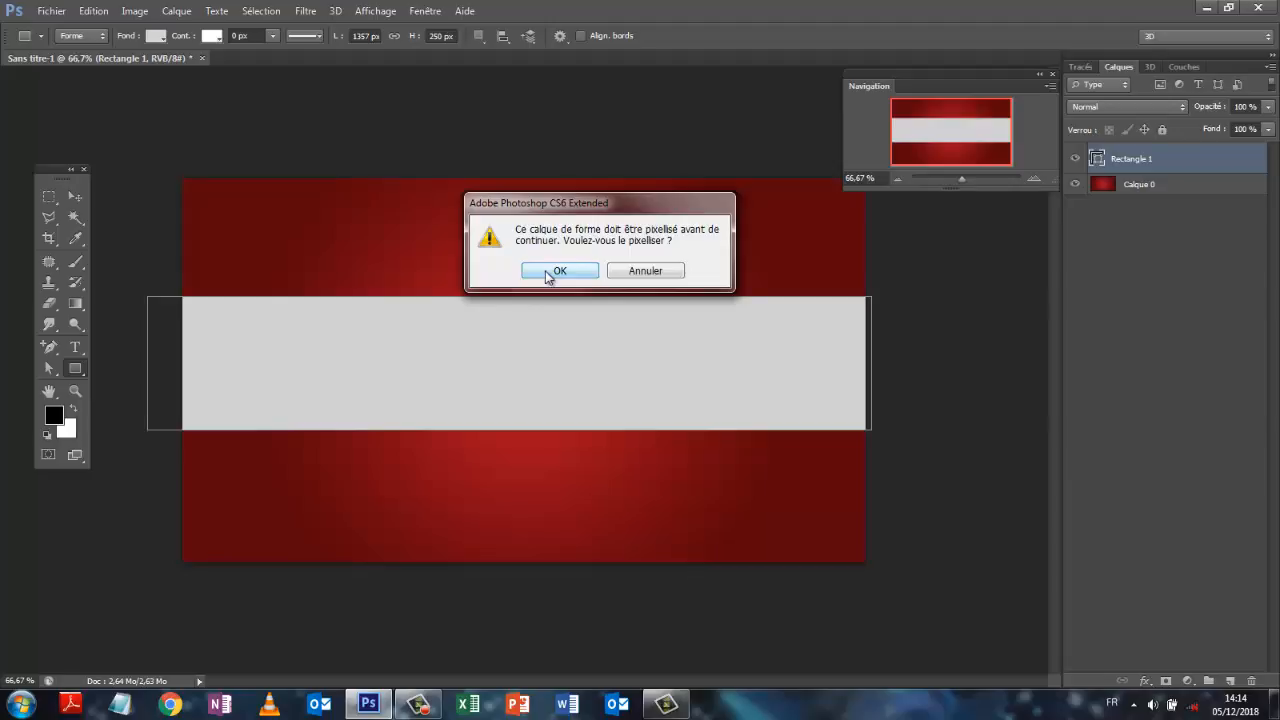
click(555, 271)
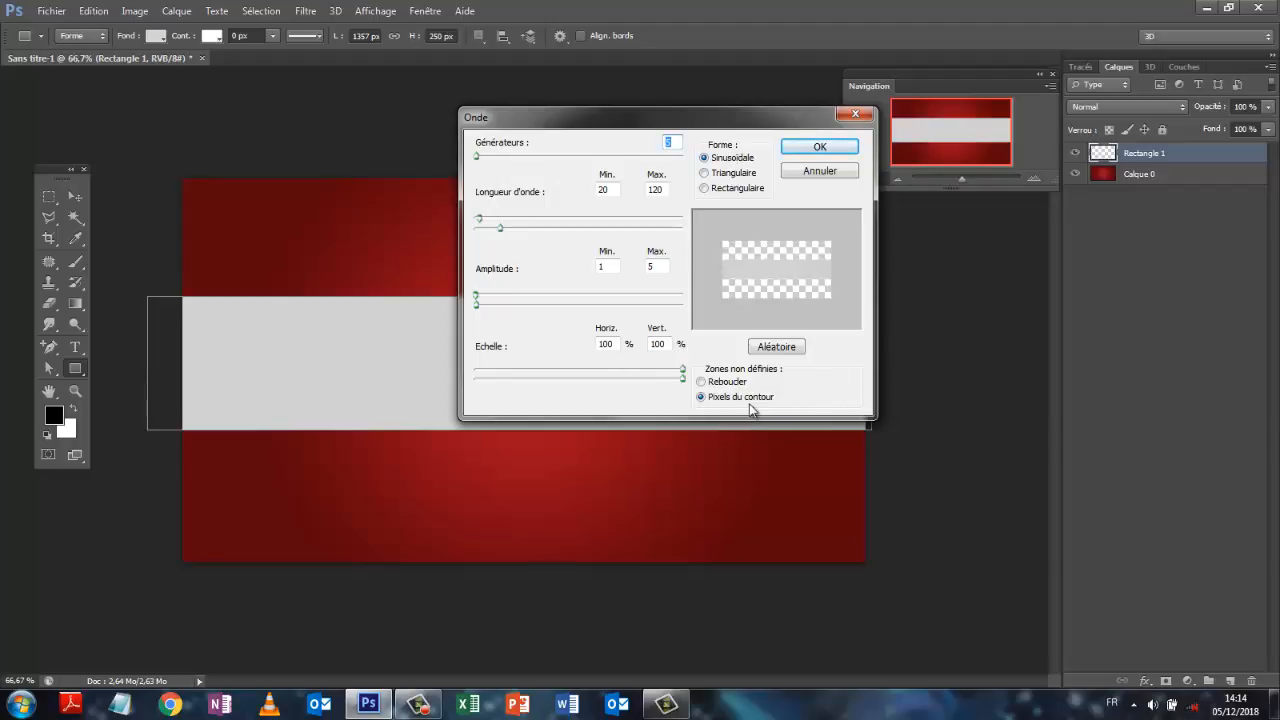
click(819, 146)
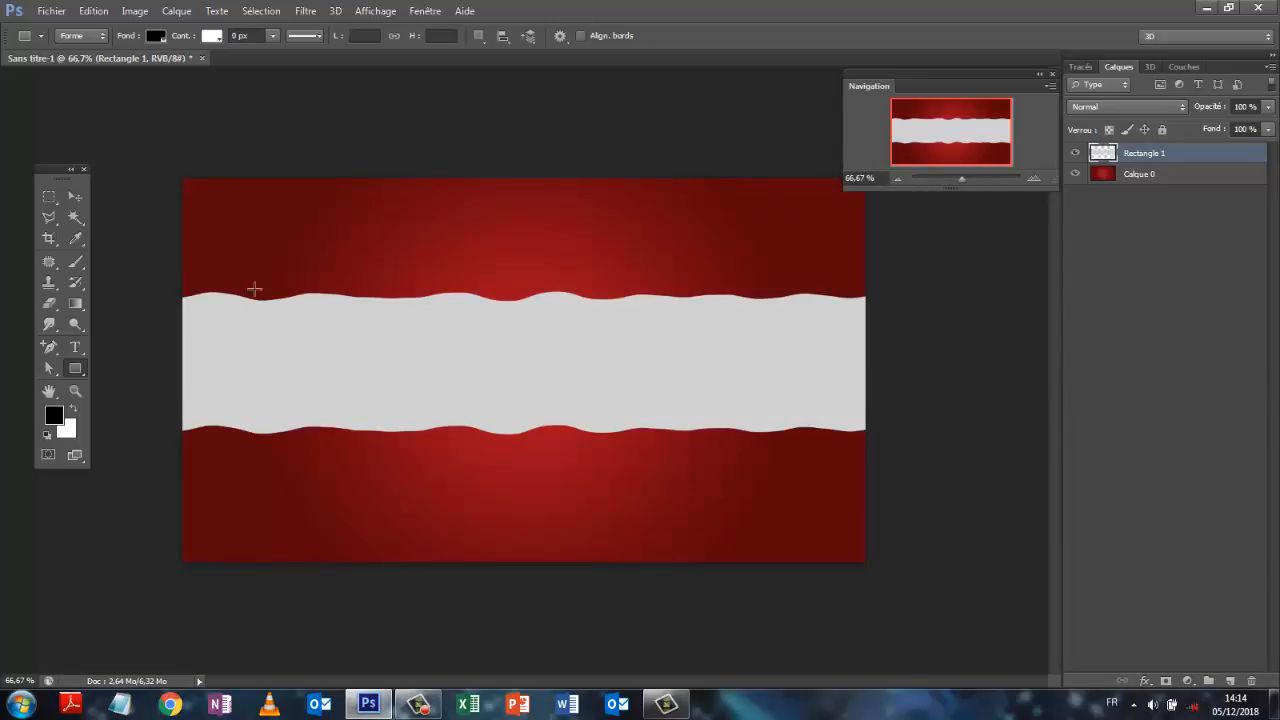
click(1211, 258)
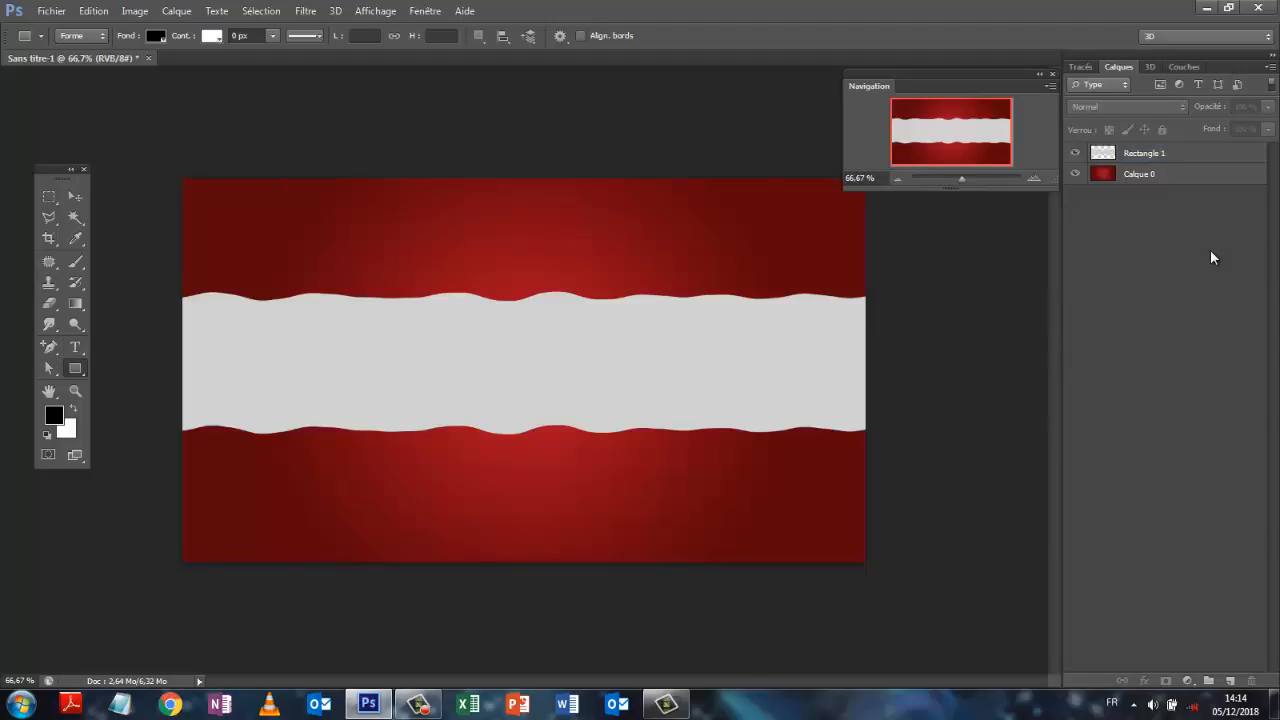
Draw a green rectangle about 1093 by 99 px and move it just below the grey band.
right_click(77, 371)
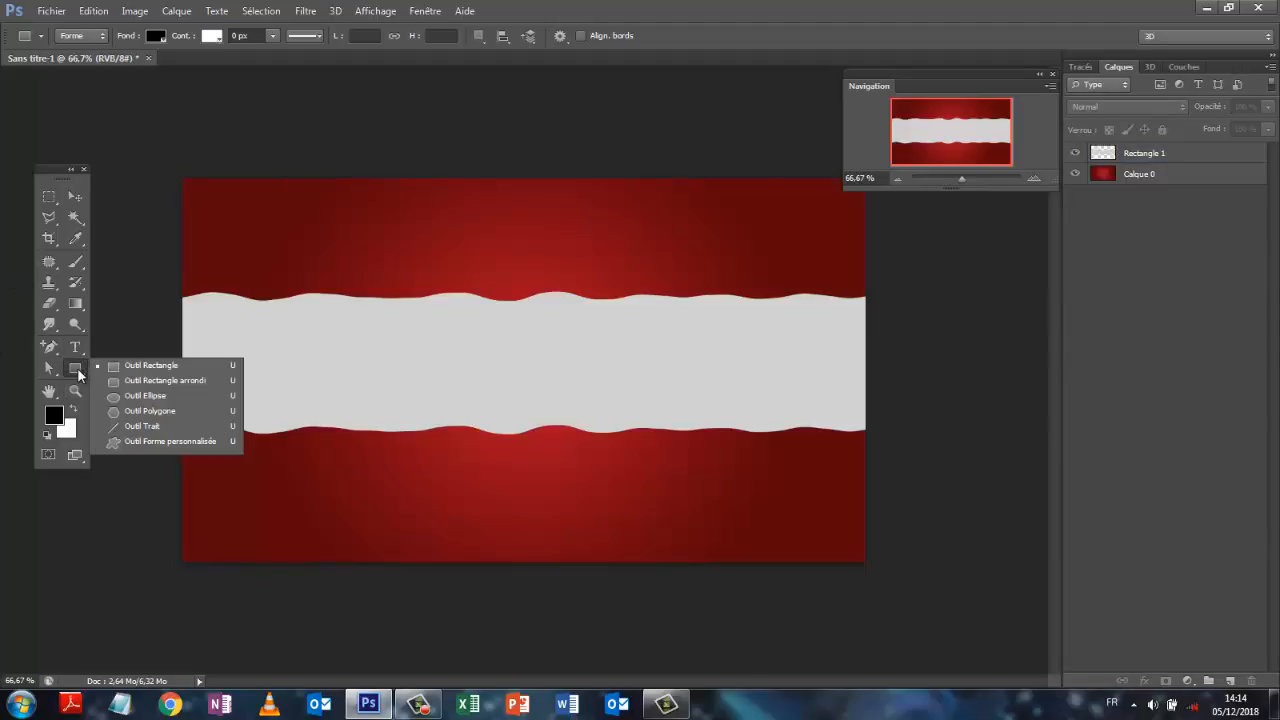
click(155, 35)
click(223, 128)
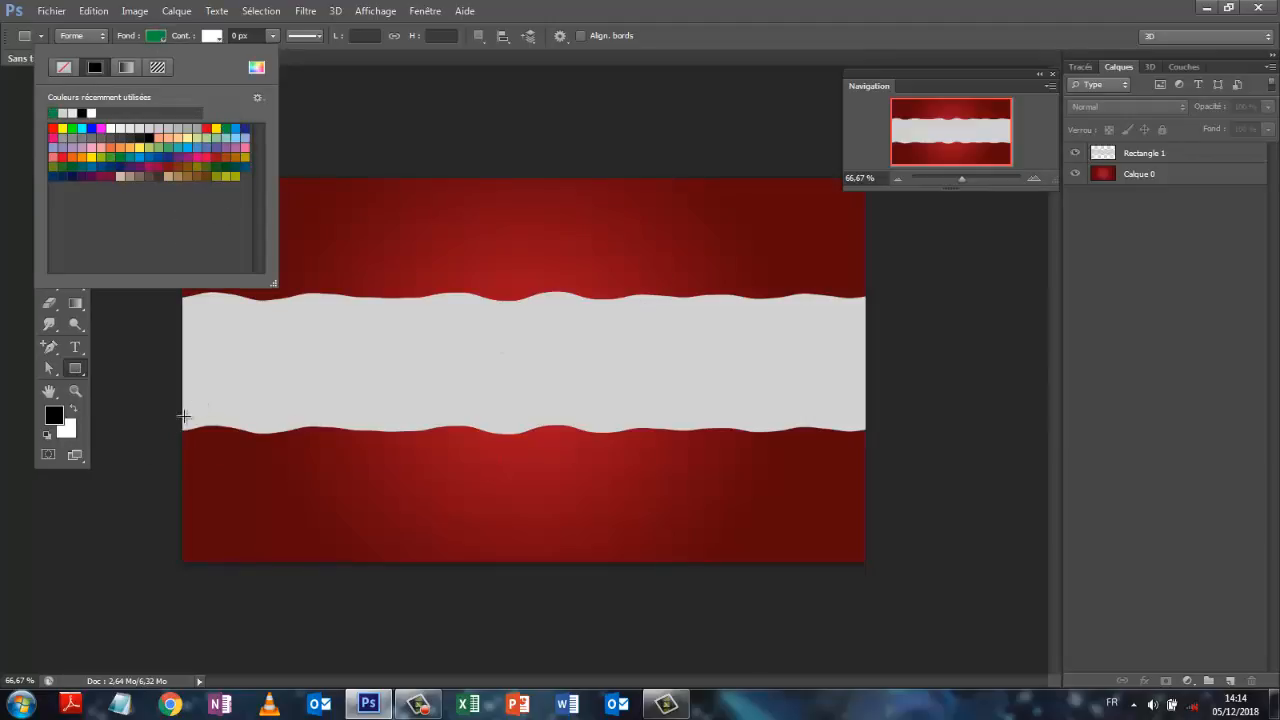
drag(182, 410, 474, 437)
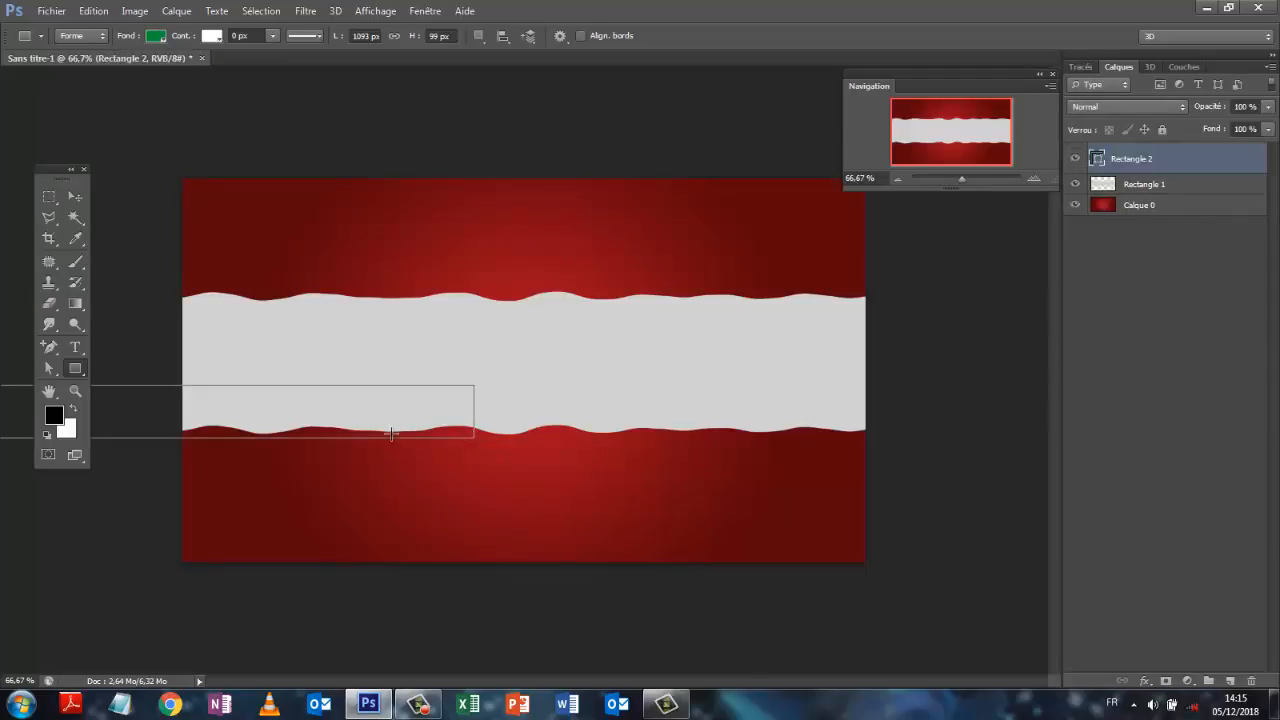
click(73, 195)
drag(303, 421, 615, 471)
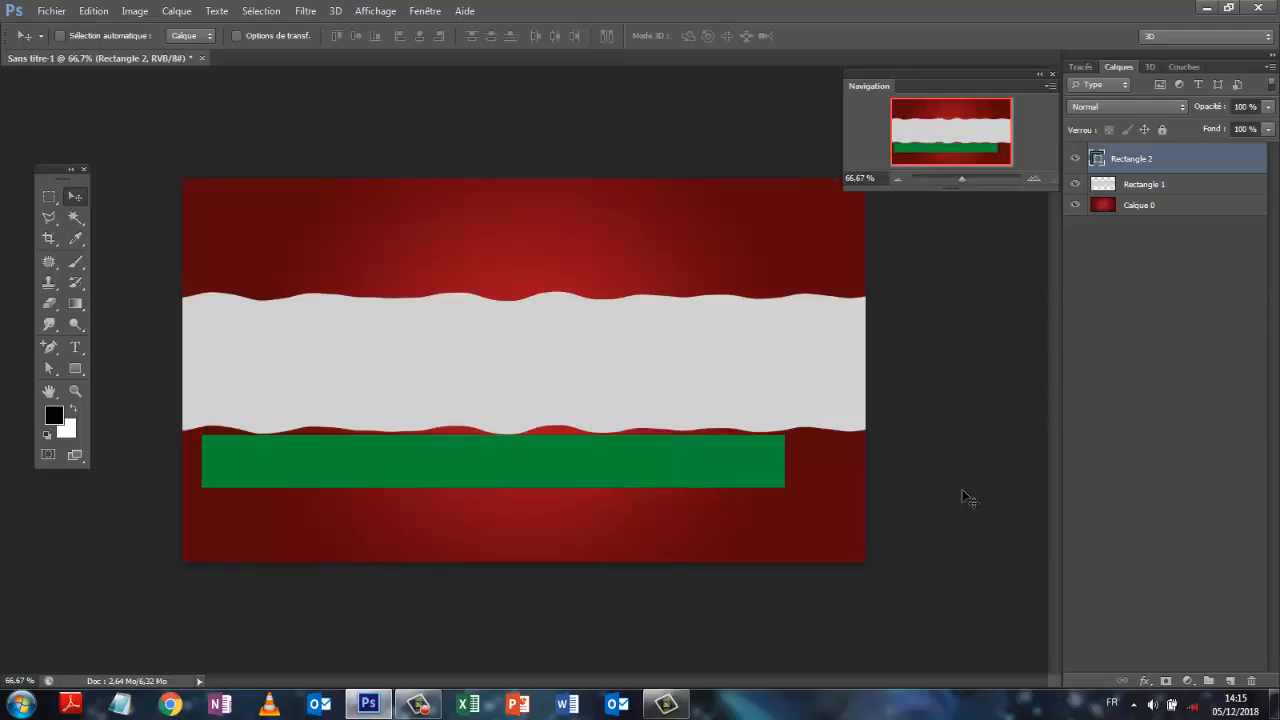
Free-transform the green rectangle to about 120% width, past both canvas sides, and move it up over the grey band's lower edge.
click(94, 11)
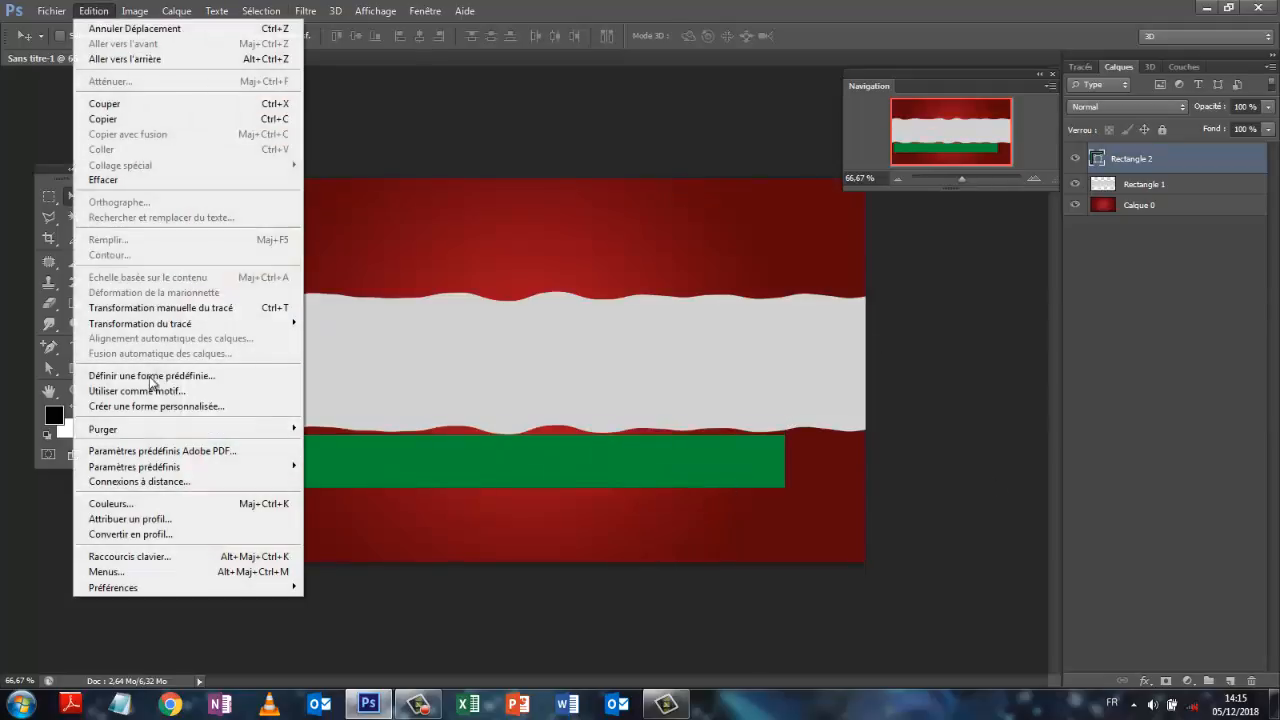
click(158, 309)
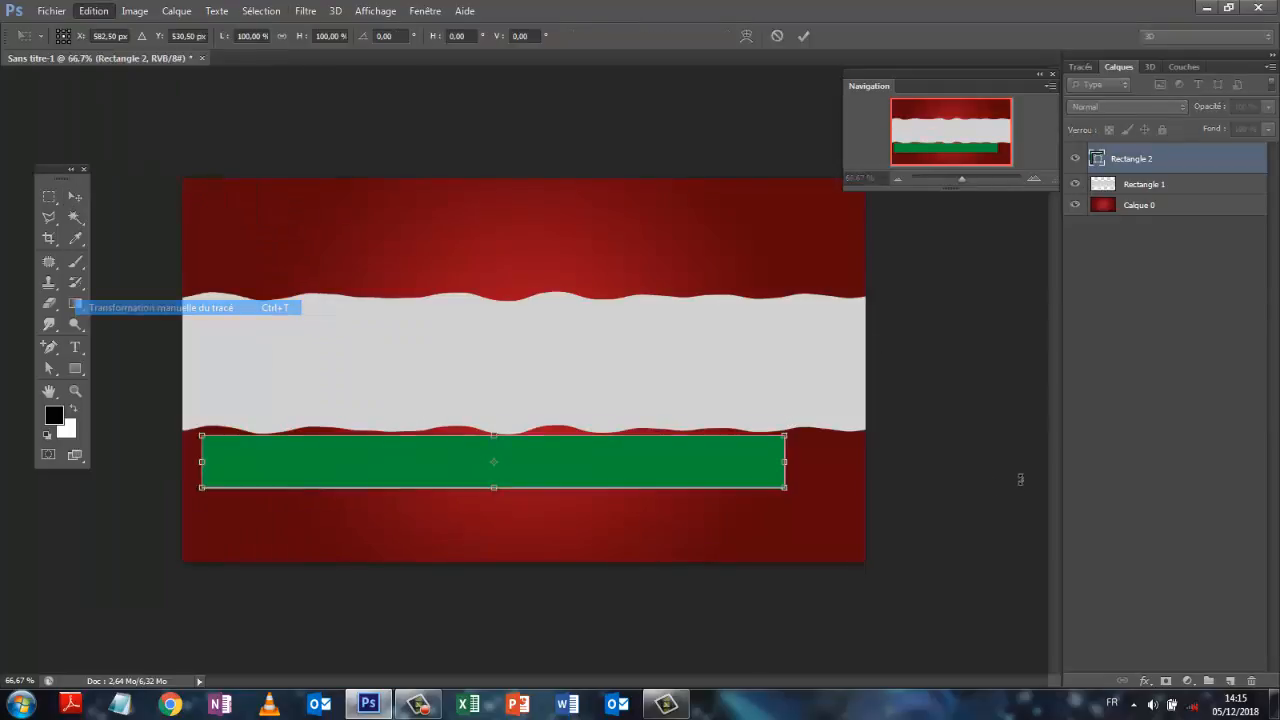
drag(785, 461, 870, 461)
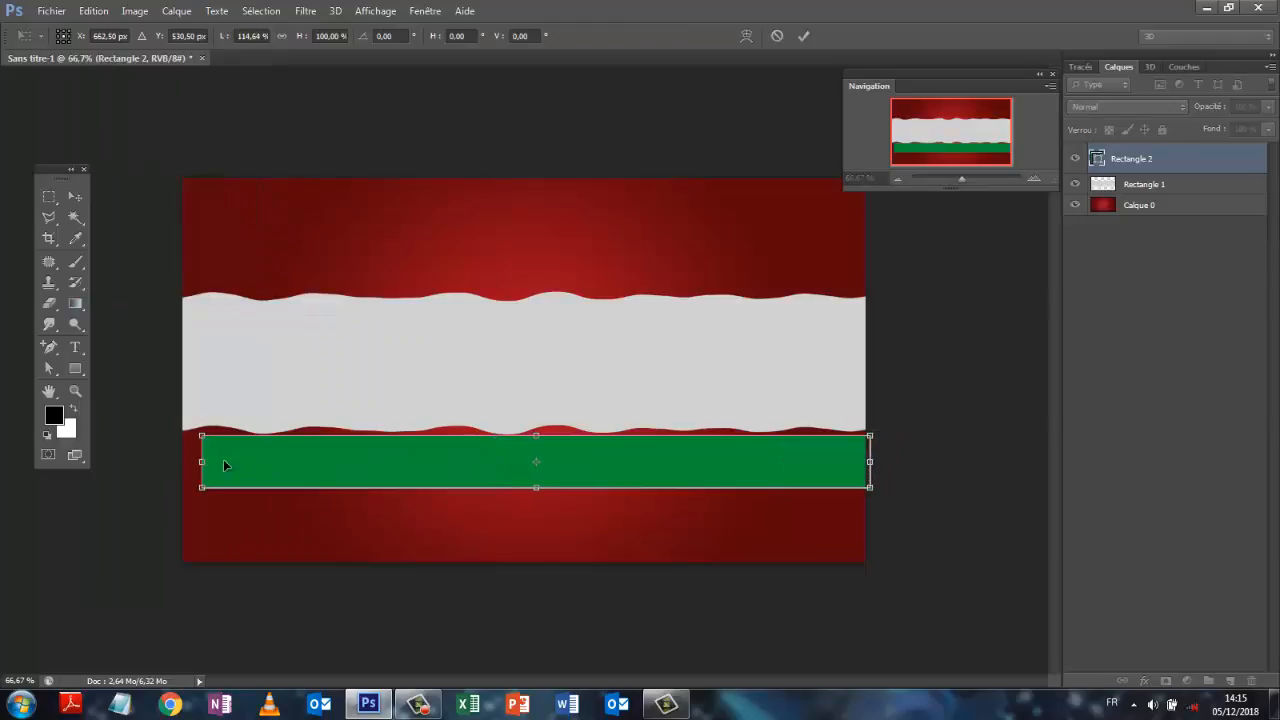
drag(198, 461, 167, 461)
drag(447, 459, 447, 432)
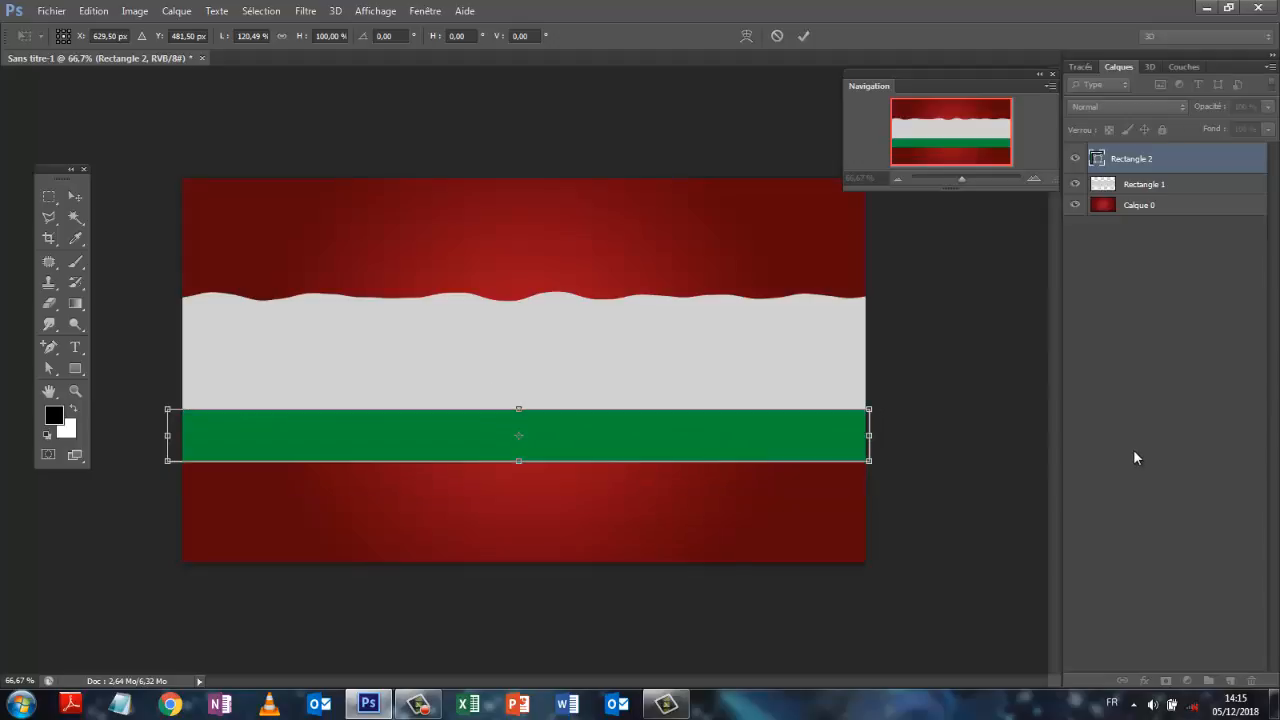
click(306, 12)
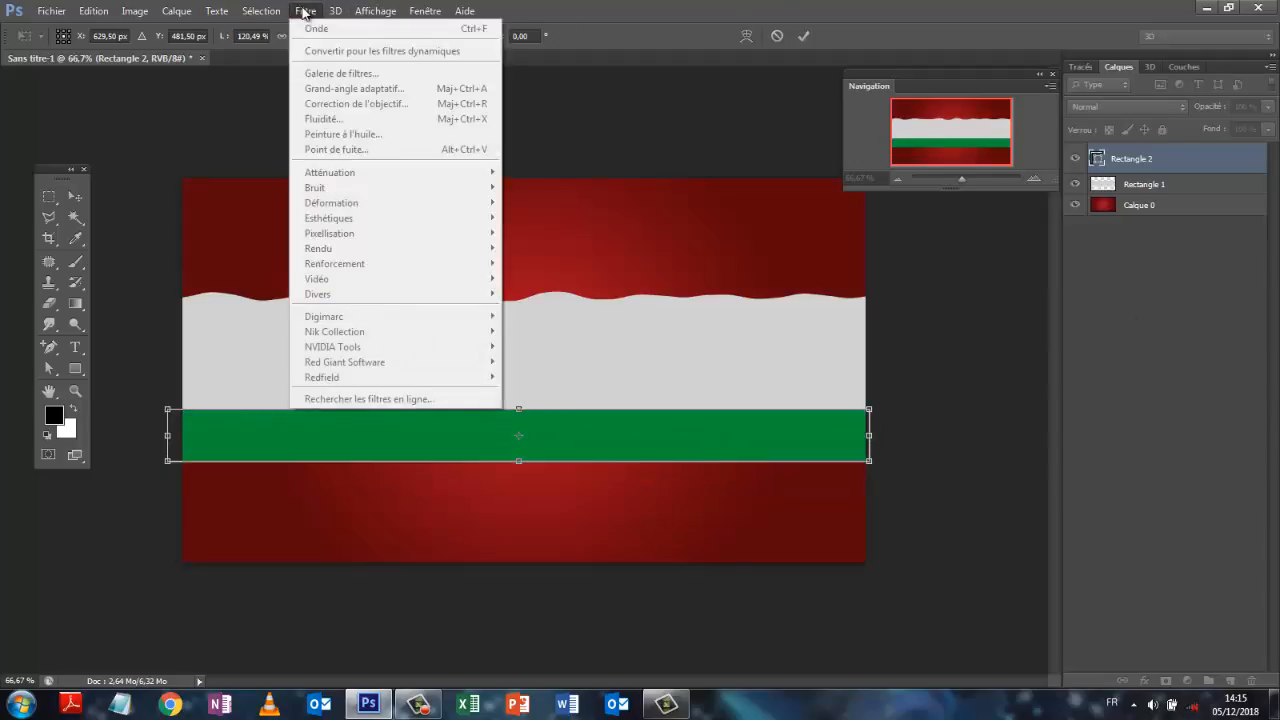
click(803, 37)
click(803, 37)
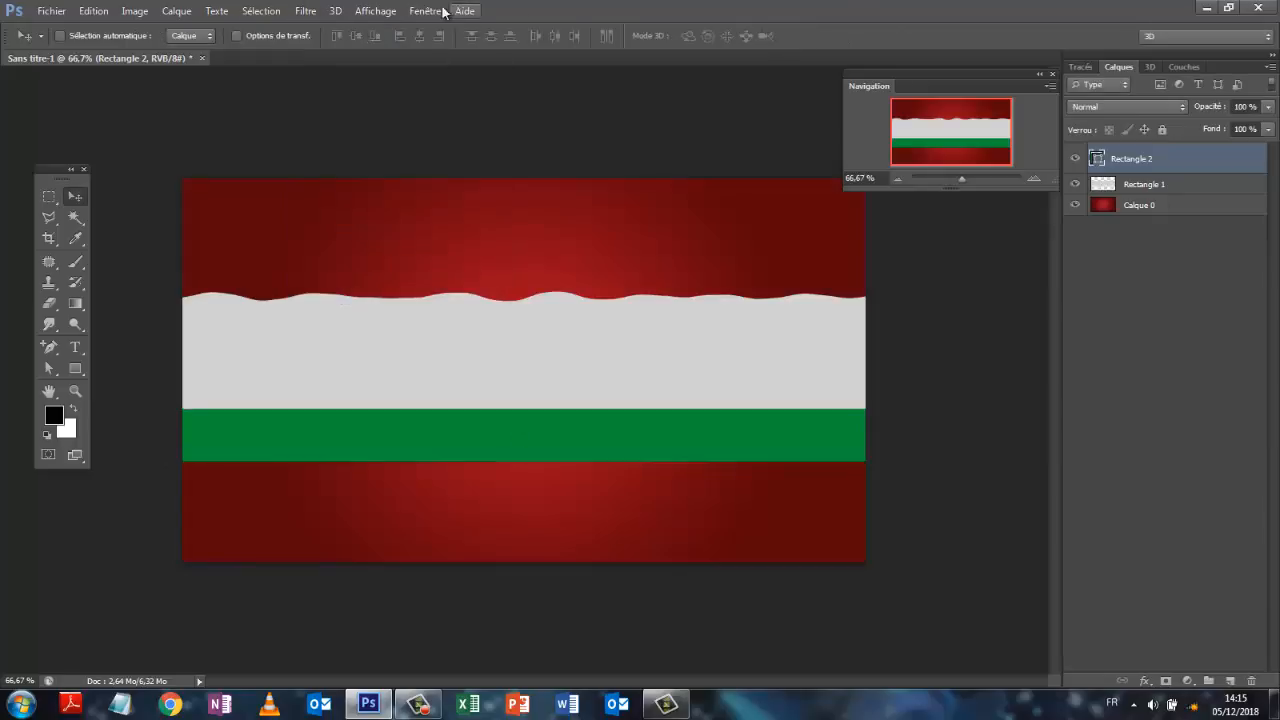
Reapply the last Wave filter to the green band, rasterizing it, and duplicate its layer.
click(306, 11)
click(405, 27)
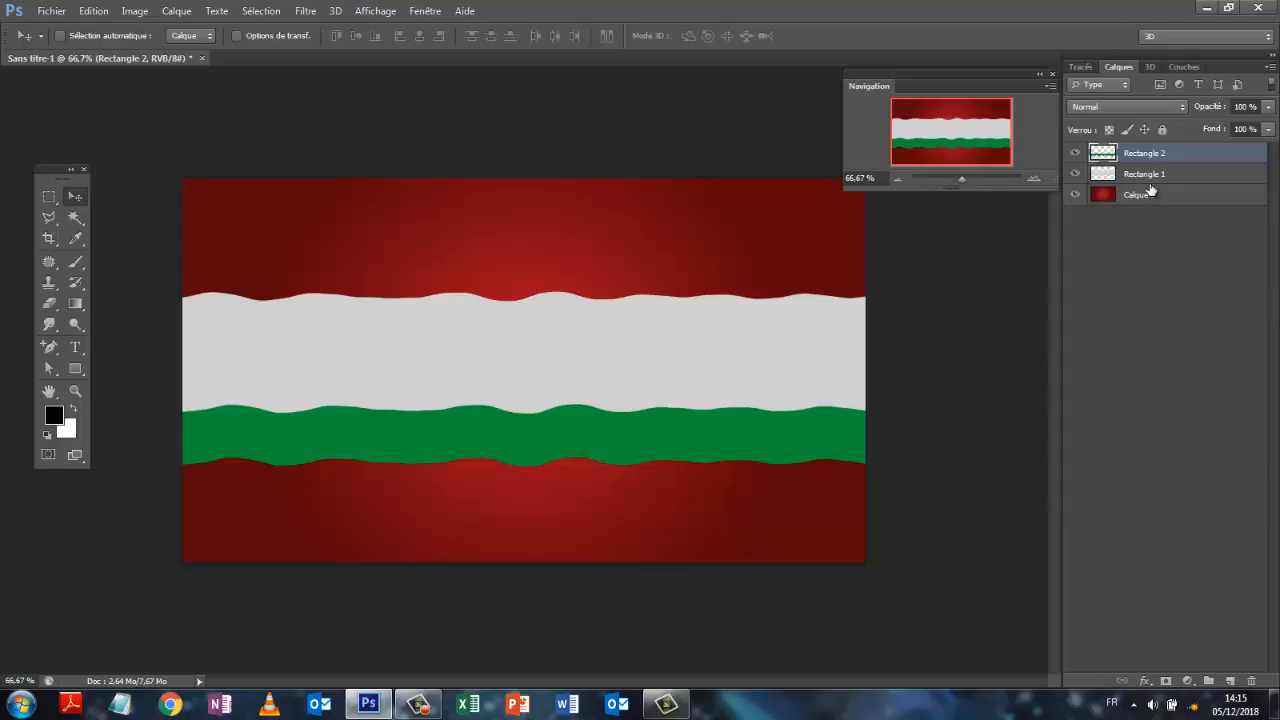
key(ctrl+j)
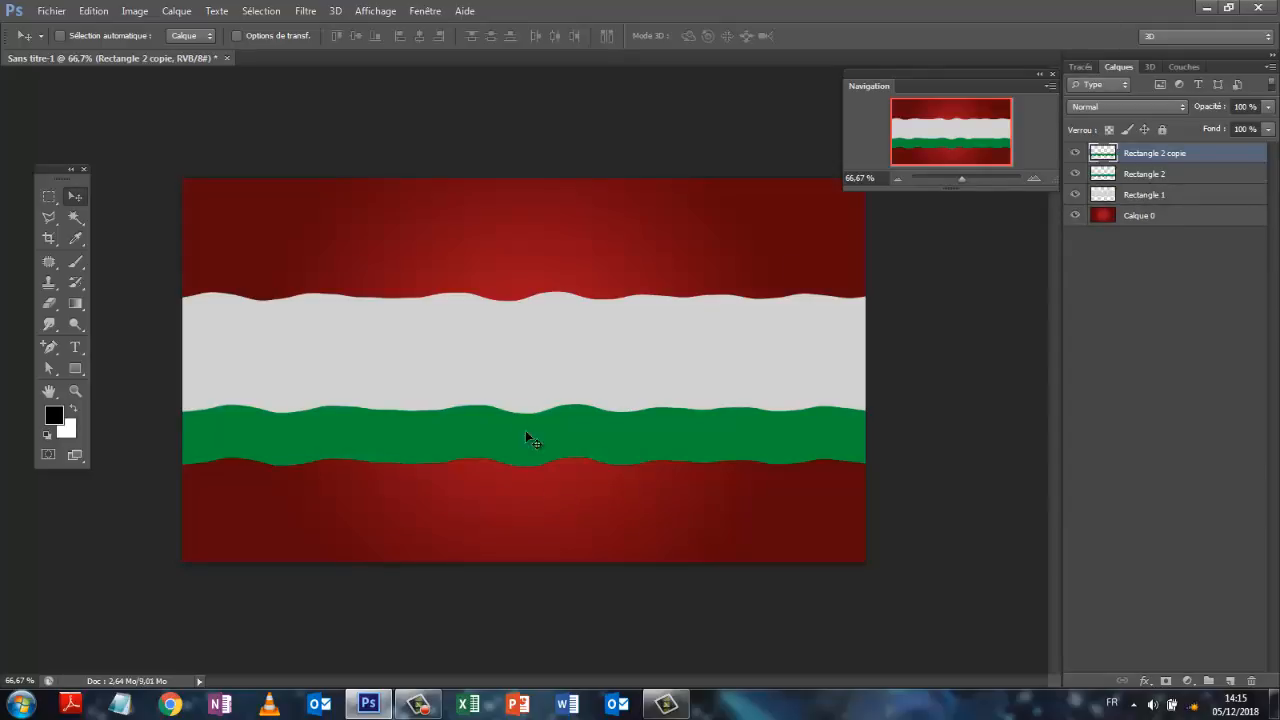
Move the duplicated green band up over the grey band's upper edge and deselect all layers.
drag(502, 430, 495, 283)
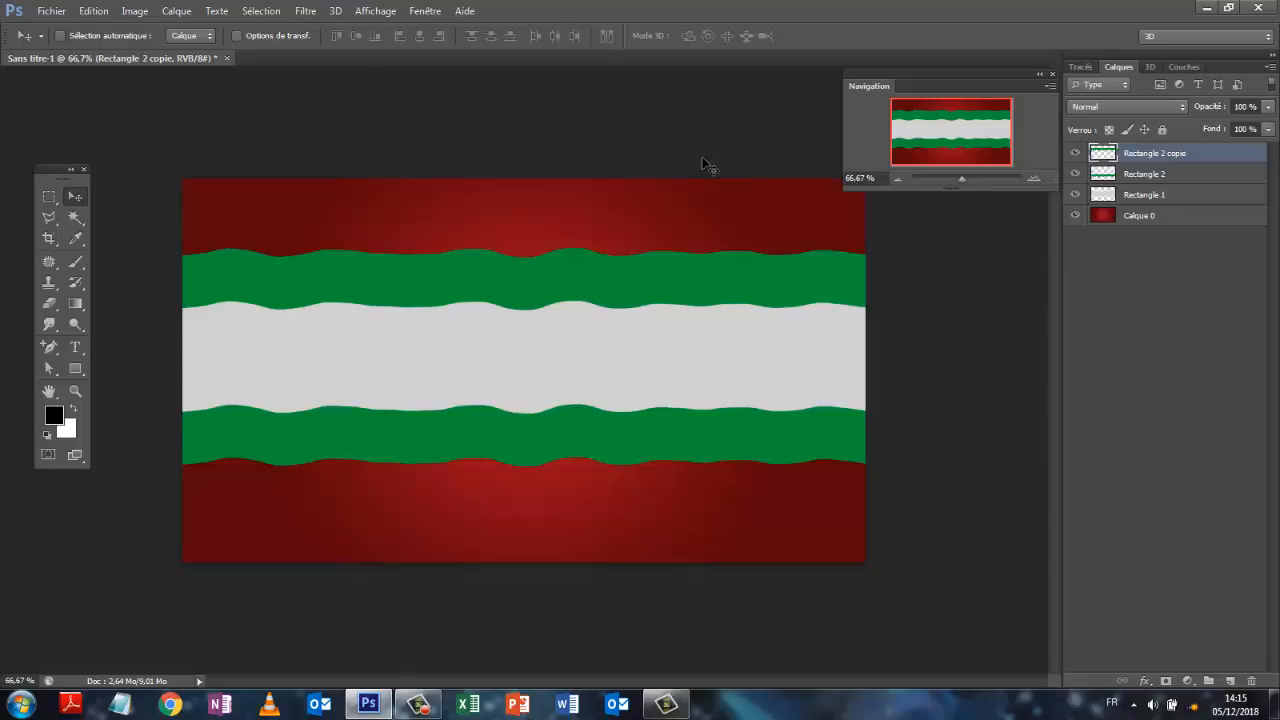
click(1177, 344)
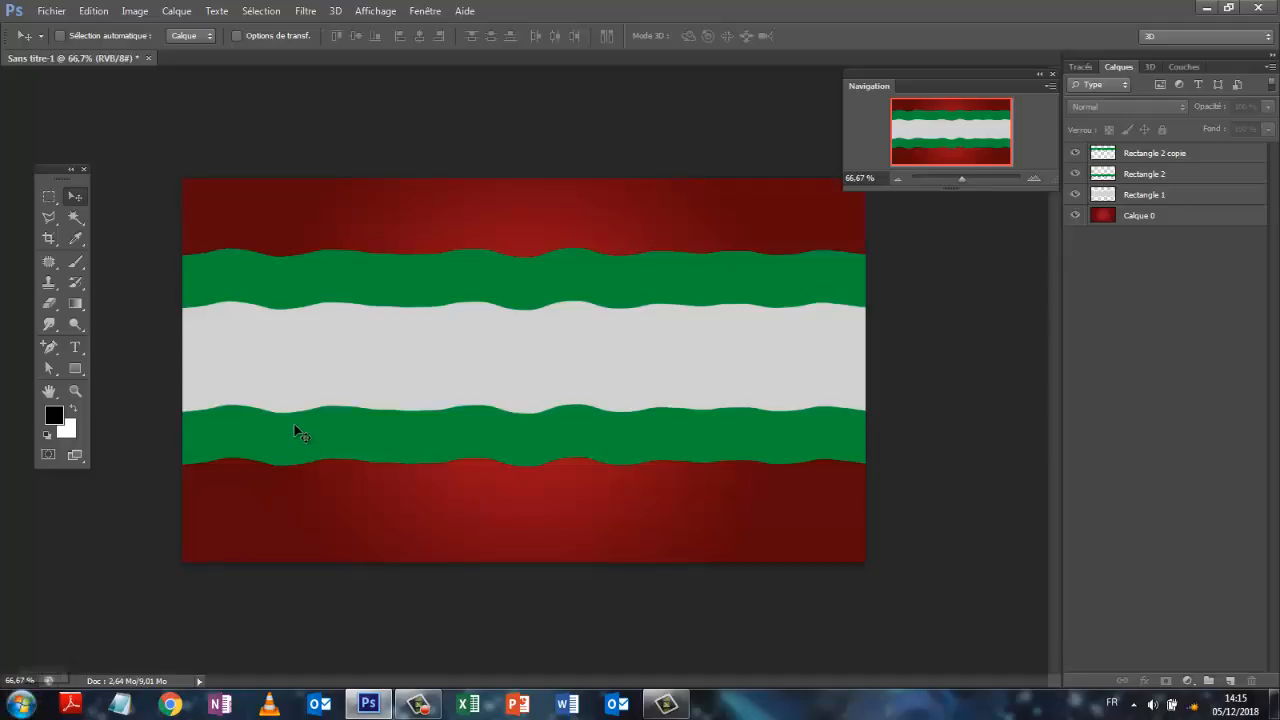
Draw a pine-tree custom shape with a red fill near the left end of the grey band.
click(83, 374)
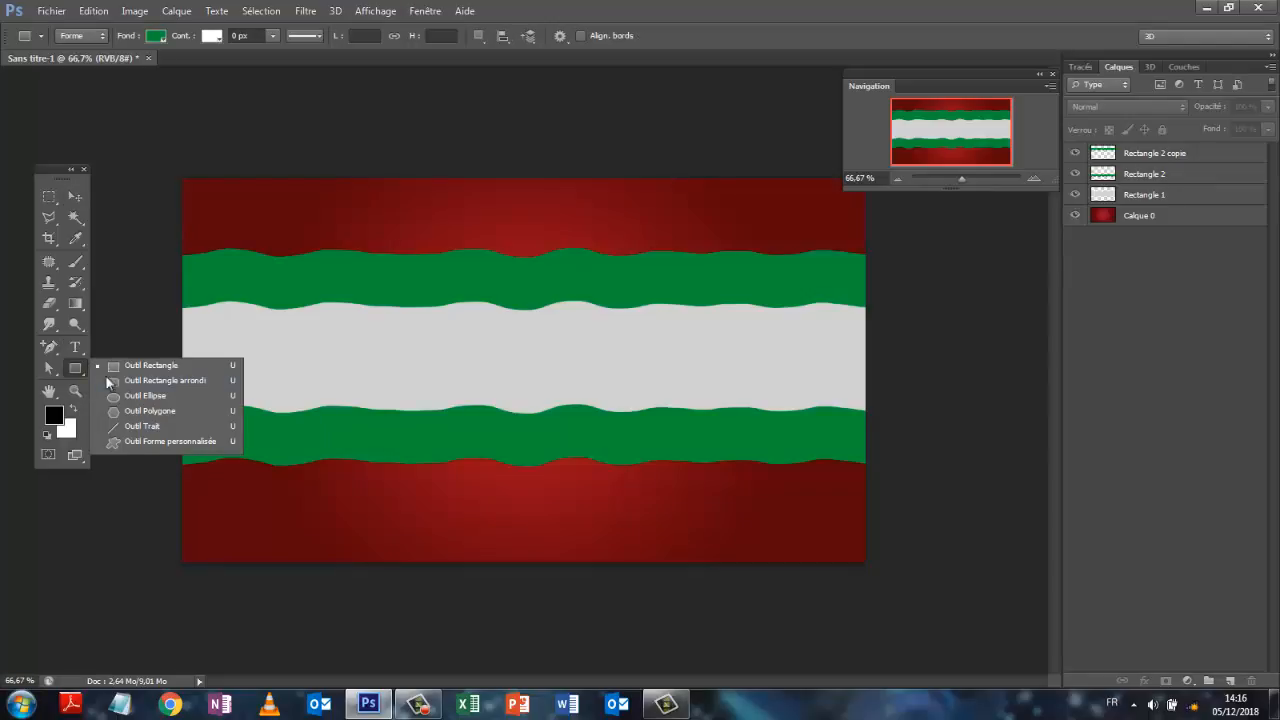
click(150, 441)
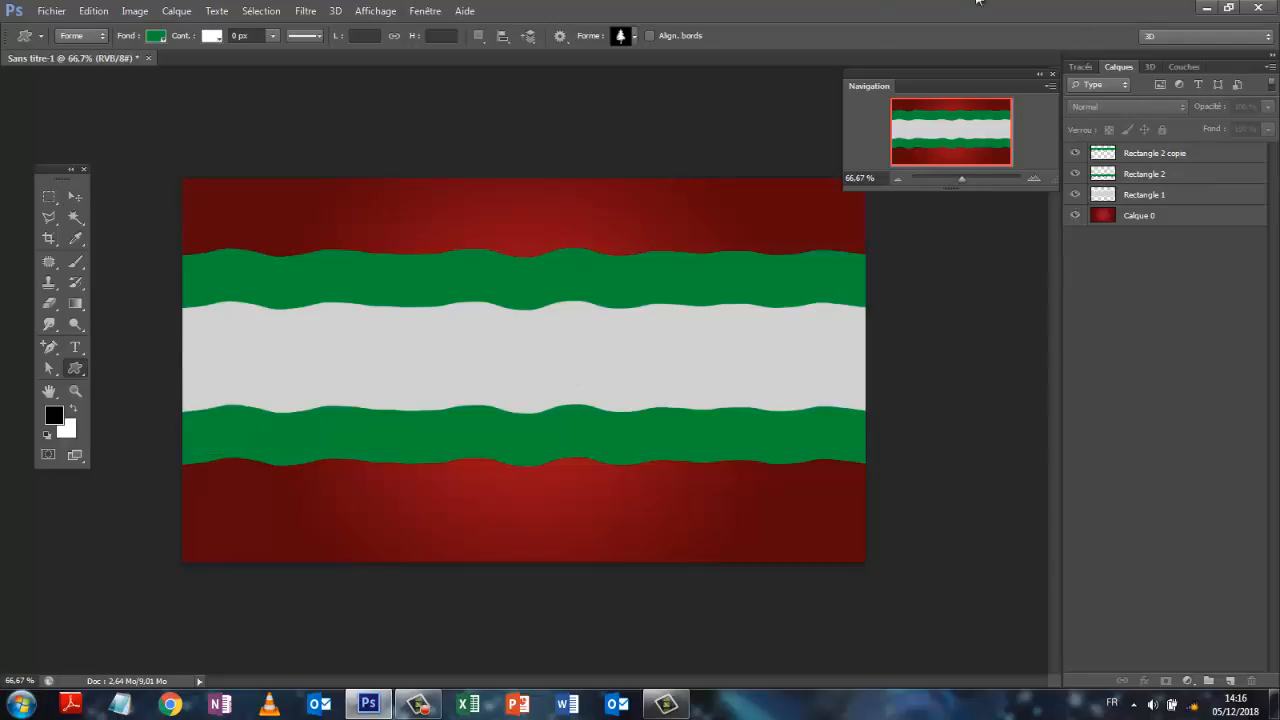
click(637, 37)
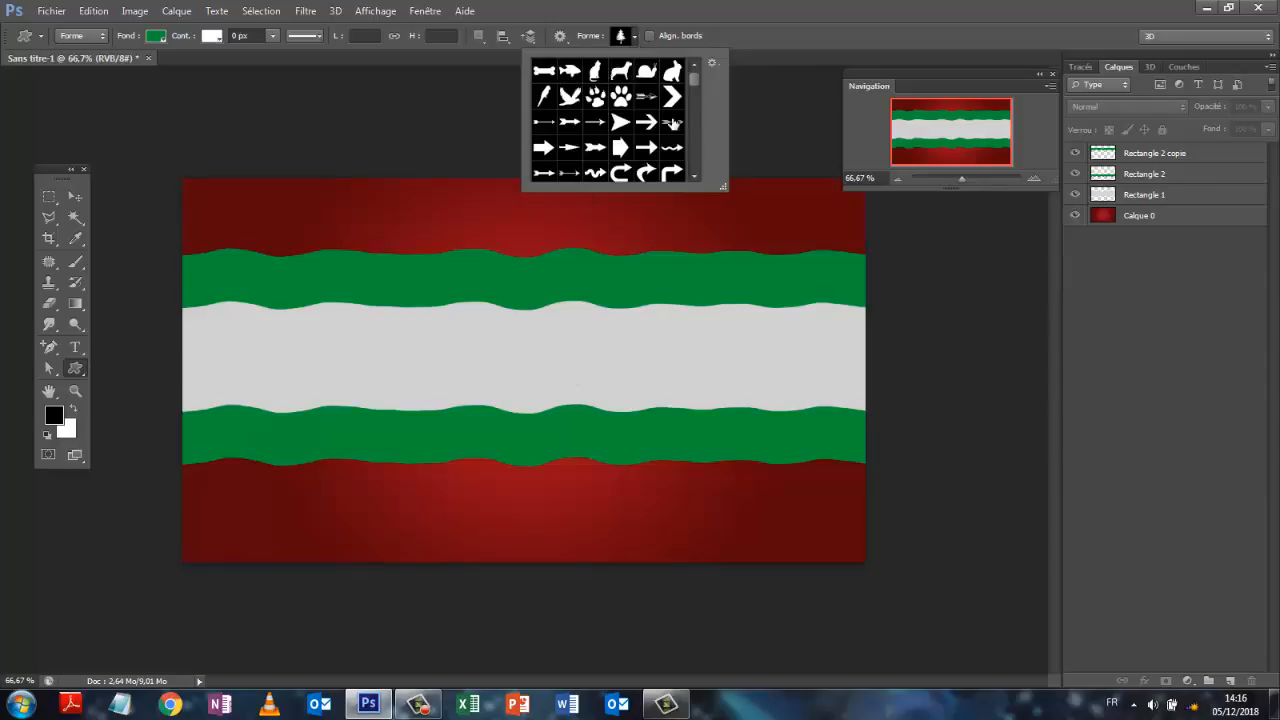
click(621, 38)
click(156, 37)
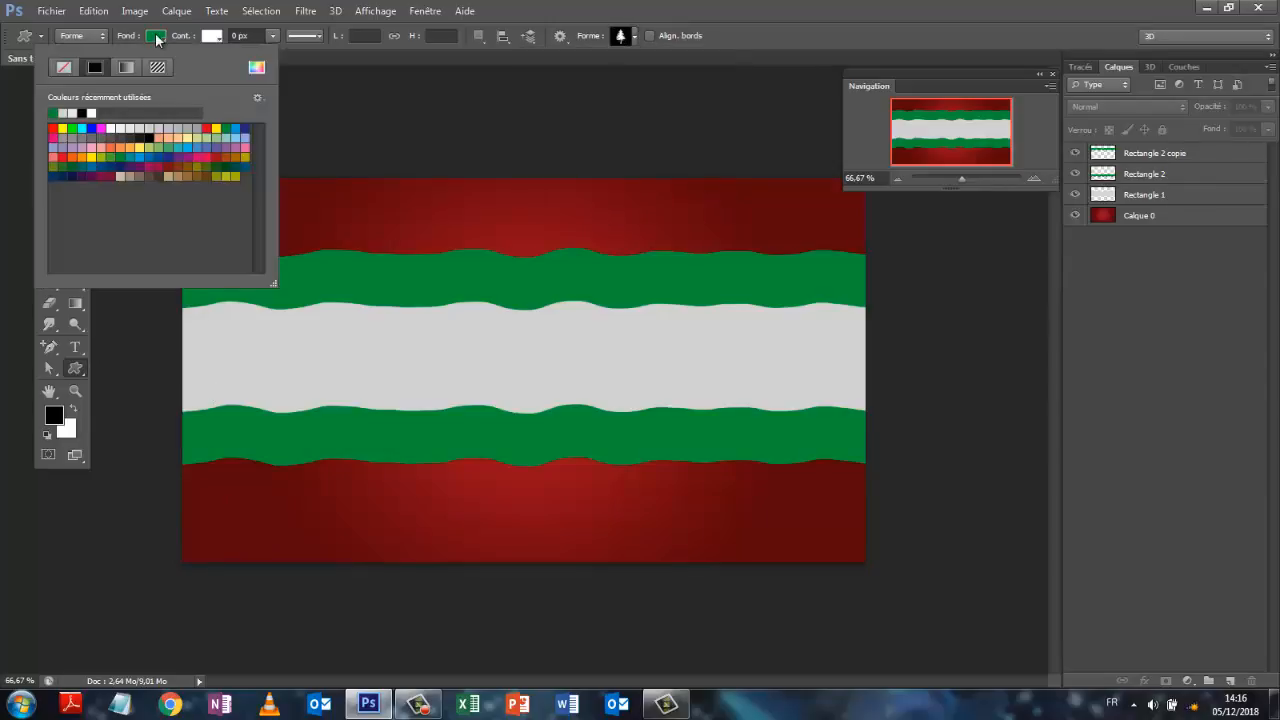
click(212, 129)
click(267, 393)
drag(267, 393, 310, 323)
Move the tree up onto the grey band and free-transform it to about 74% width and 76% height to fit the band.
click(75, 196)
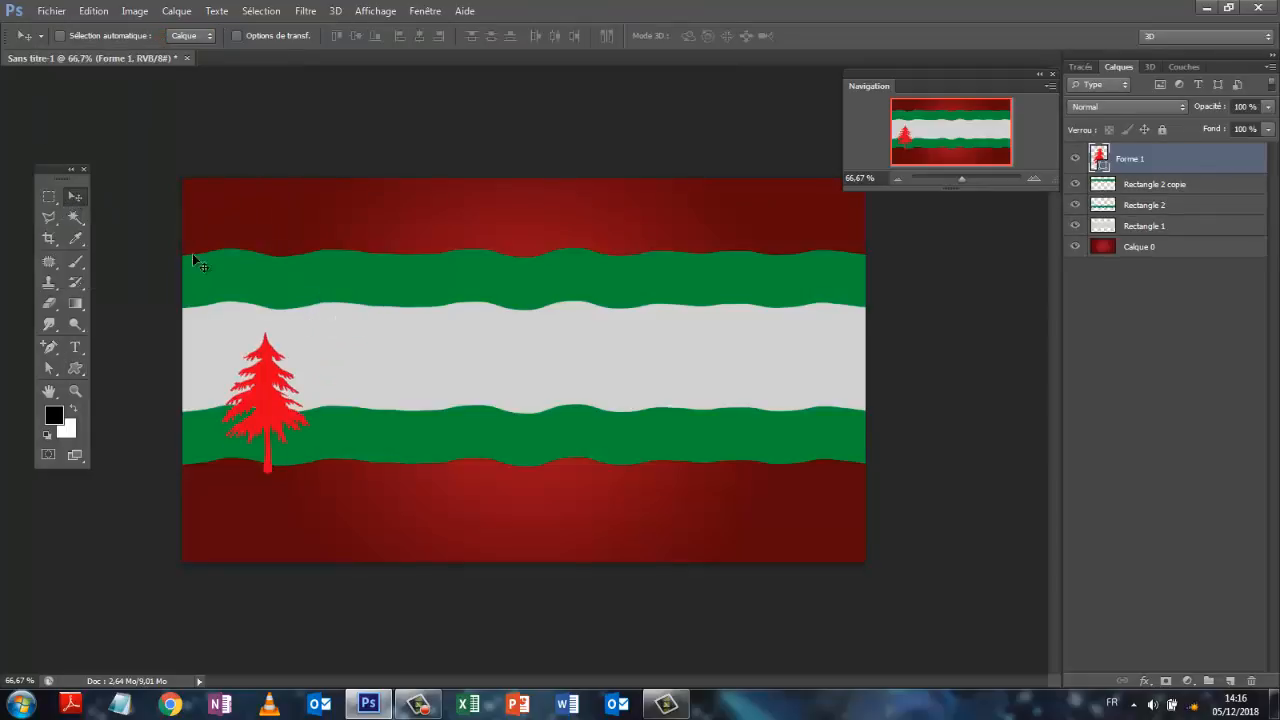
drag(279, 404, 273, 355)
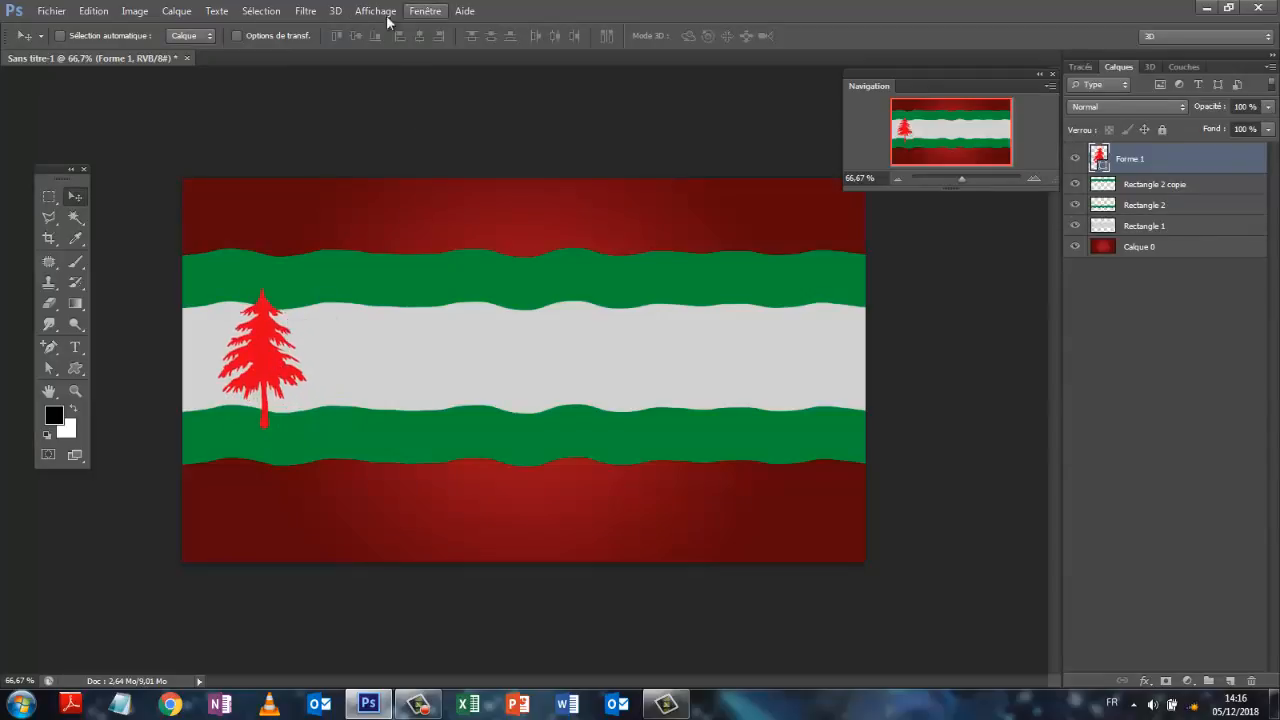
click(93, 11)
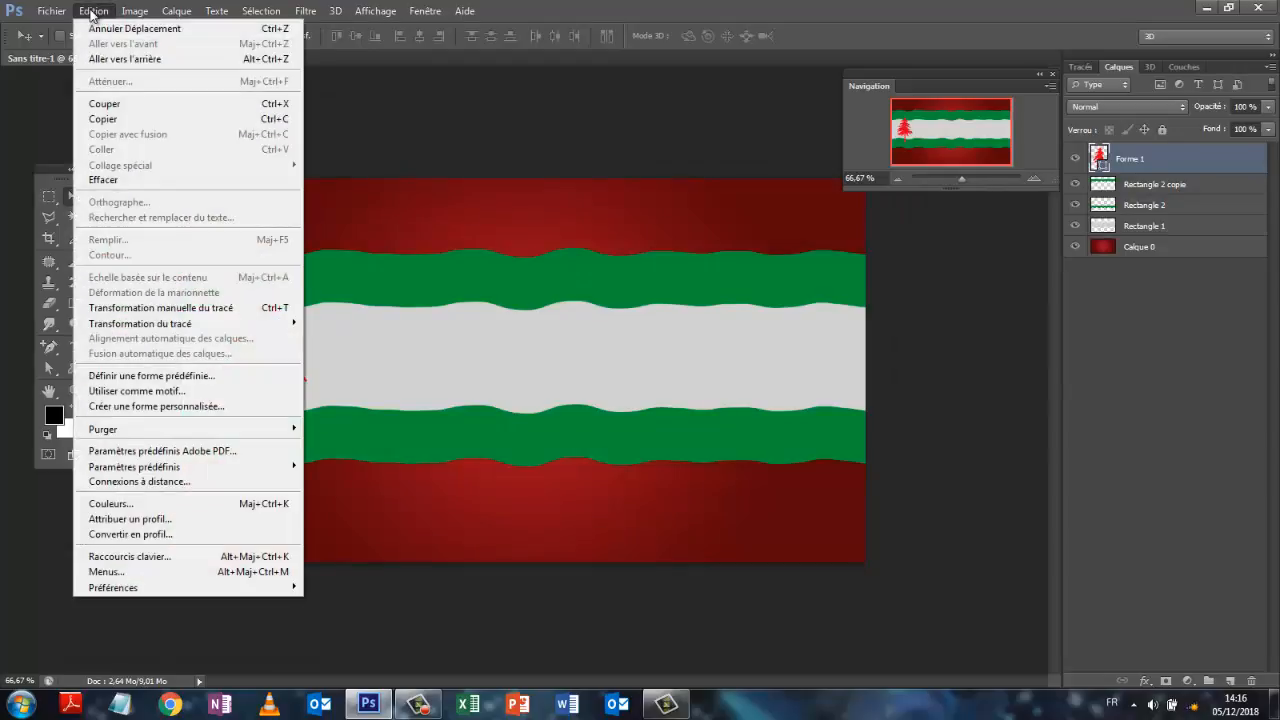
click(93, 11)
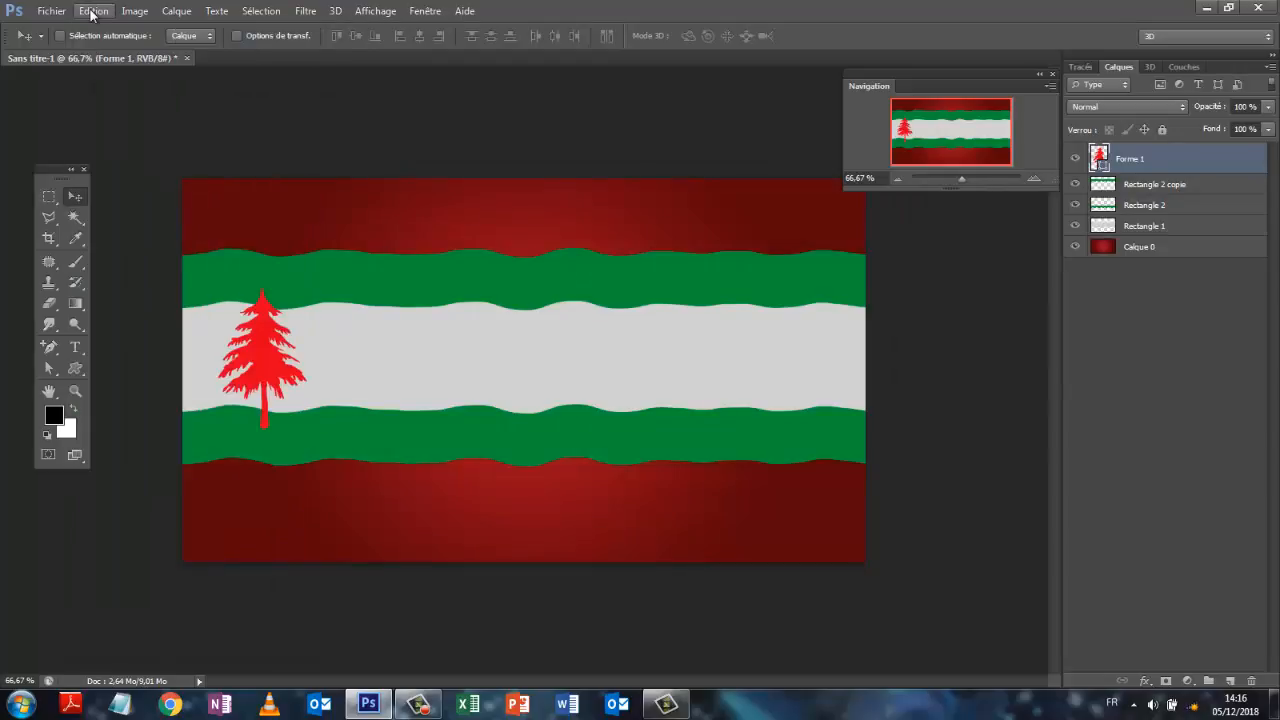
click(93, 11)
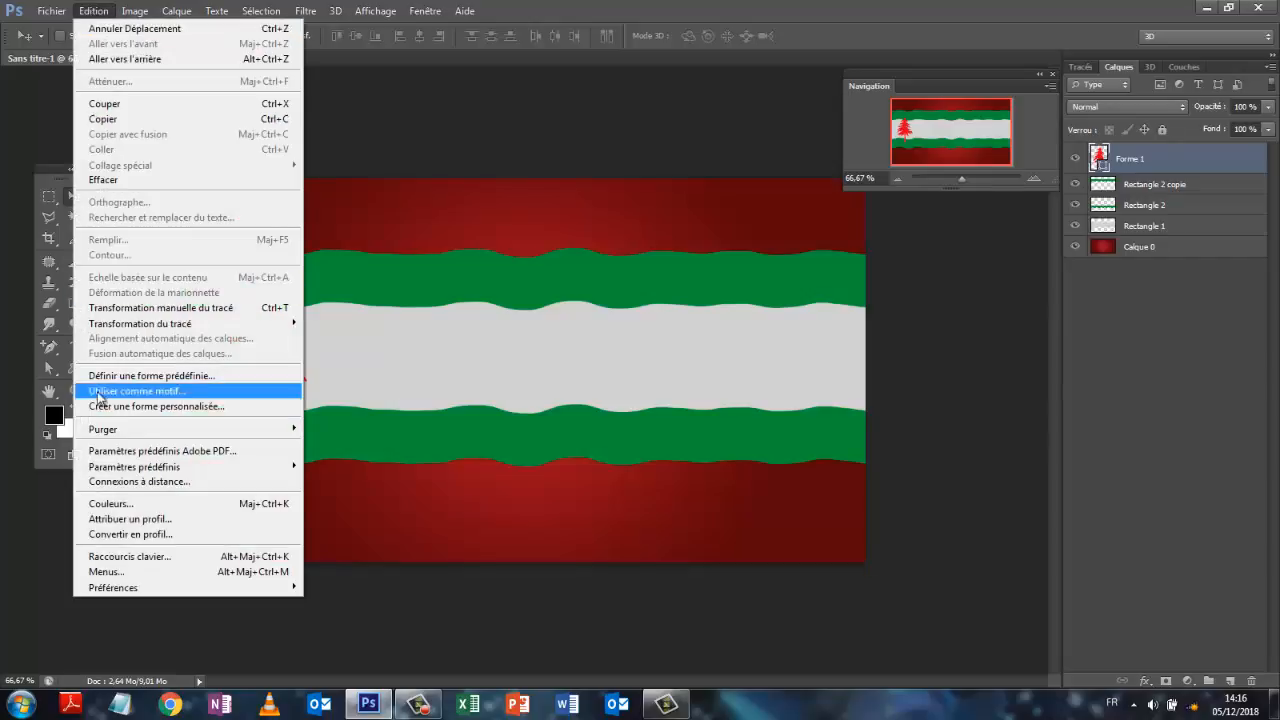
click(140, 301)
drag(310, 287, 264, 342)
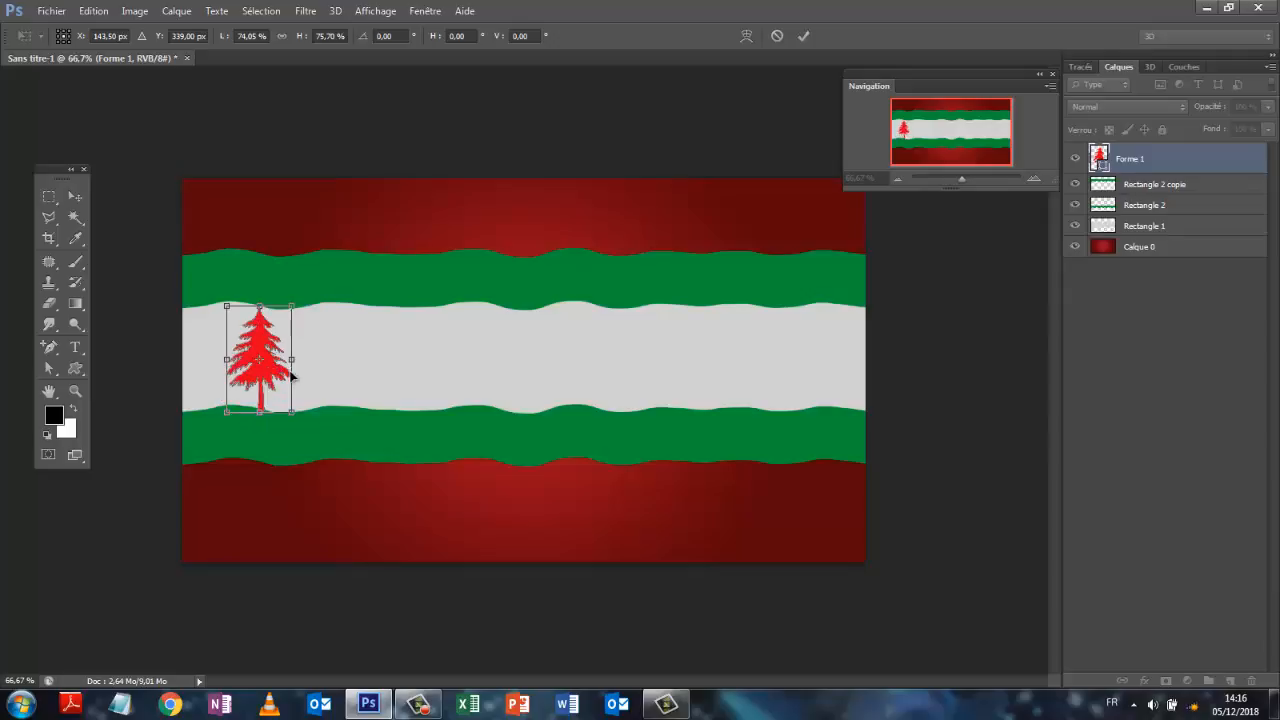
click(803, 38)
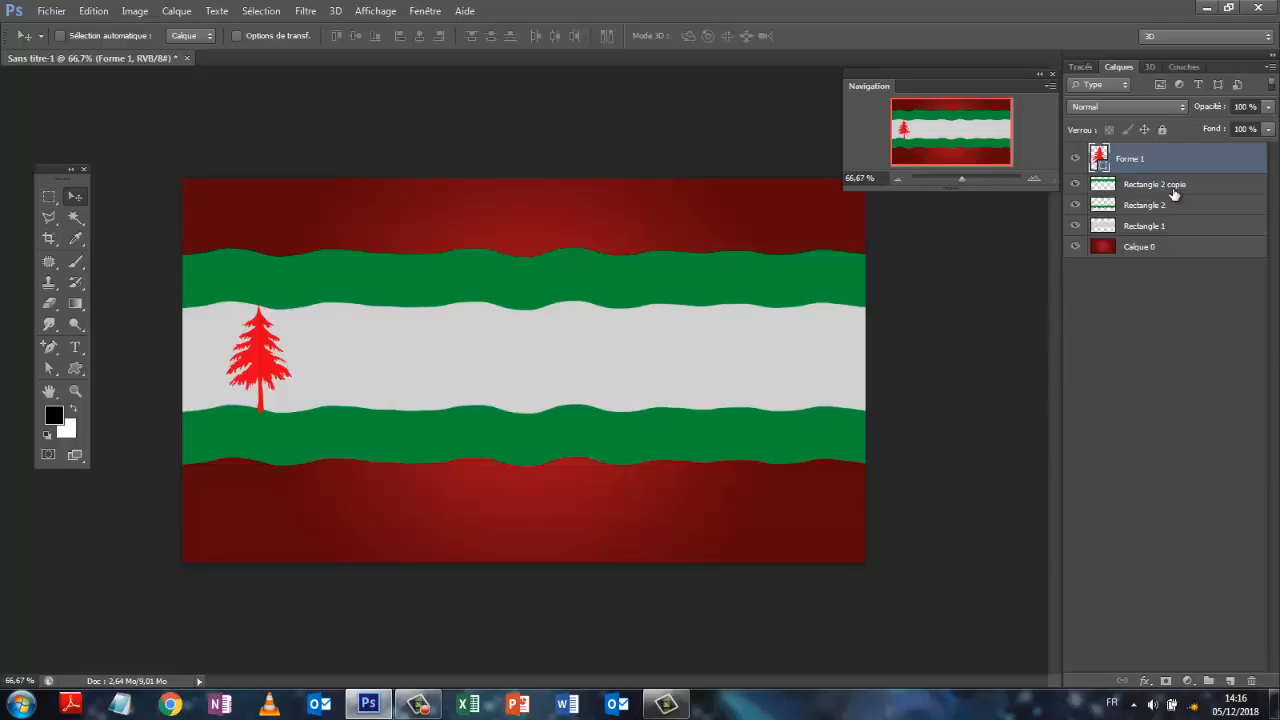
Duplicate the tree three times, placing one copy beside the original and two near the right end of the grey band.
key(ctrl+j)
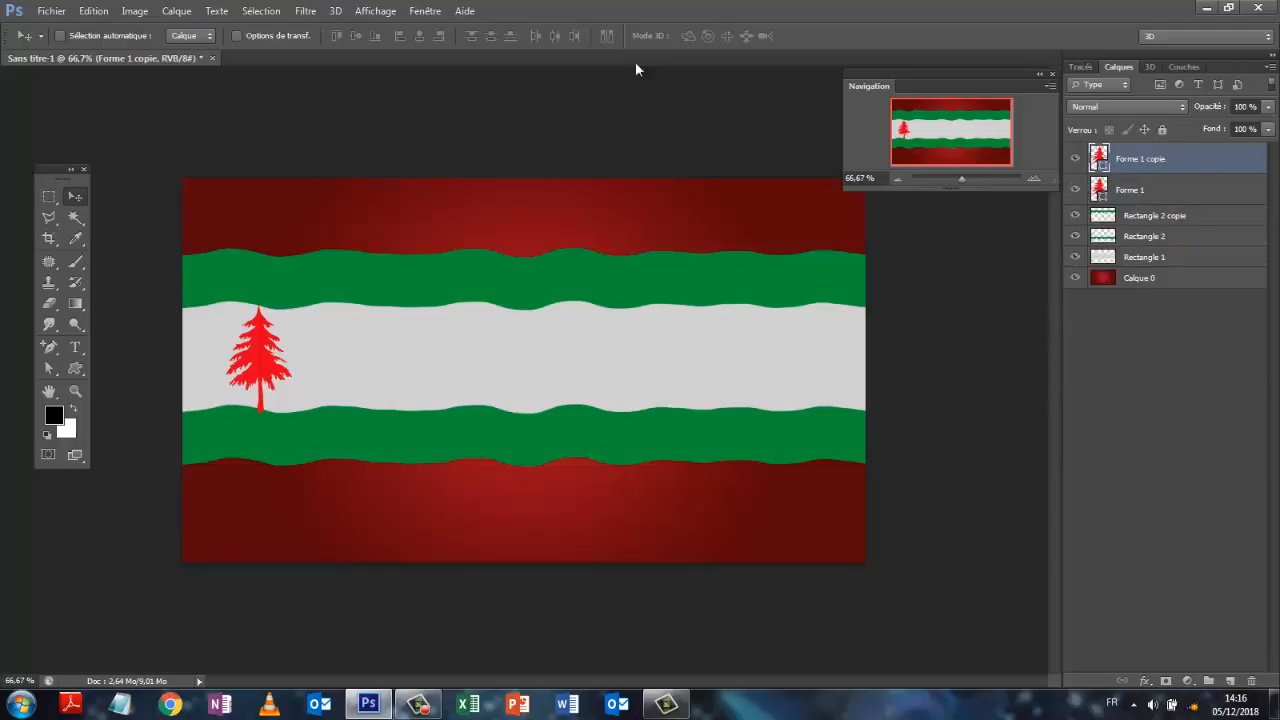
drag(275, 340, 351, 346)
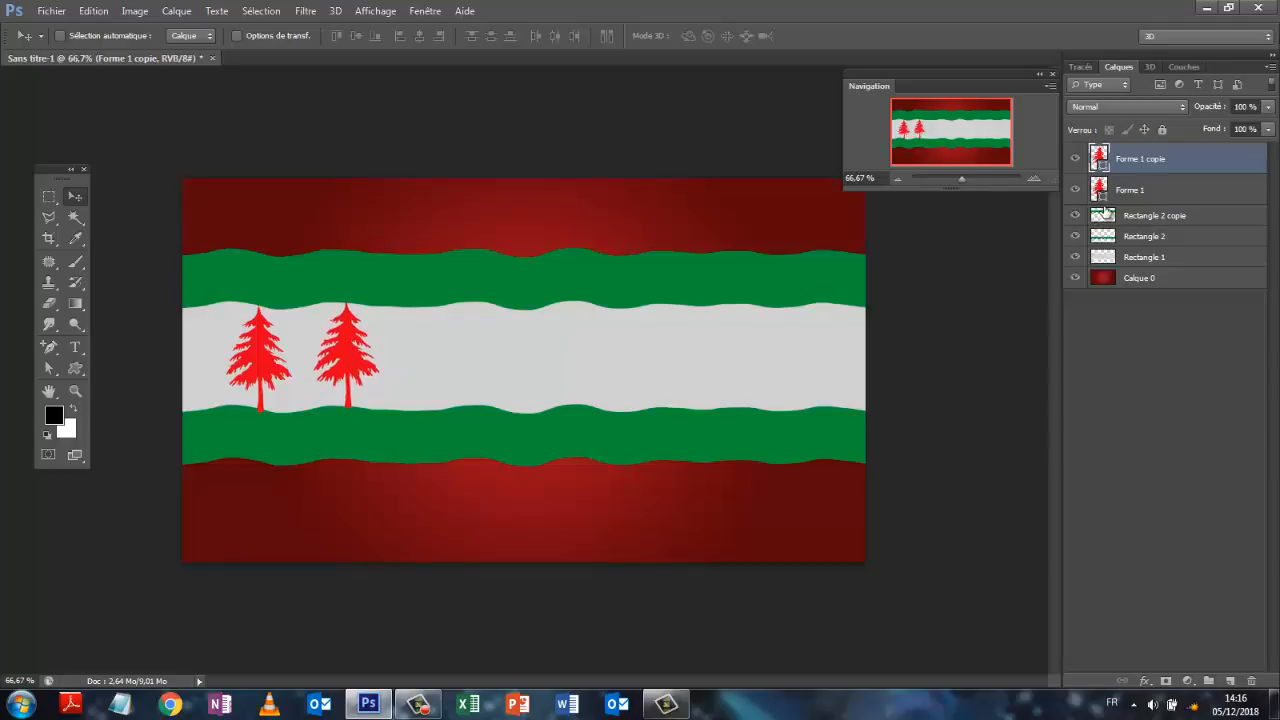
key(ctrl+j)
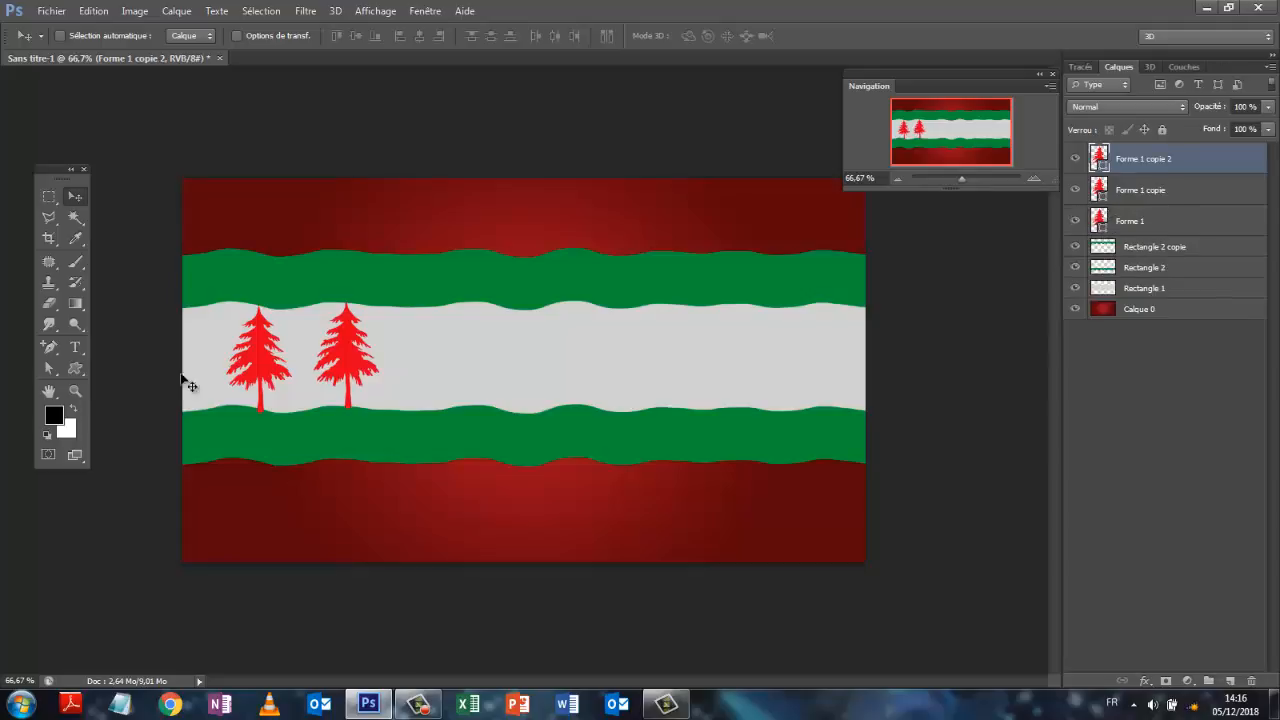
drag(341, 357, 775, 360)
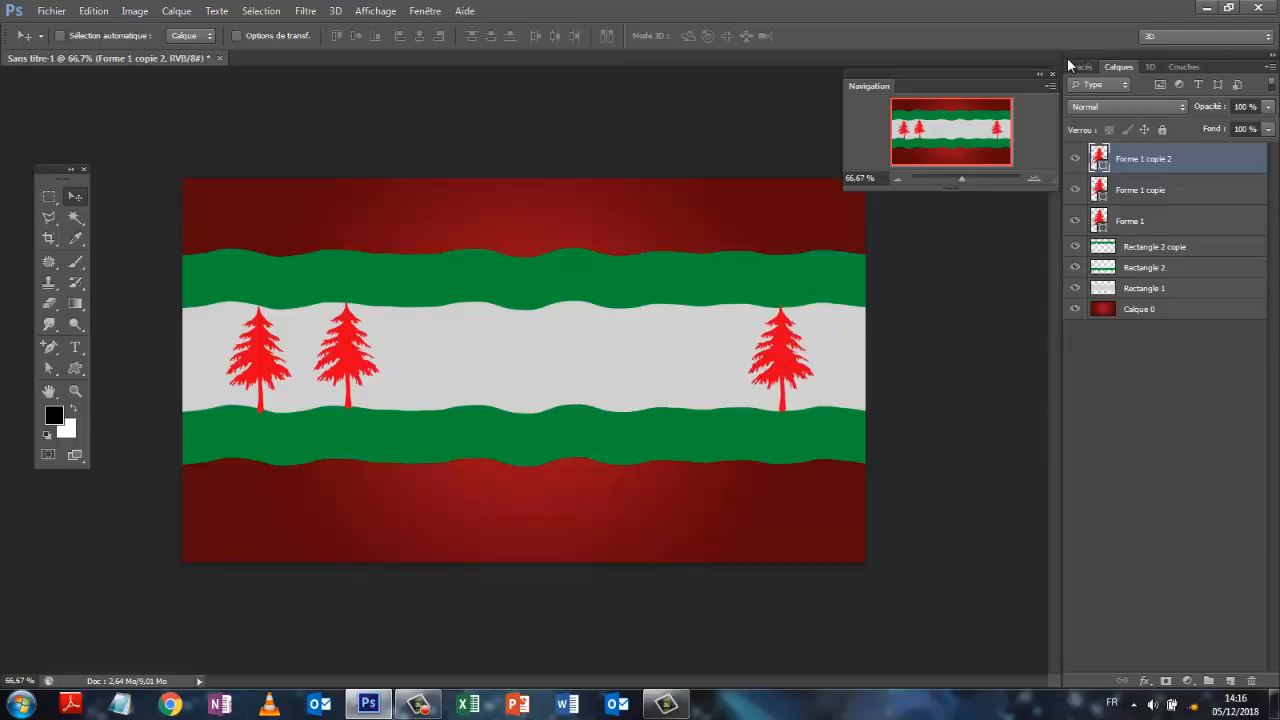
key(ctrl+j)
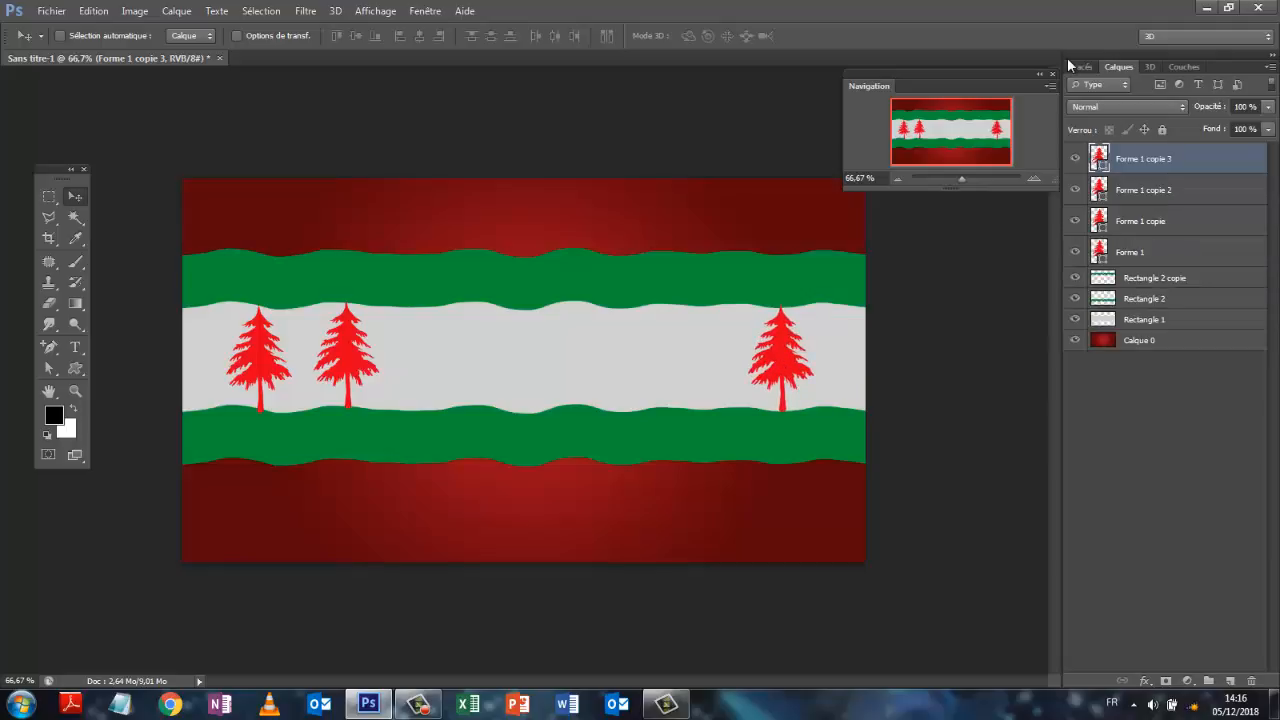
drag(778, 350, 690, 348)
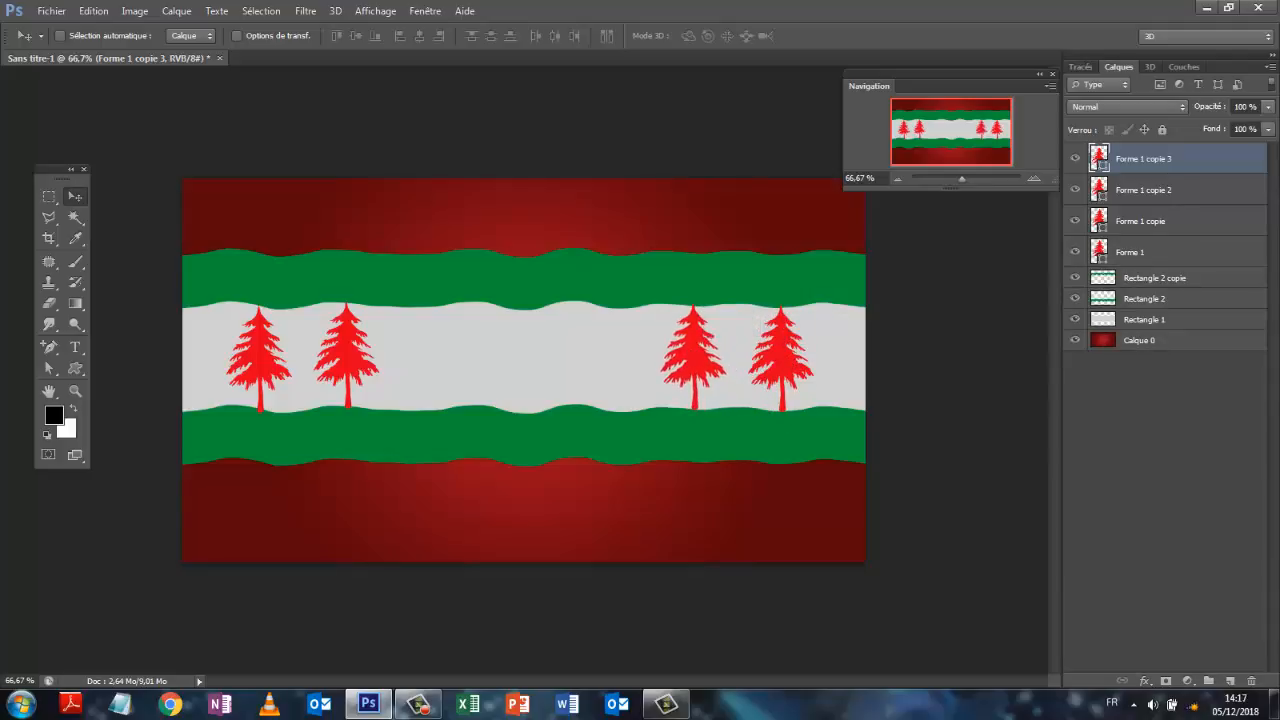
Open the reindeer image reno-2163391_960_720.png from the crochet folder.
click(46, 16)
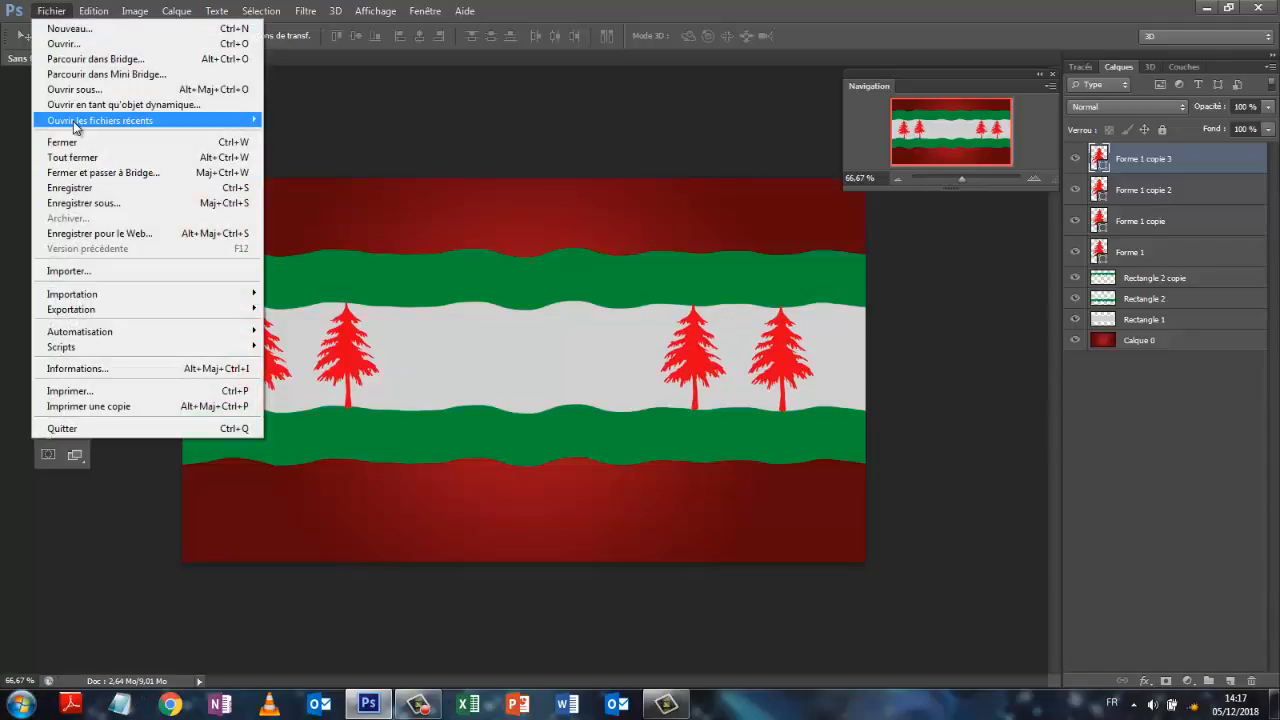
mouse_move(73, 127)
click(74, 45)
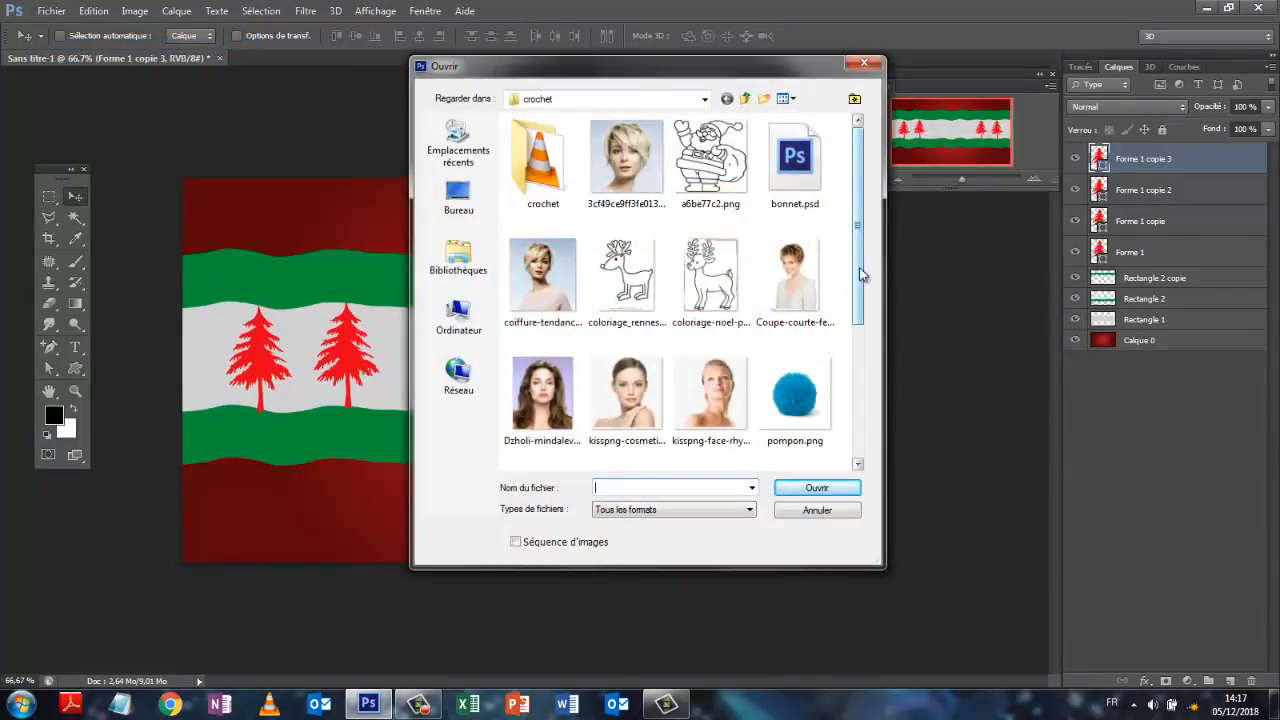
scroll(856, 310, down, 2)
click(548, 380)
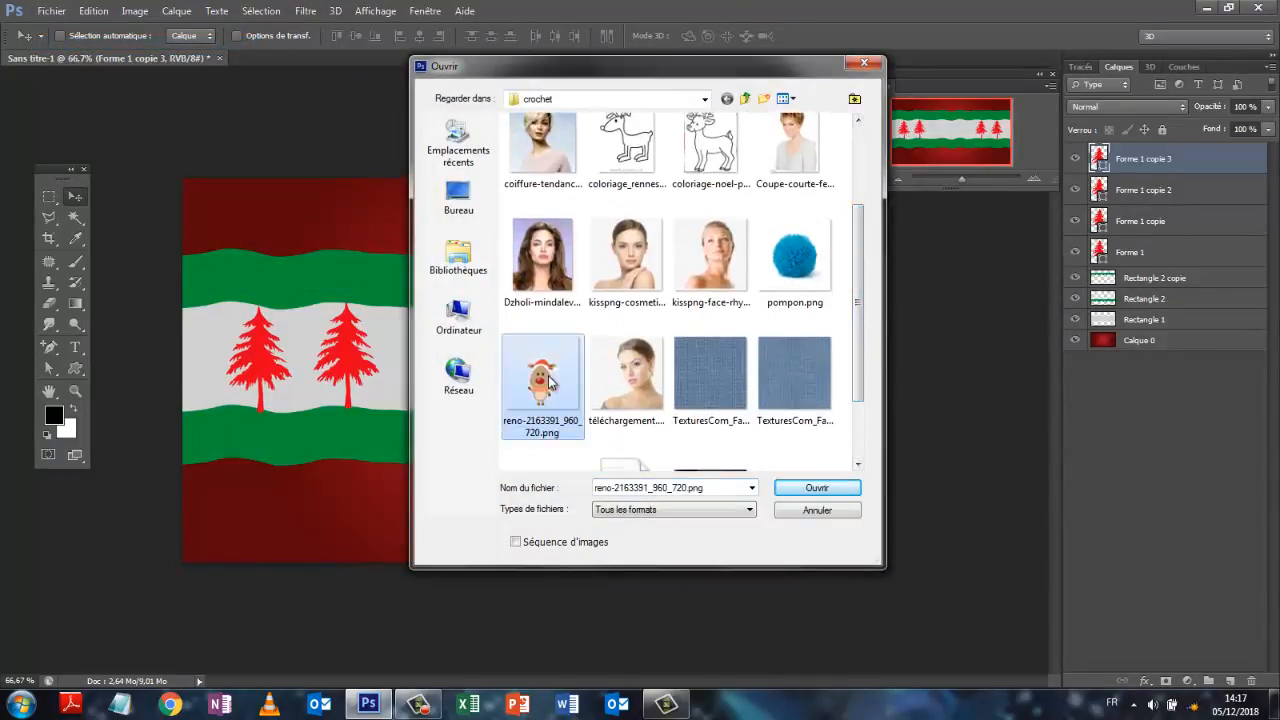
click(816, 489)
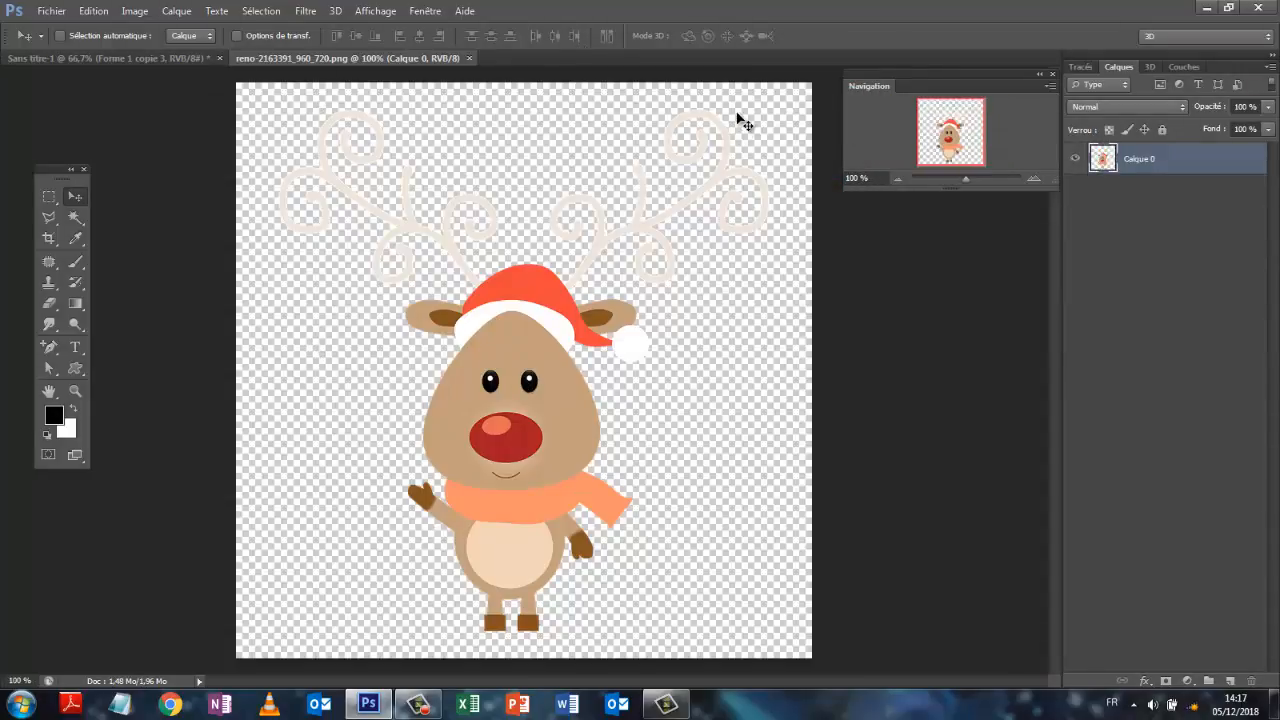
Duplicate the reindeer layer into the Sans titre-1 document and move it to the centre of the canvas between the trees.
right_click(1128, 166)
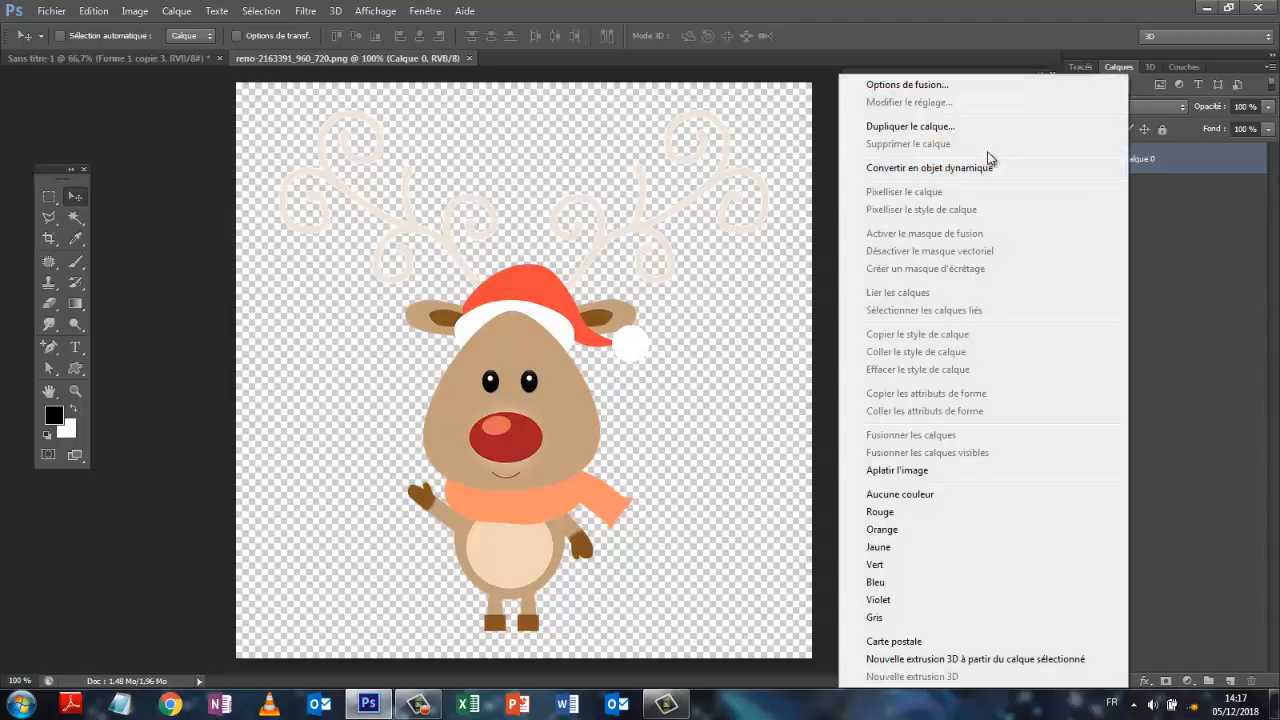
click(887, 128)
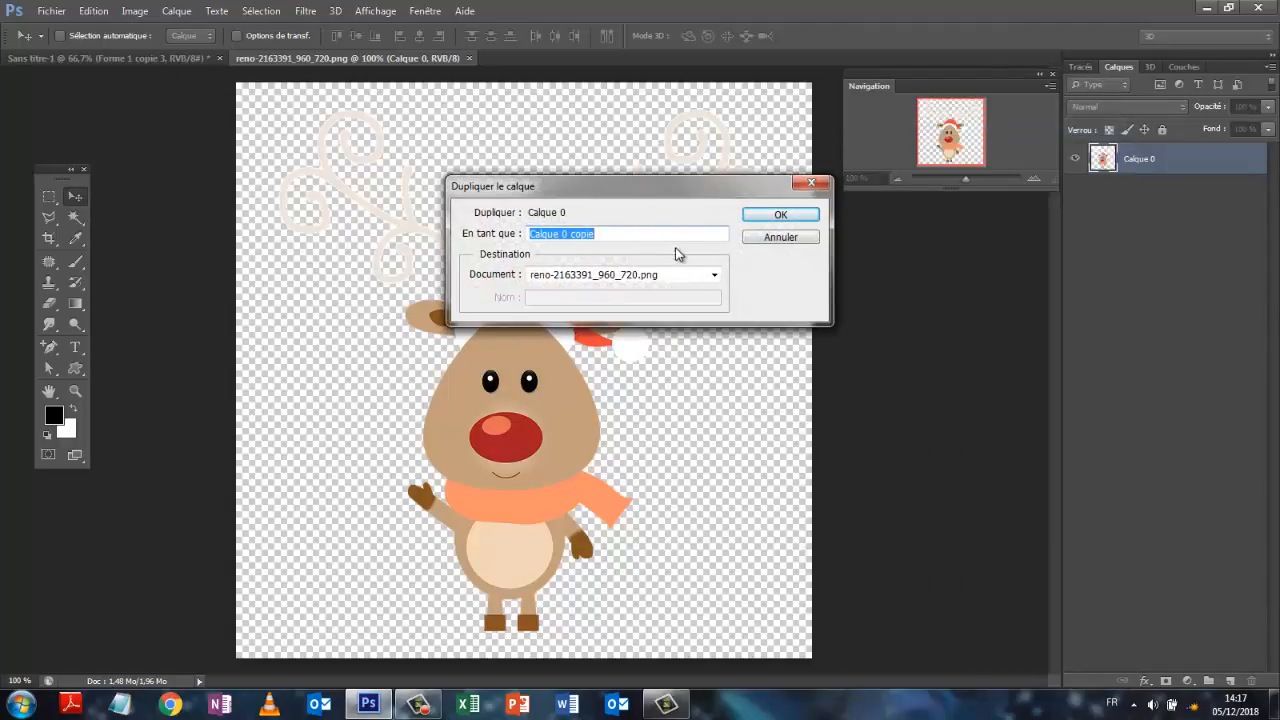
click(714, 276)
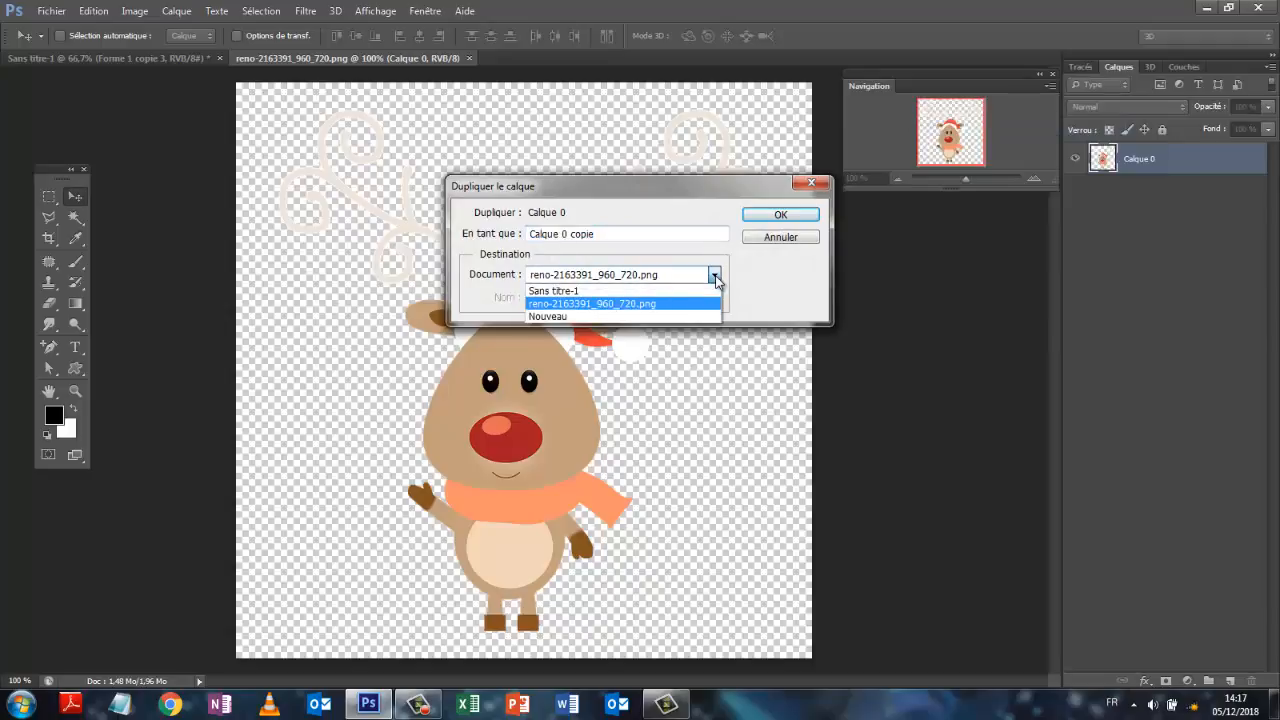
click(620, 290)
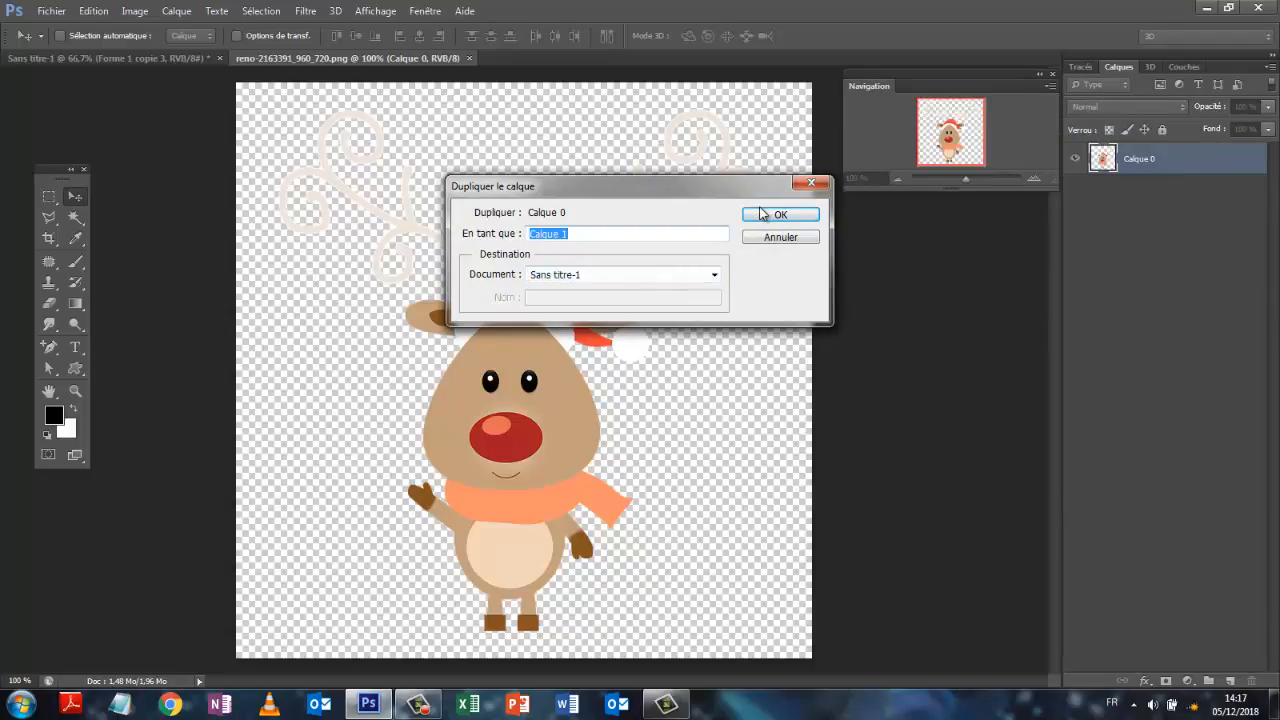
click(765, 214)
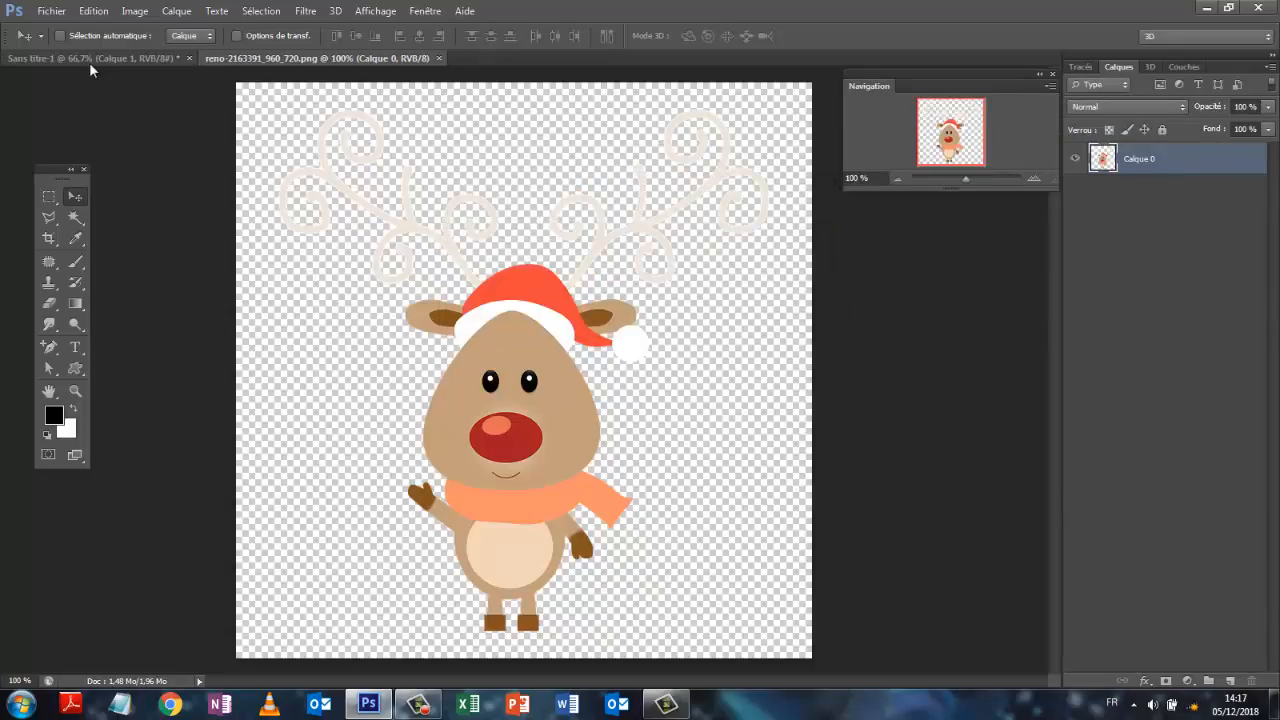
click(89, 60)
drag(404, 388, 550, 375)
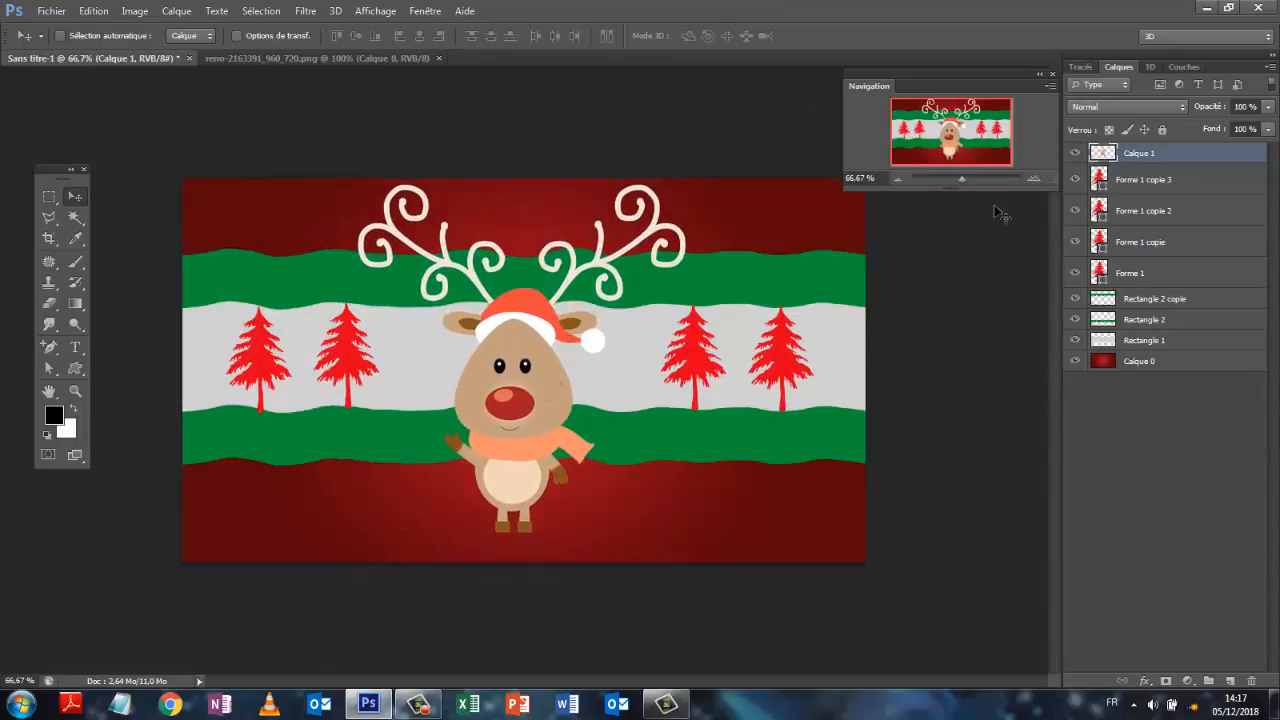
Scale the reindeer proportionally to 80% in width and height and shift it slightly down and left, between the two pairs of trees.
click(94, 11)
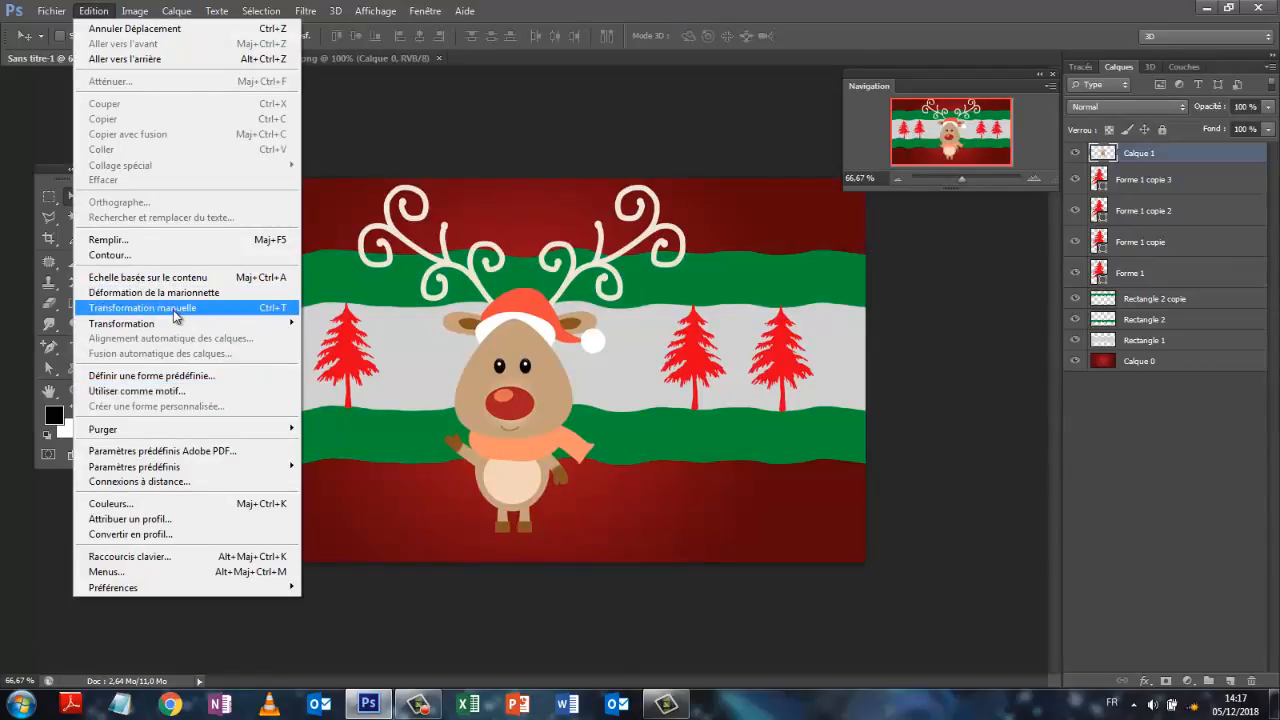
mouse_move(250, 323)
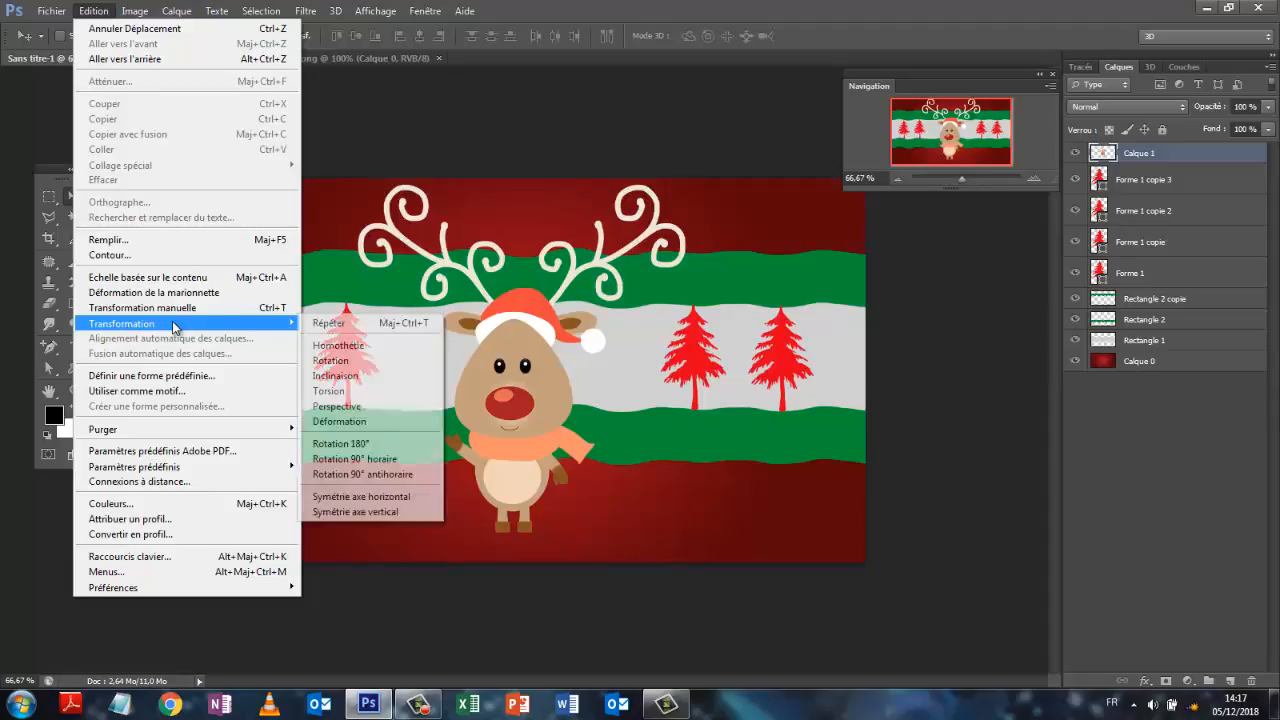
click(312, 346)
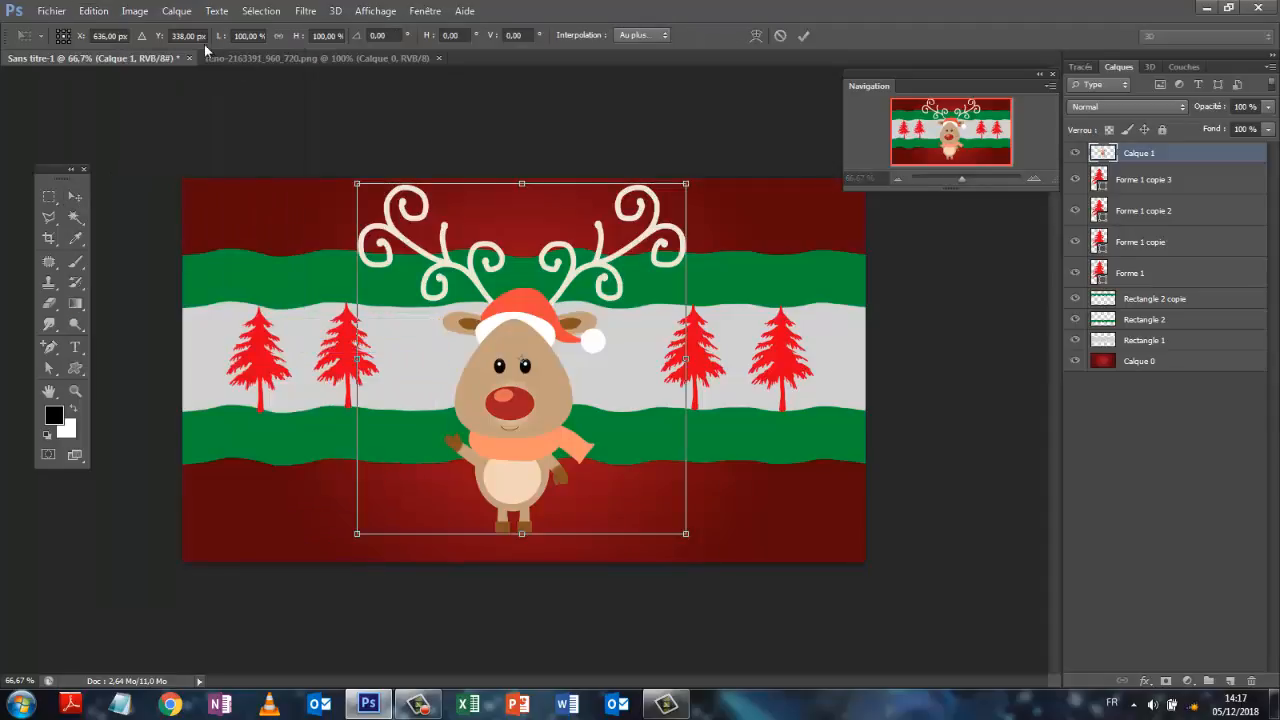
click(247, 36)
text(3000)
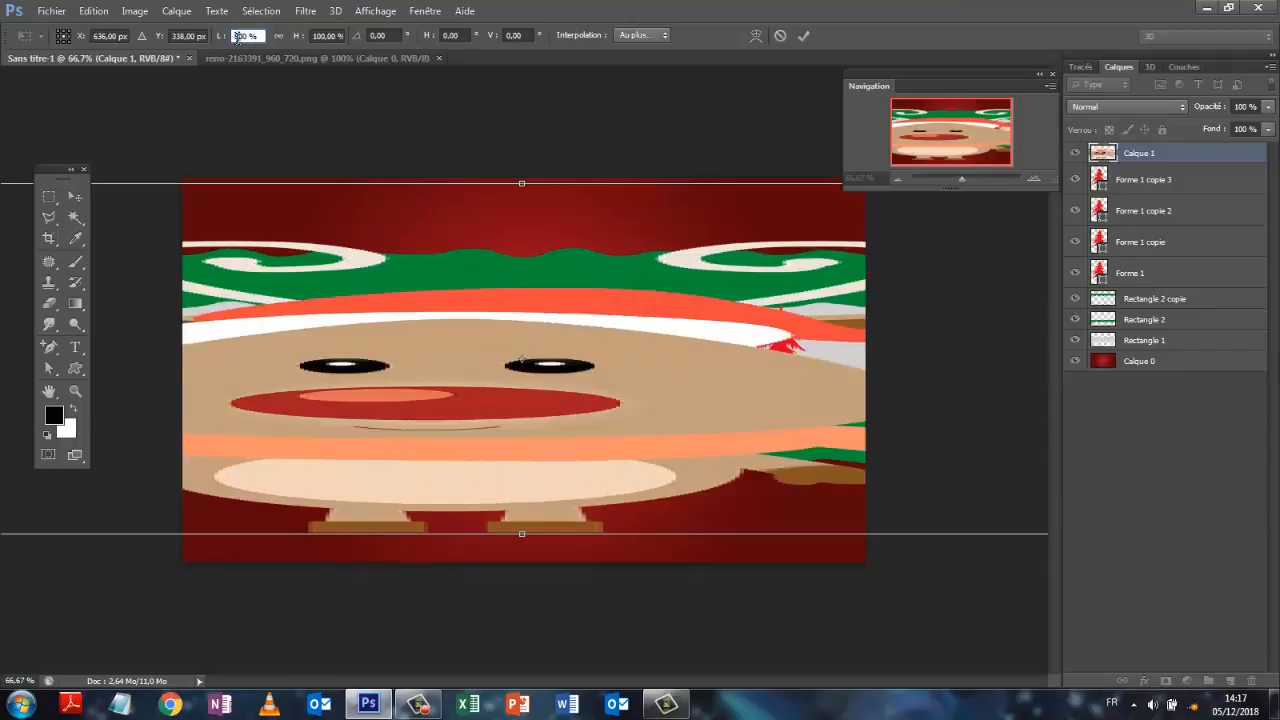
key(BackSpace)
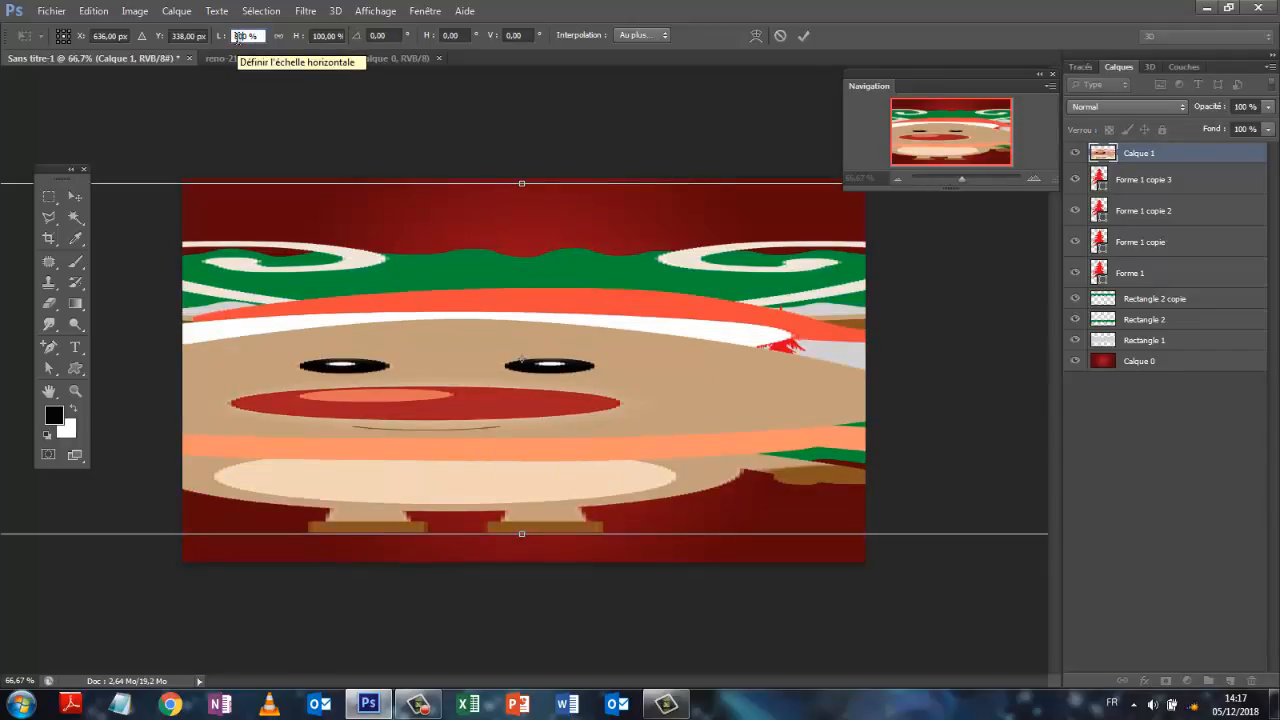
key(BackSpace)
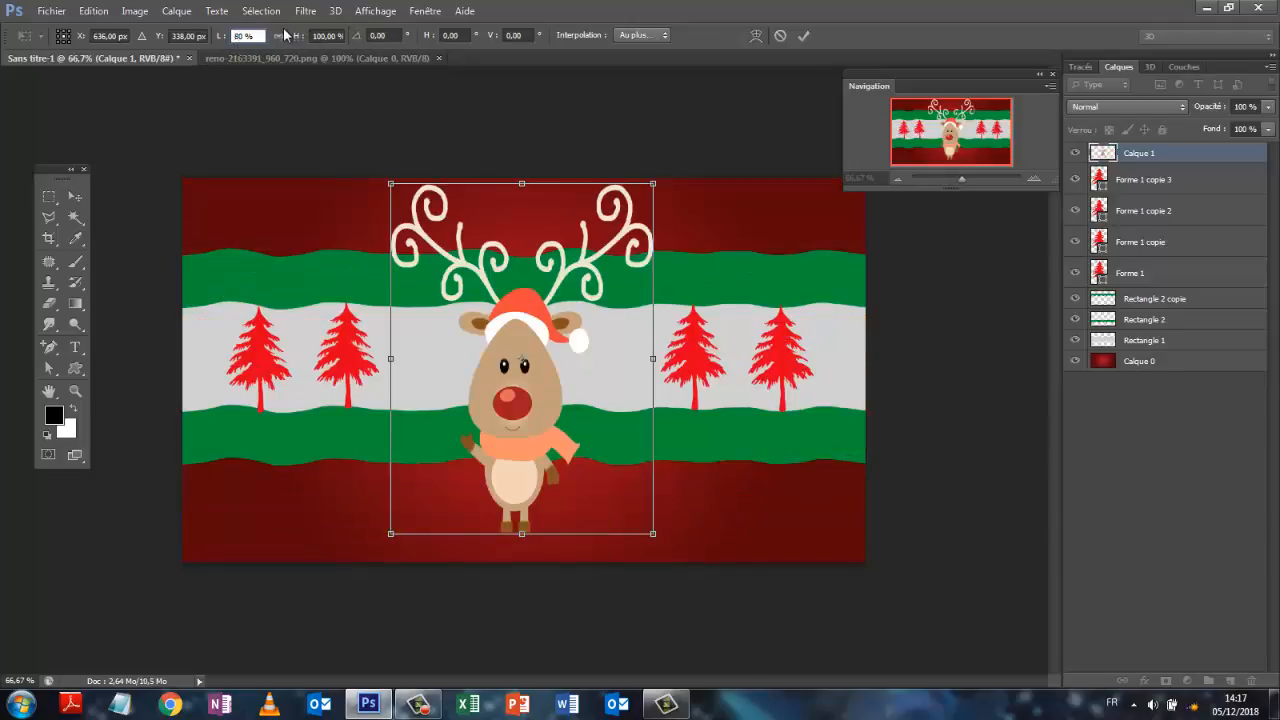
click(280, 37)
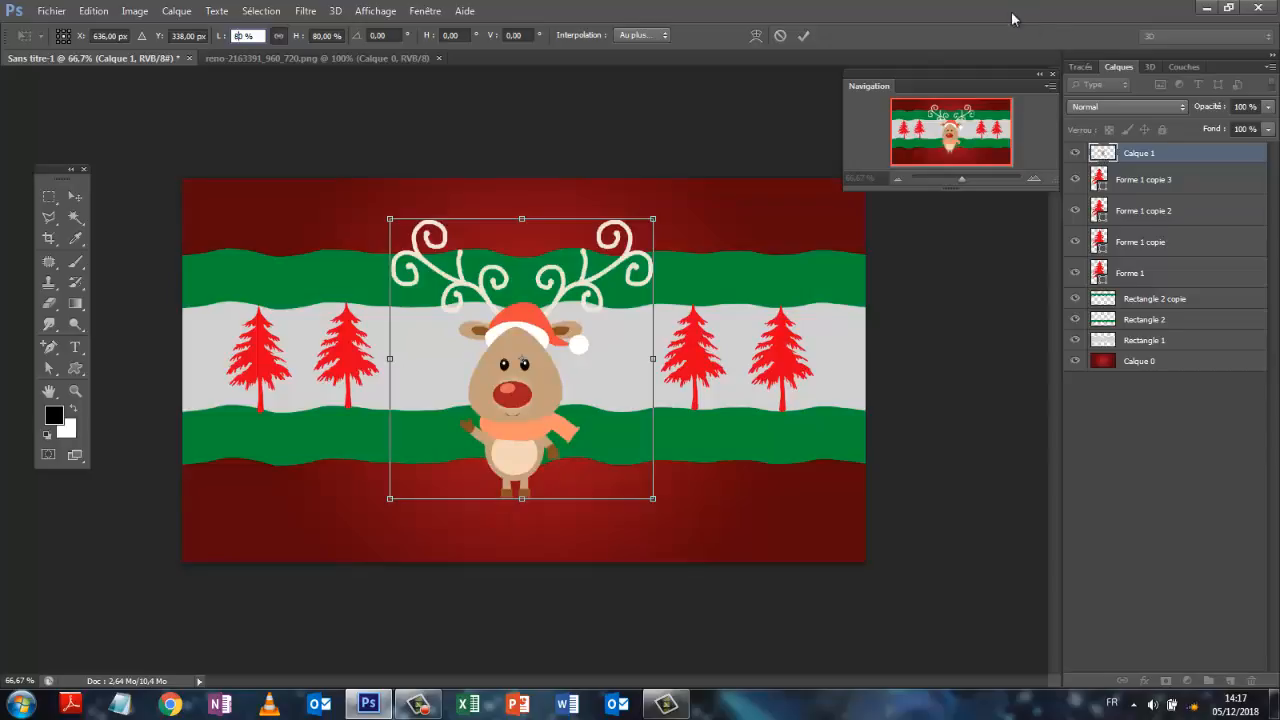
click(803, 35)
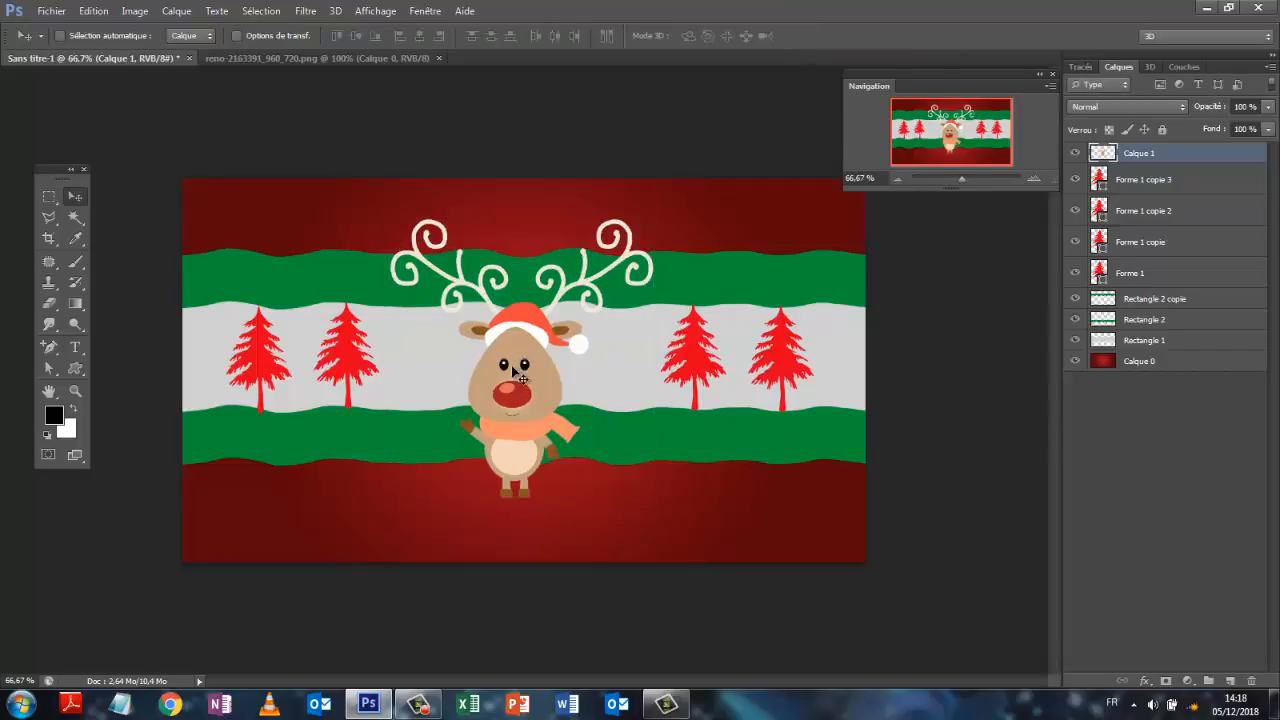
drag(519, 372, 507, 377)
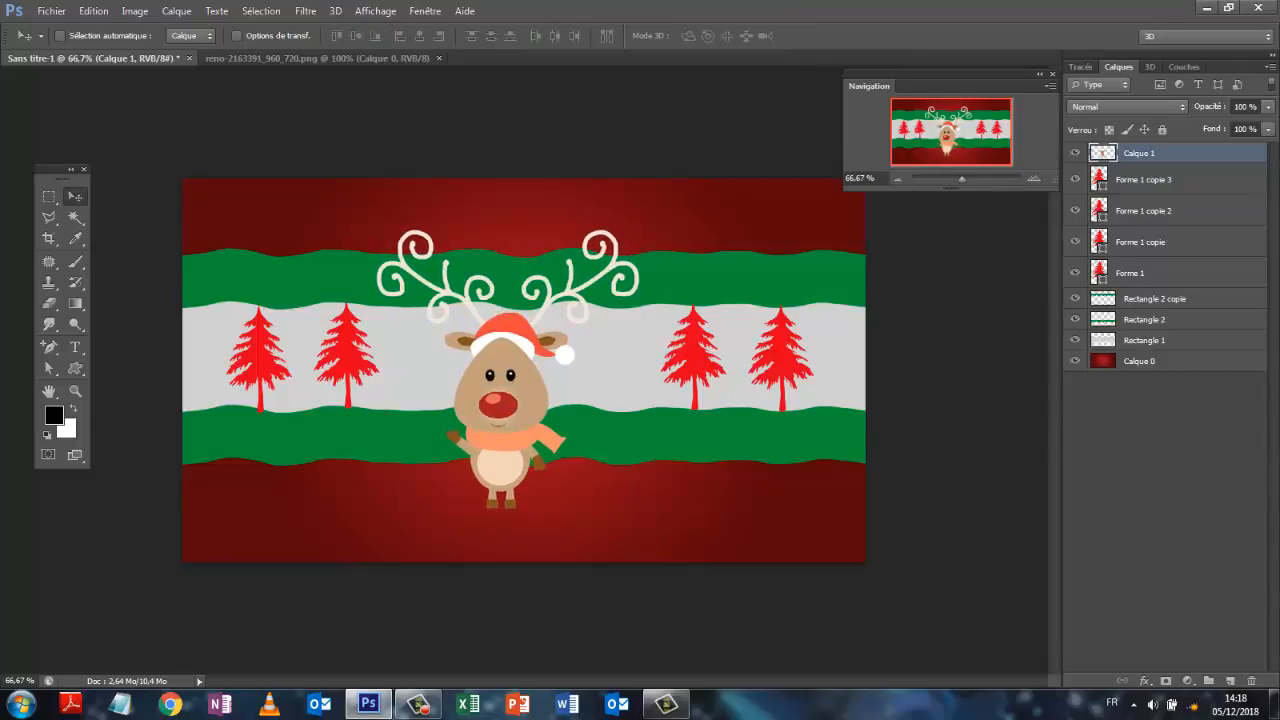
click(1160, 420)
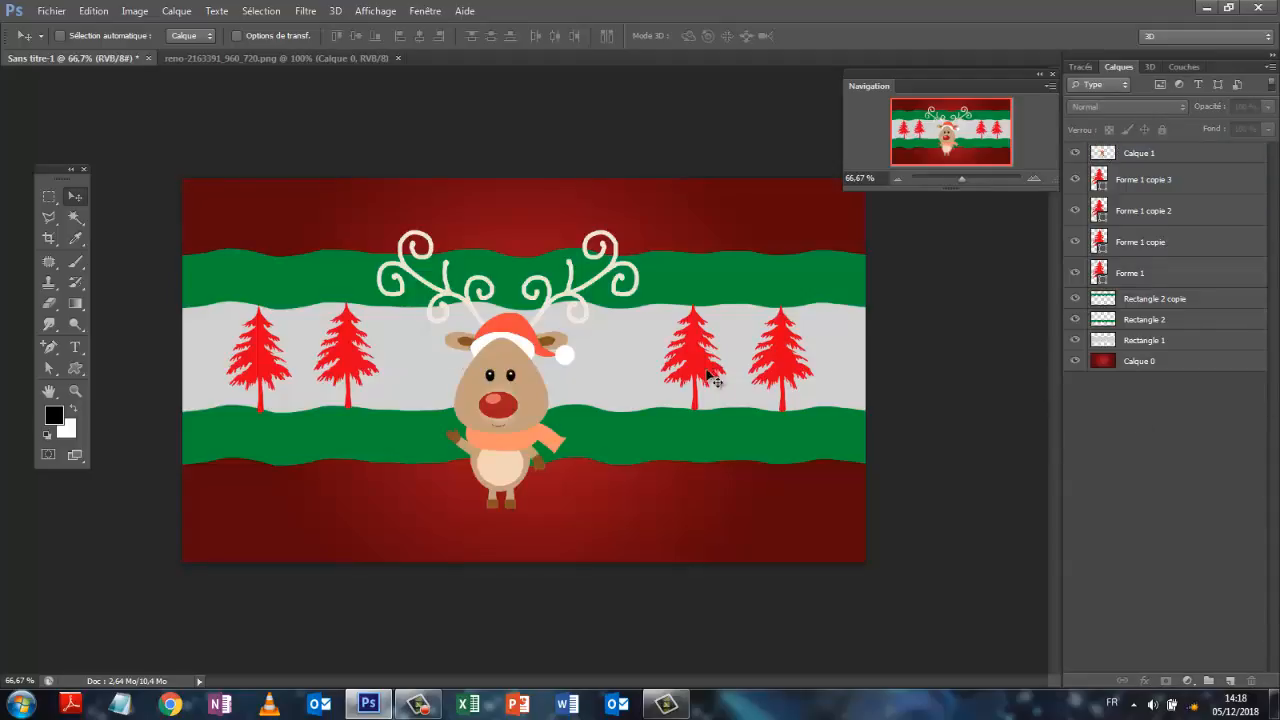
Activate the Horizontal Type tool and set the foreground colour to light grey #bdbbbb.
click(75, 347)
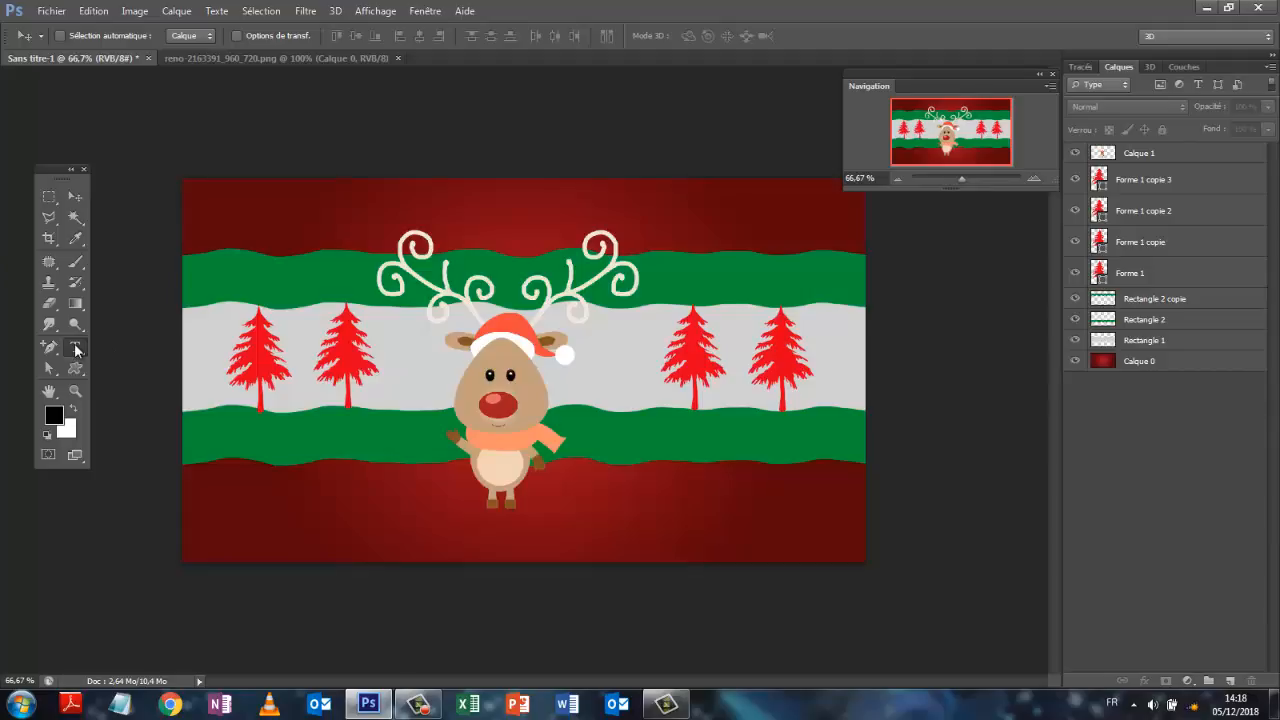
click(56, 412)
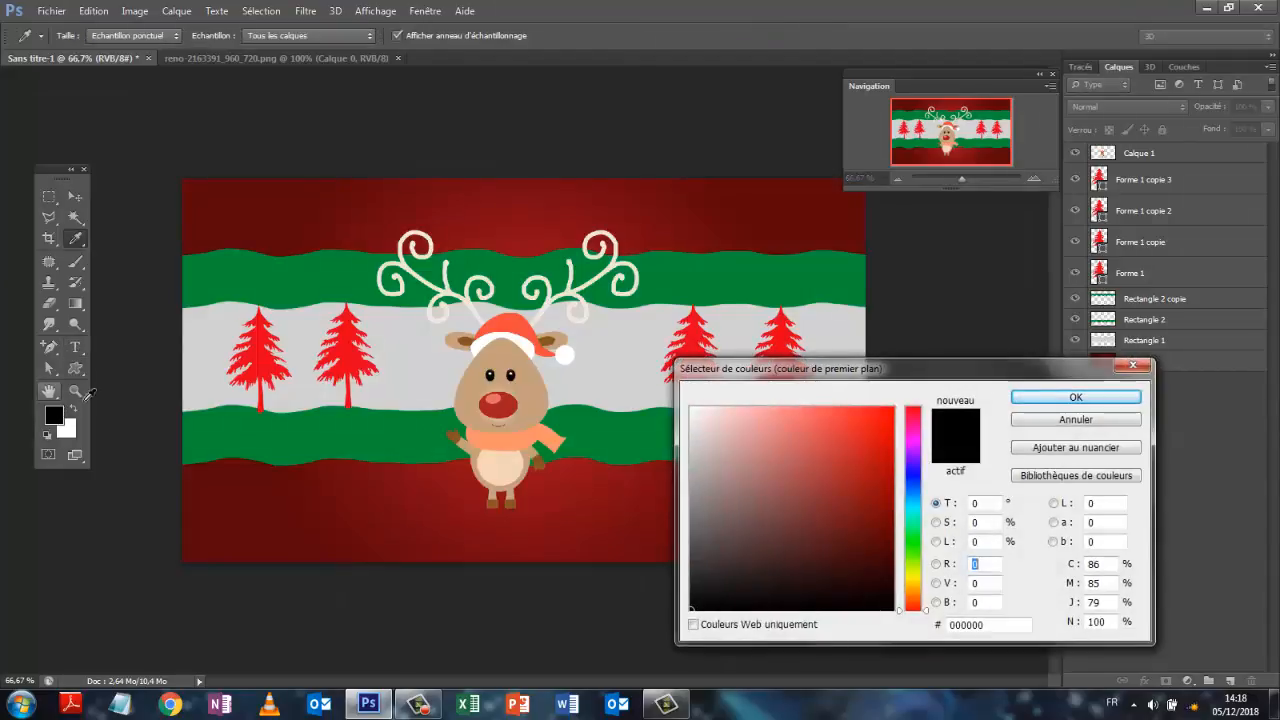
click(692, 459)
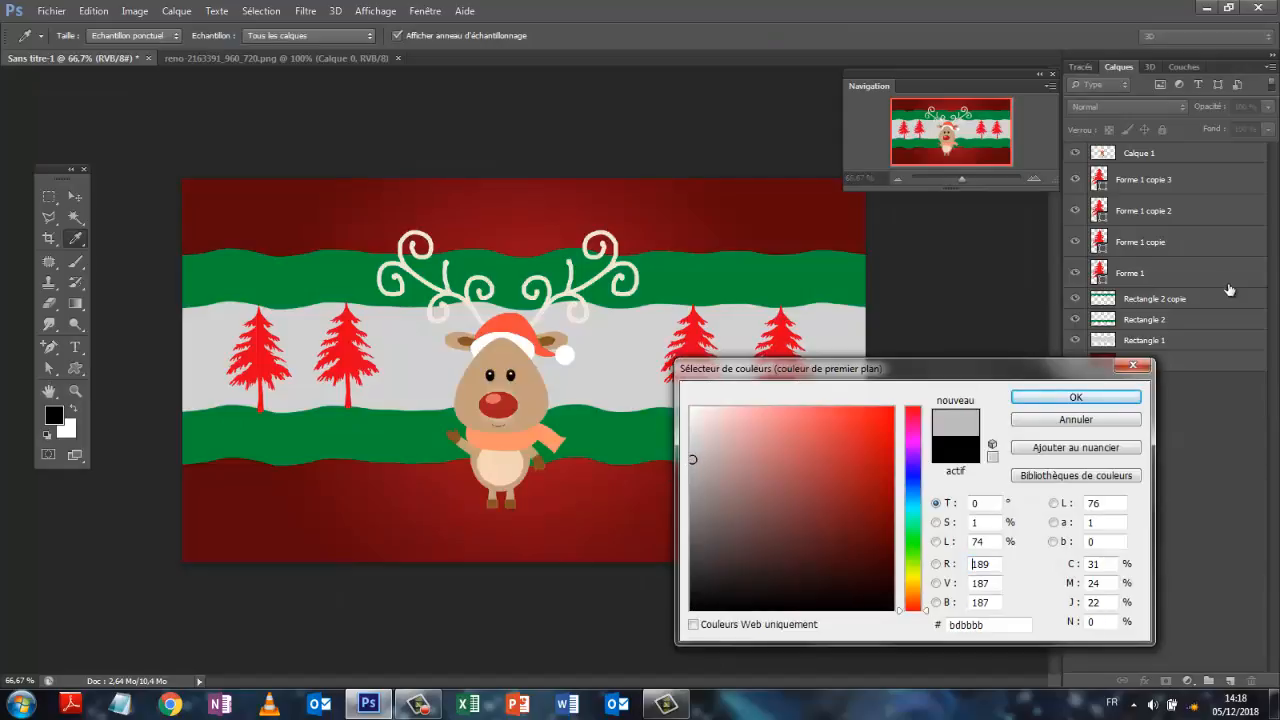
click(1103, 398)
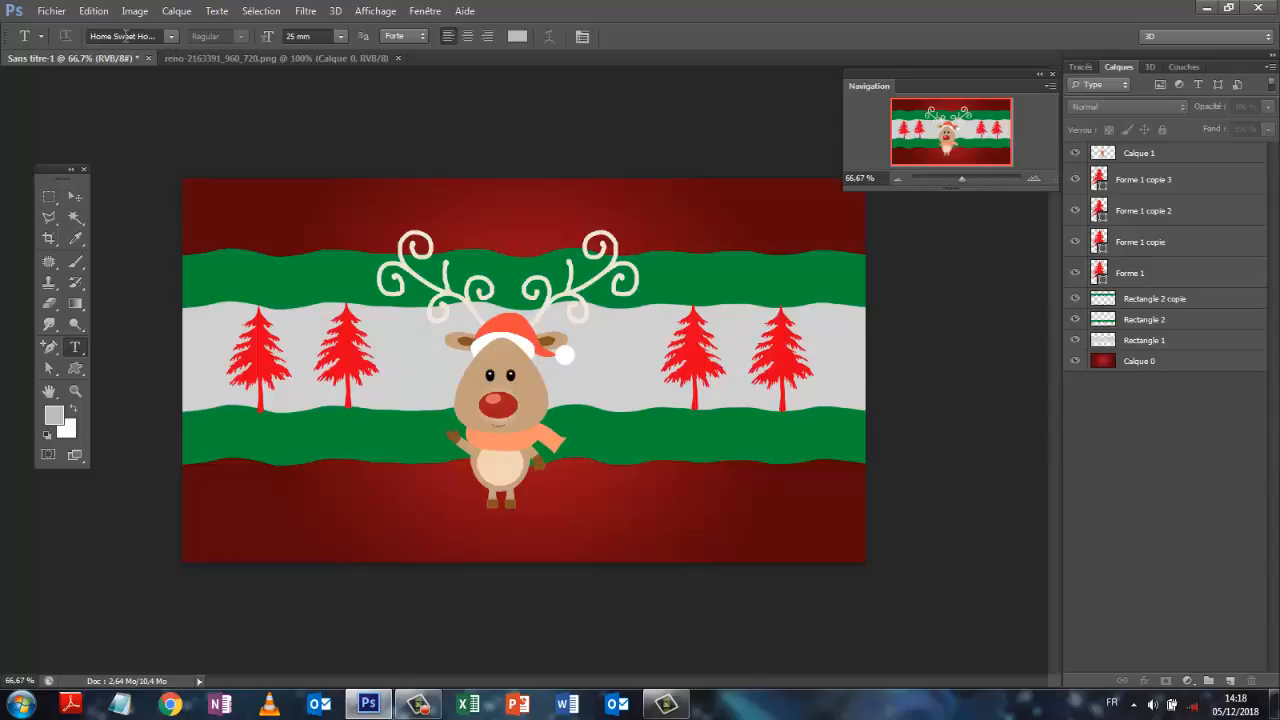
Add the text "JOYEUX NOEL" in the 25 mm Home Sweet Home font and move it down onto the red strip above the upper green band.
click(321, 213)
text(J)
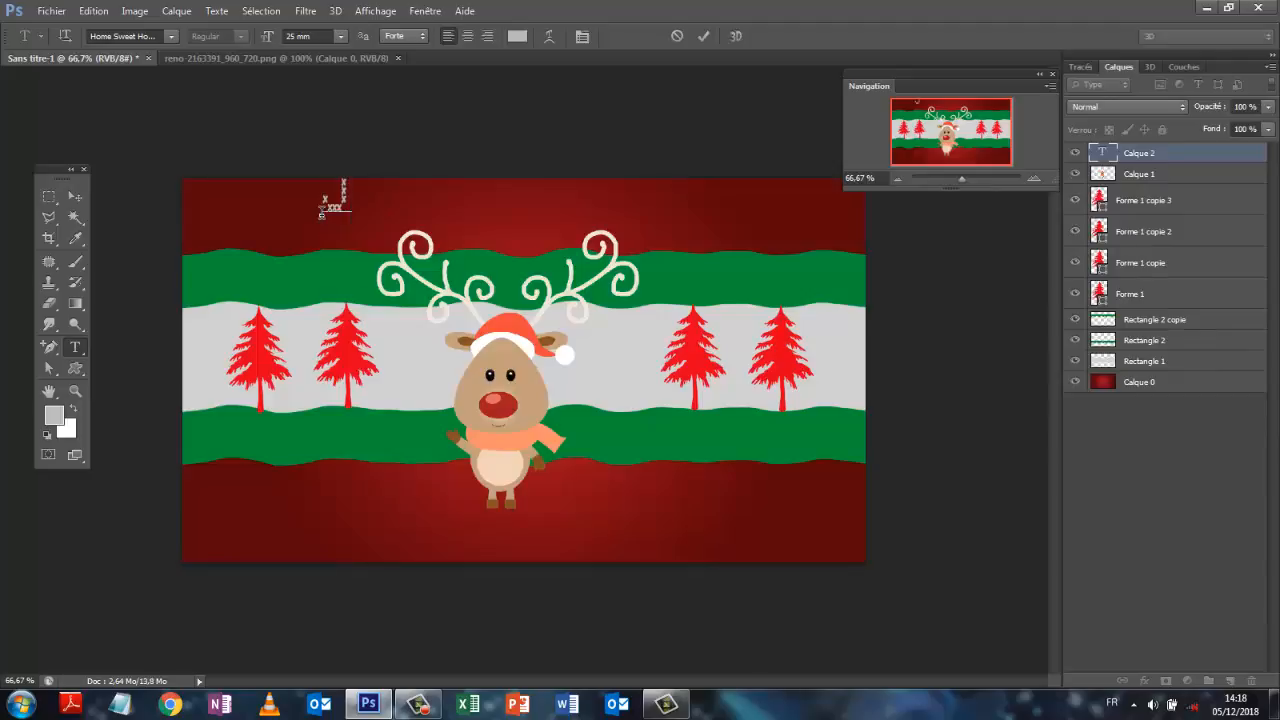
text(OYEUX)
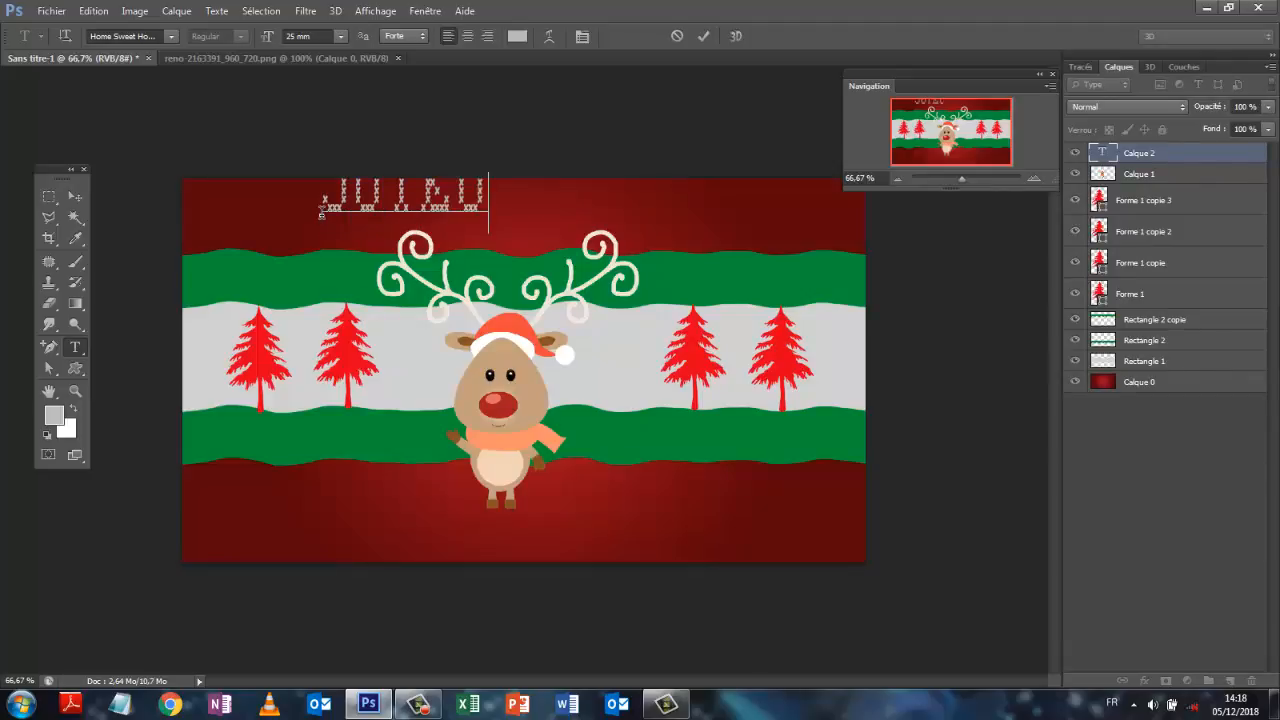
text( NOE)
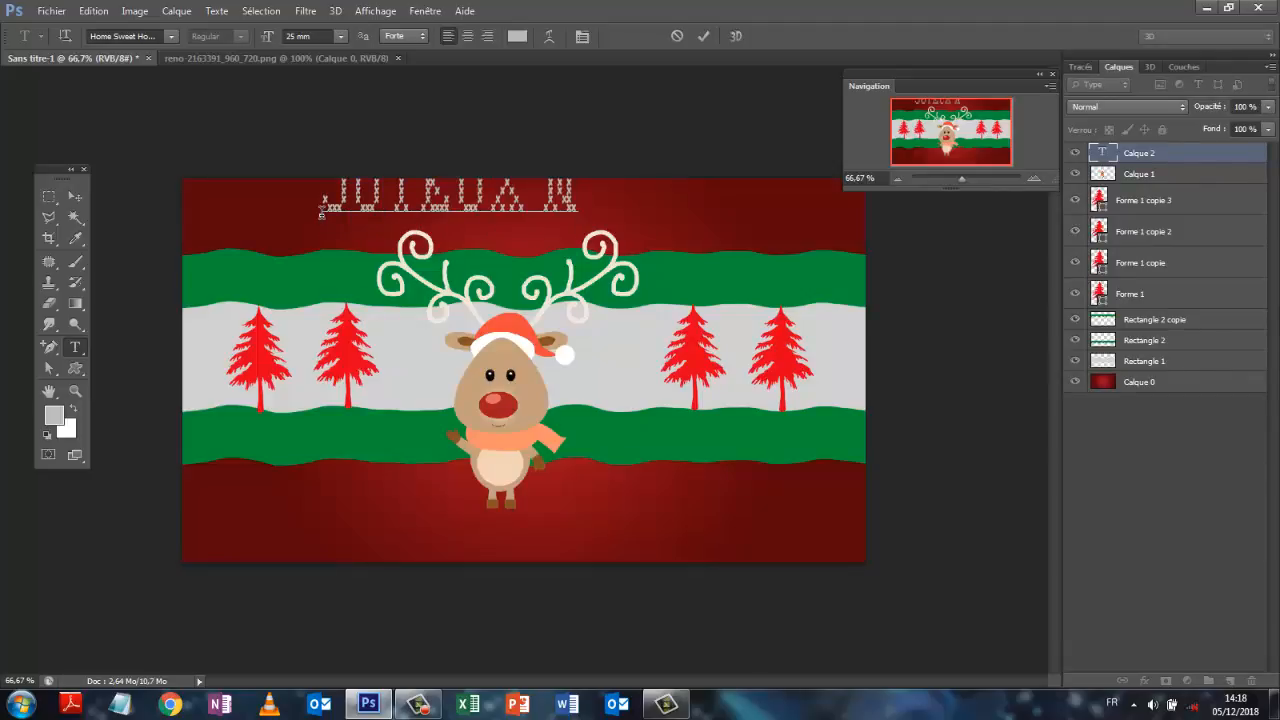
text(L)
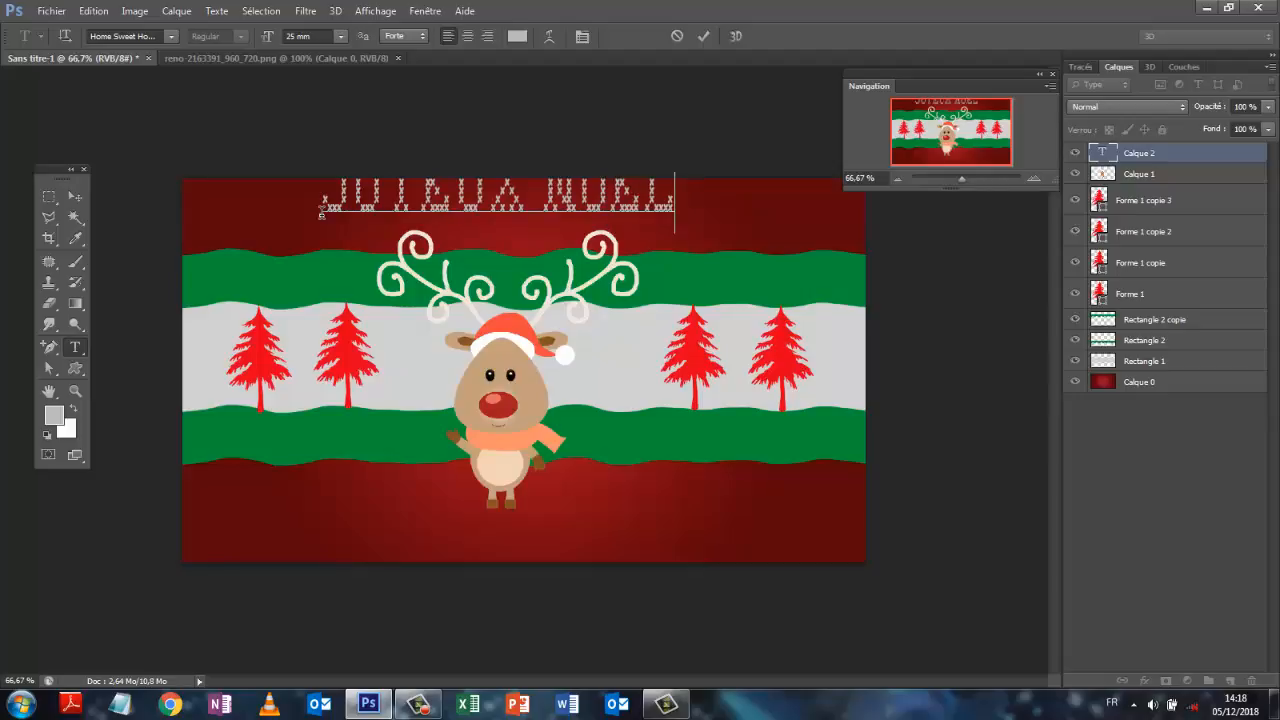
click(704, 37)
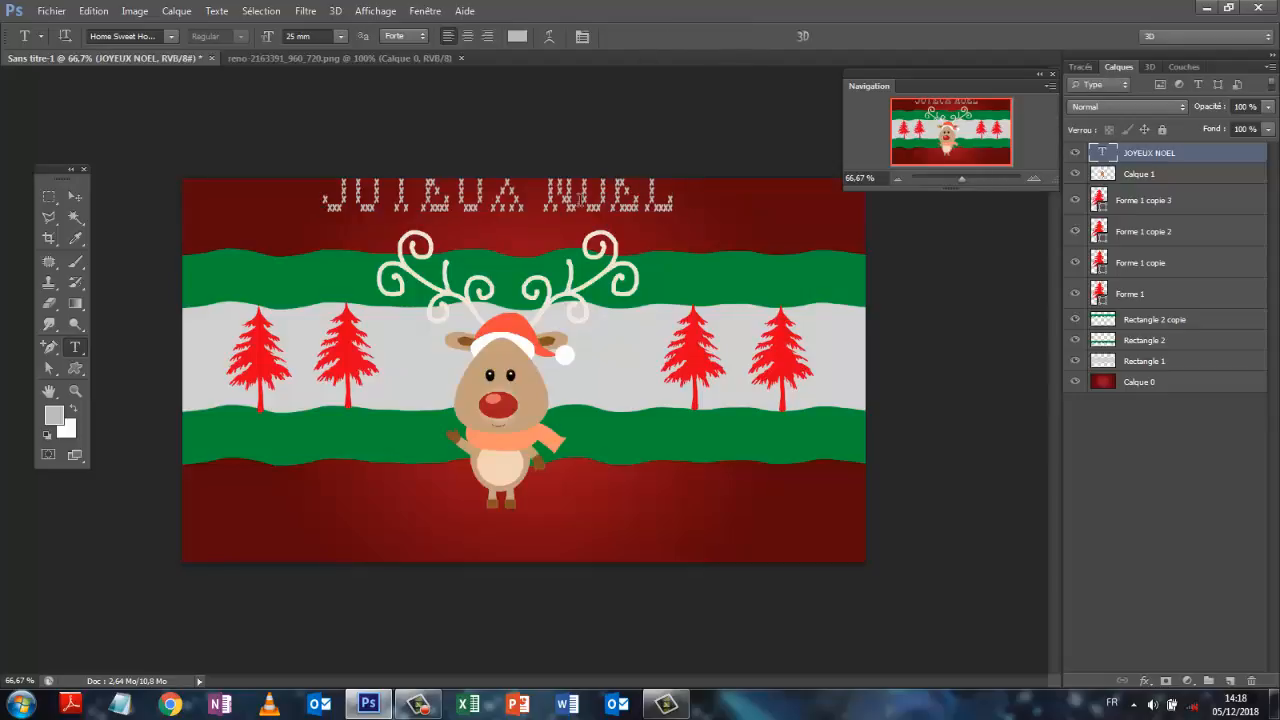
click(77, 195)
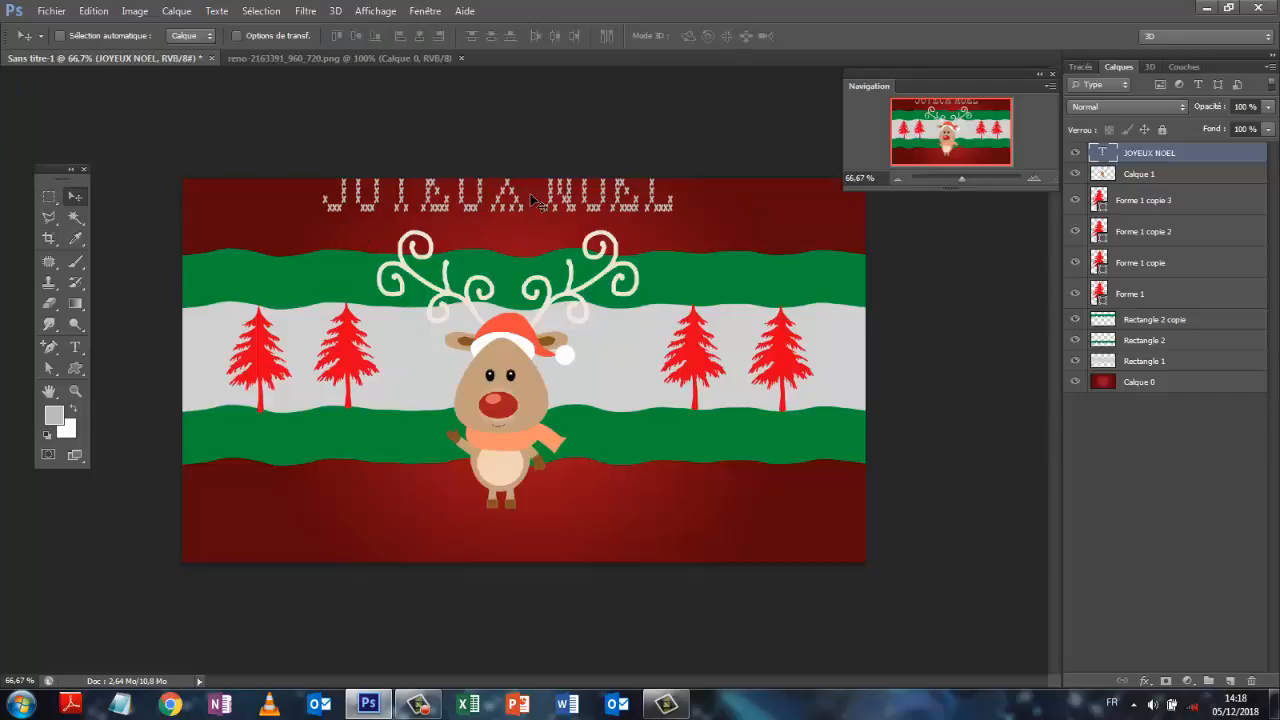
drag(520, 212, 520, 241)
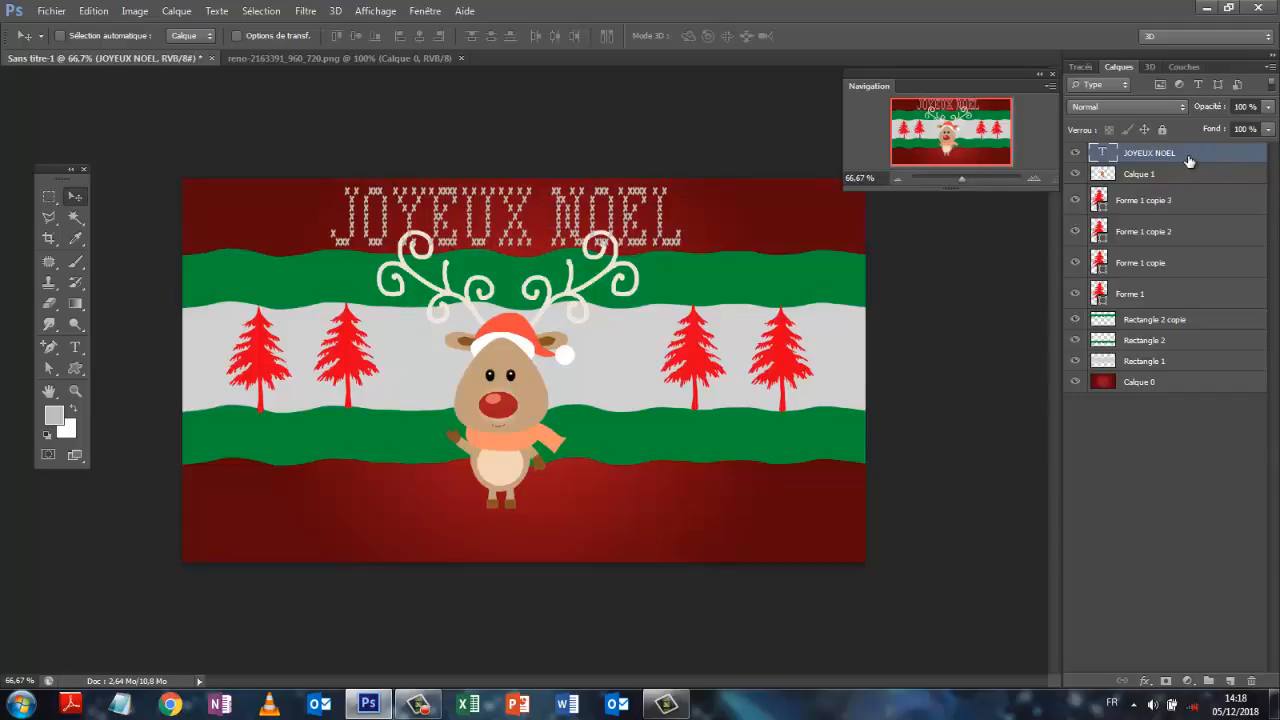
Put the JOYEUX NOEL text, the reindeer and the four tree layers into a new layer group and collapse it.
shift+click(1179, 301)
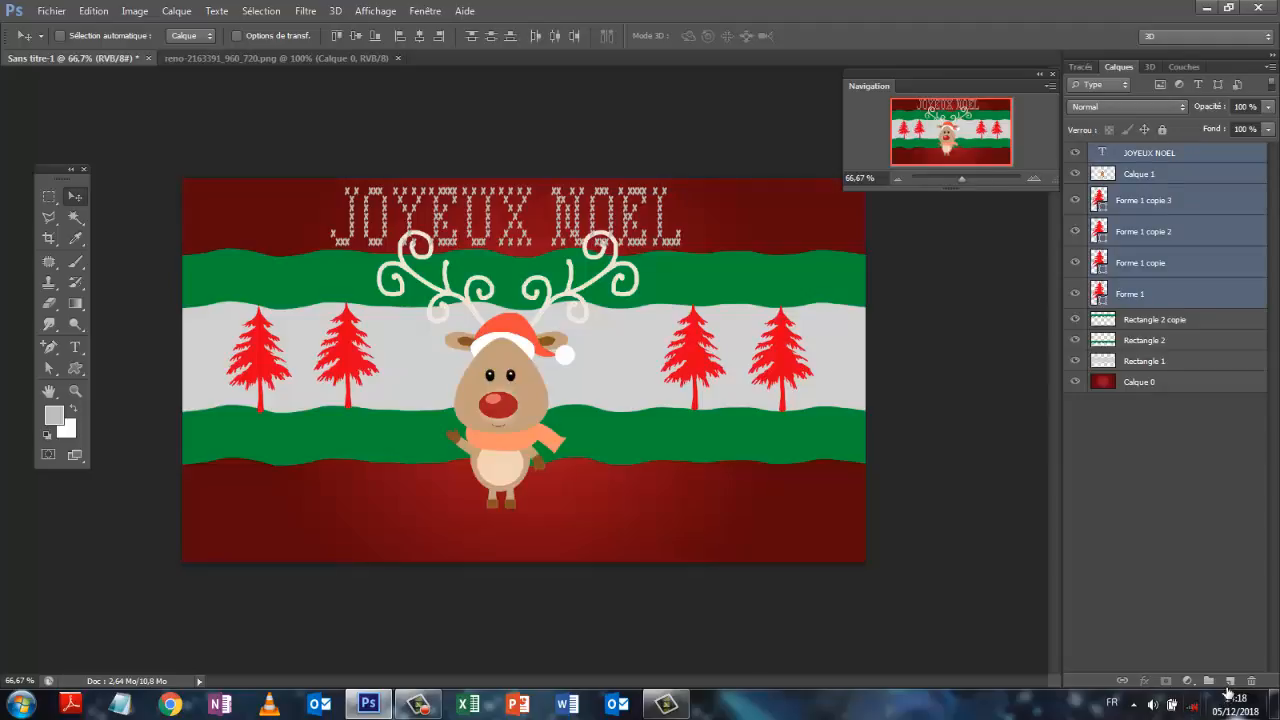
click(1208, 681)
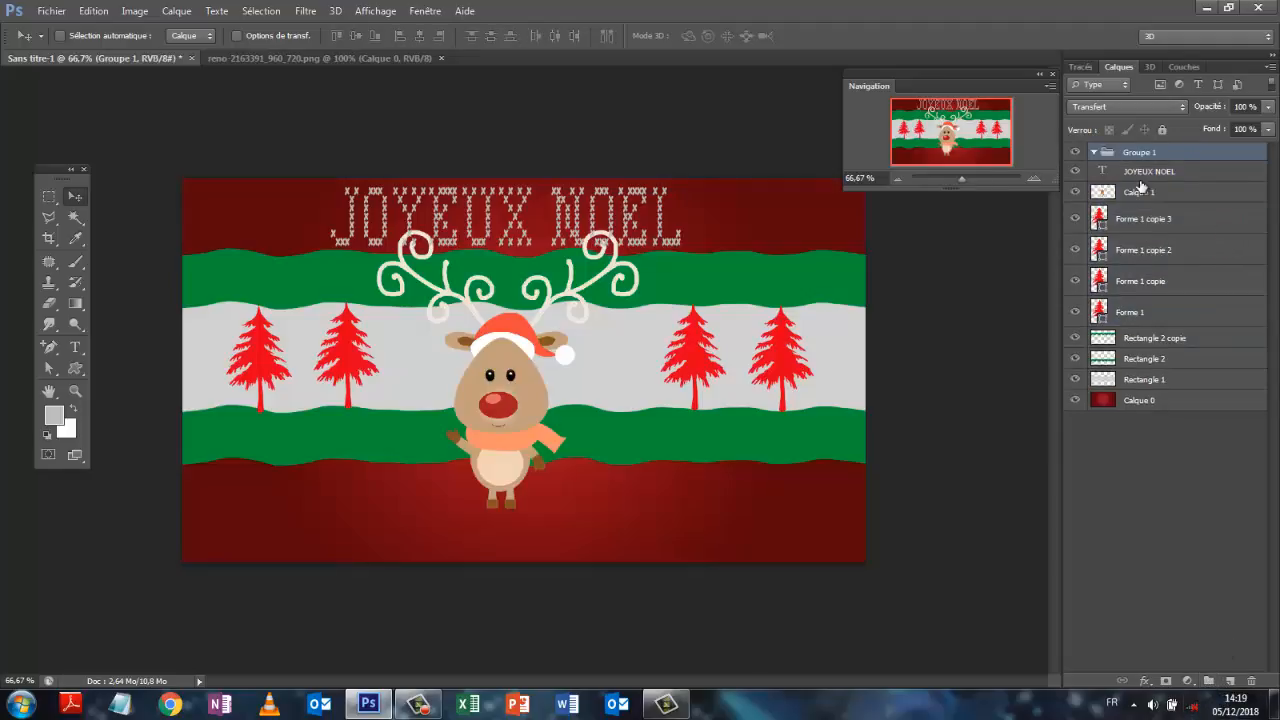
click(1142, 178)
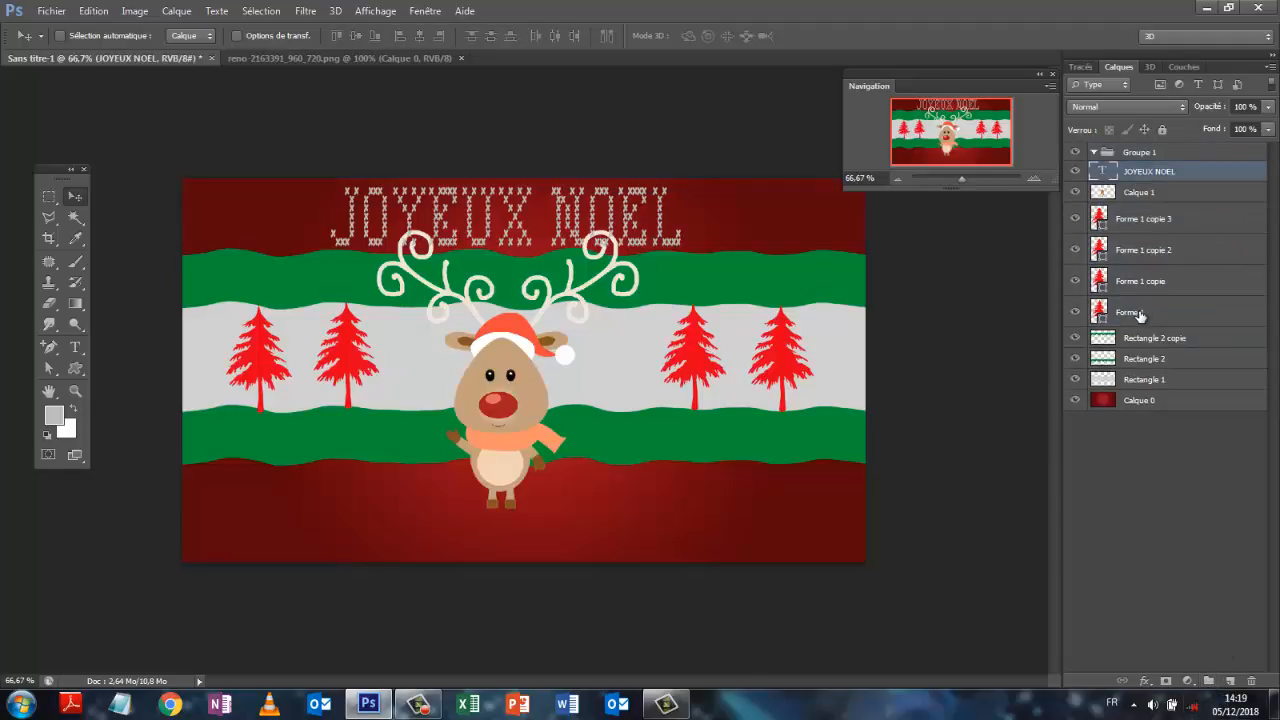
shift+click(1140, 314)
drag(1155, 175, 1160, 152)
click(1093, 153)
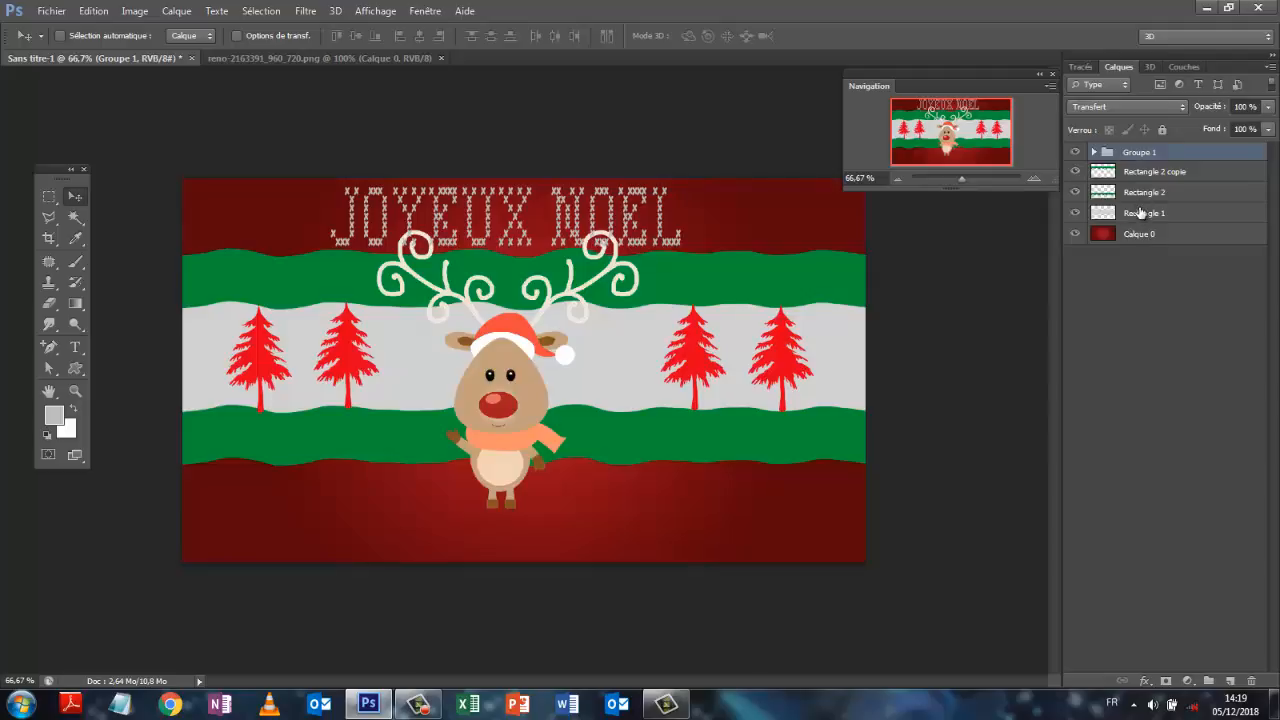
click(1173, 375)
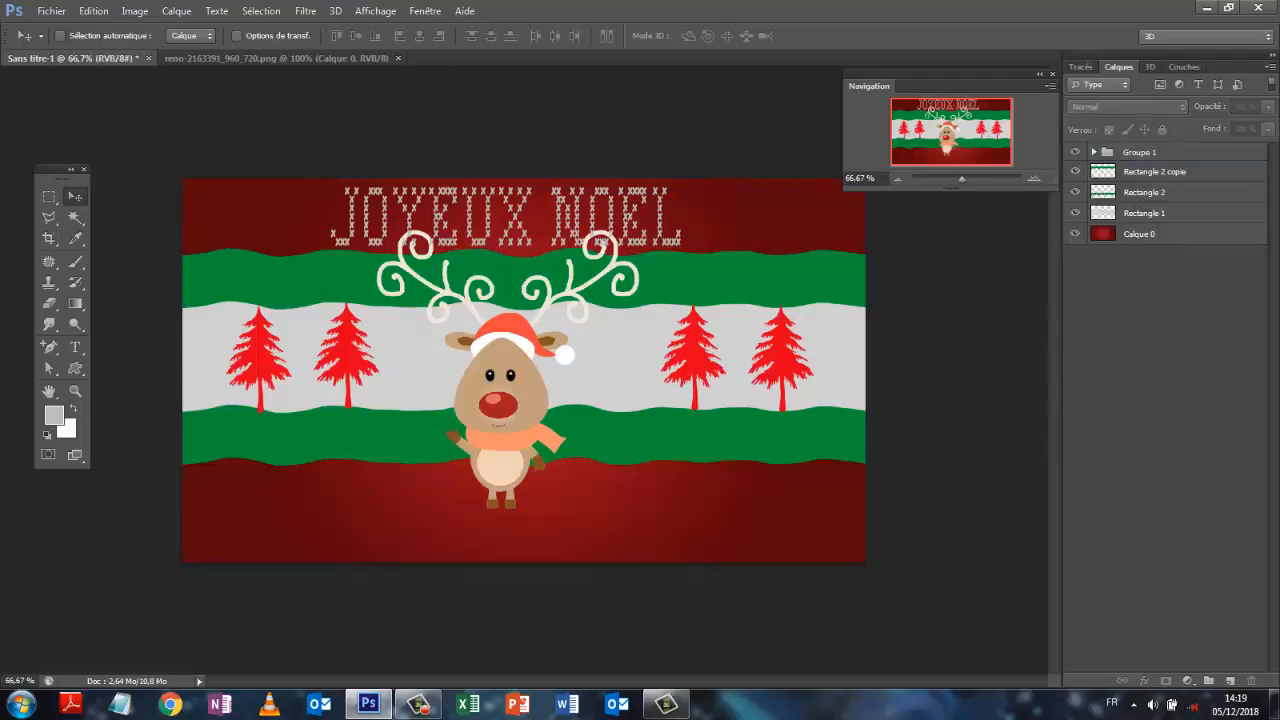
Open the fabric texture TexturesCom_FabricPlain0007_3_M.jpg from the crochet folder.
click(51, 12)
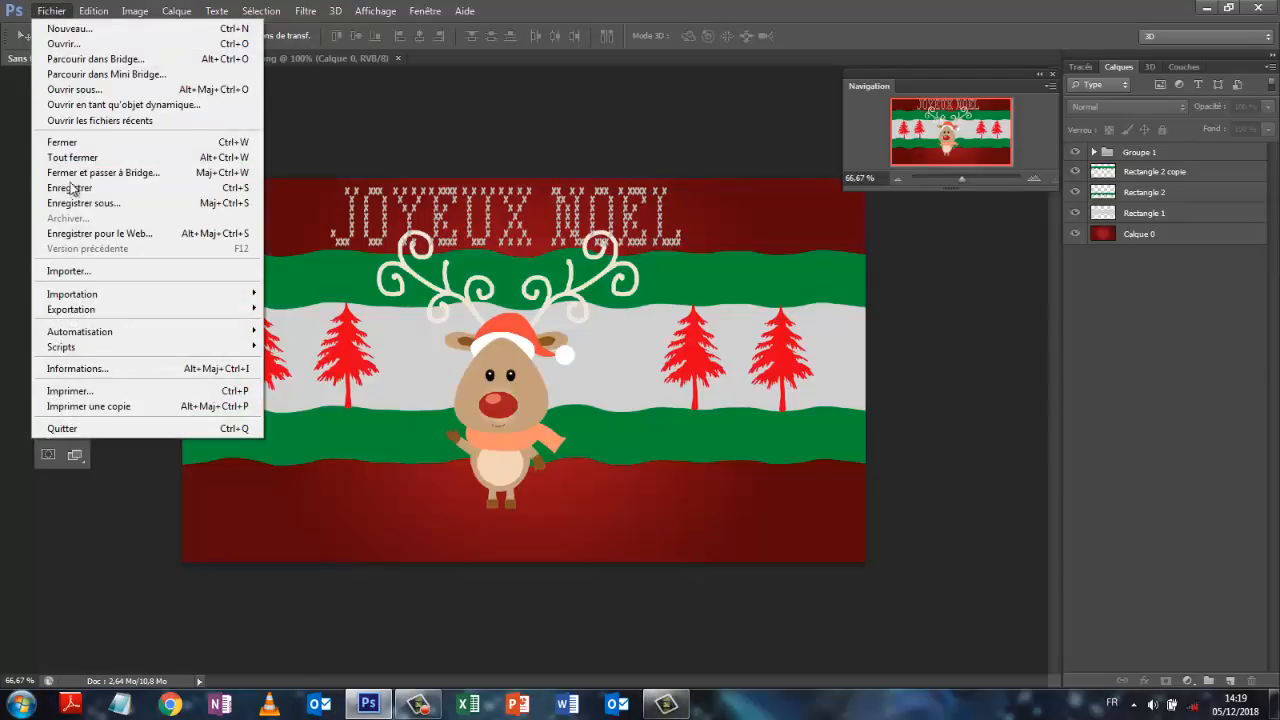
click(75, 44)
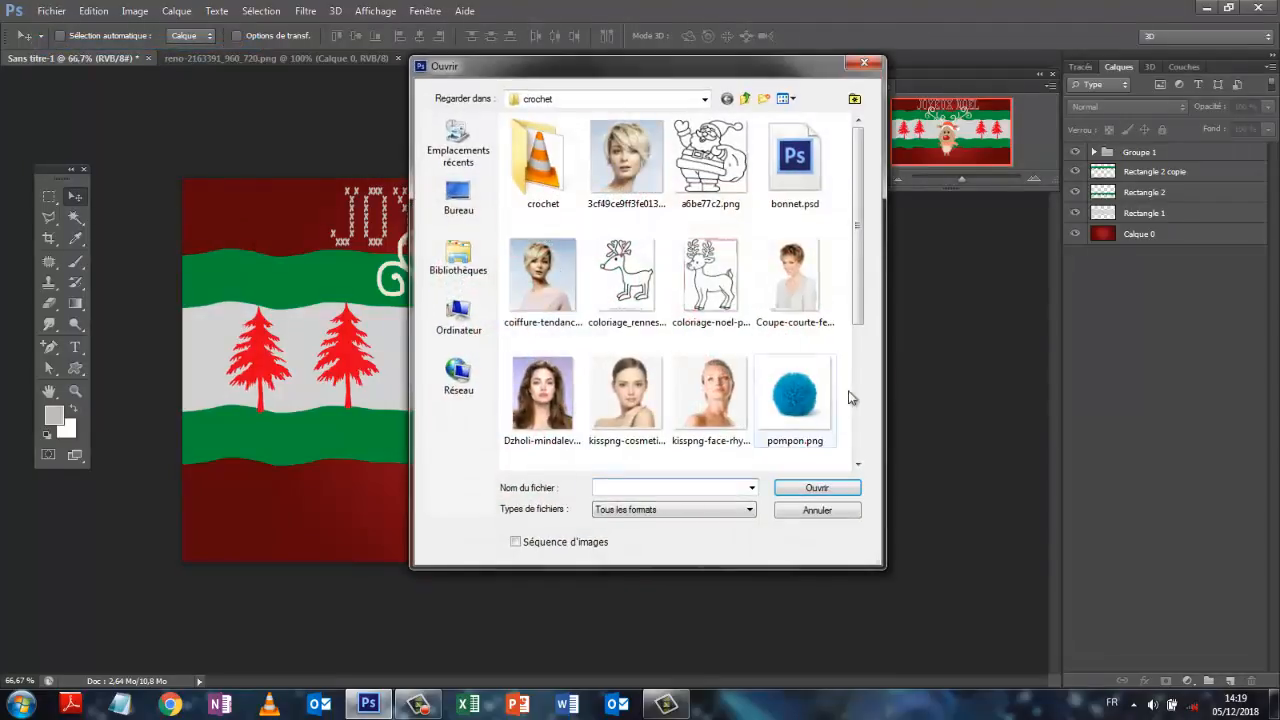
drag(859, 188, 859, 308)
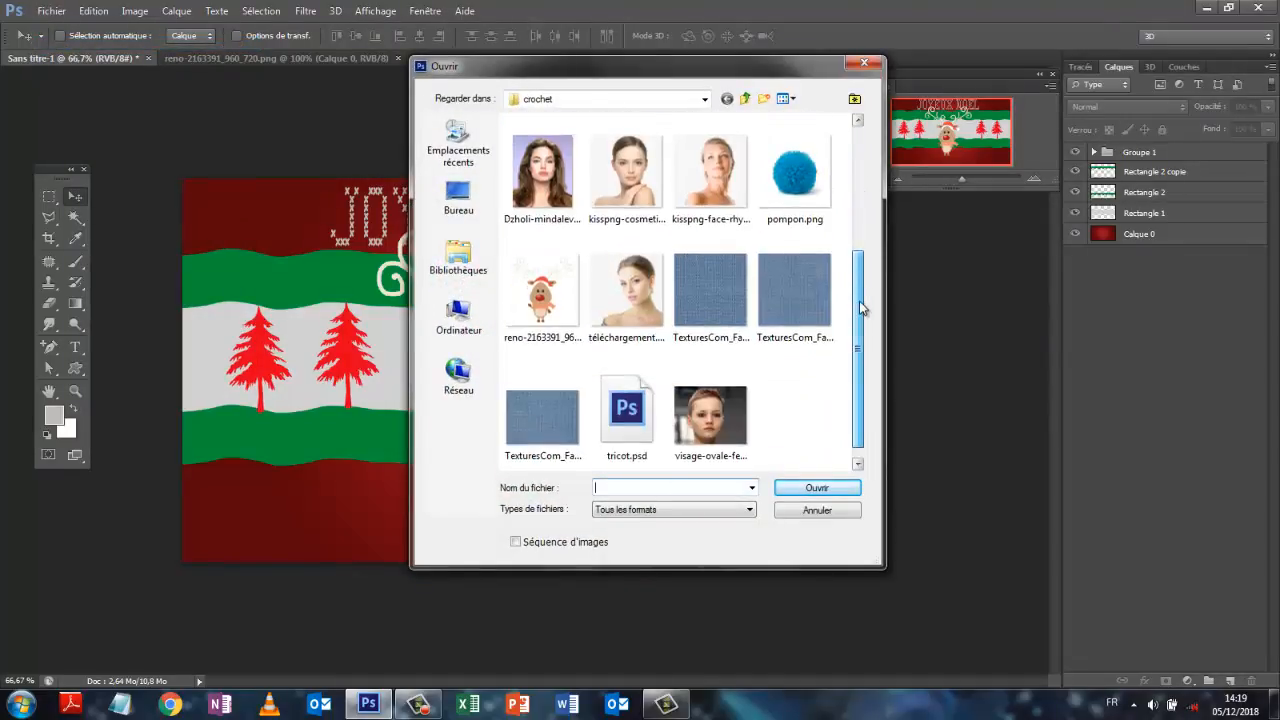
click(503, 457)
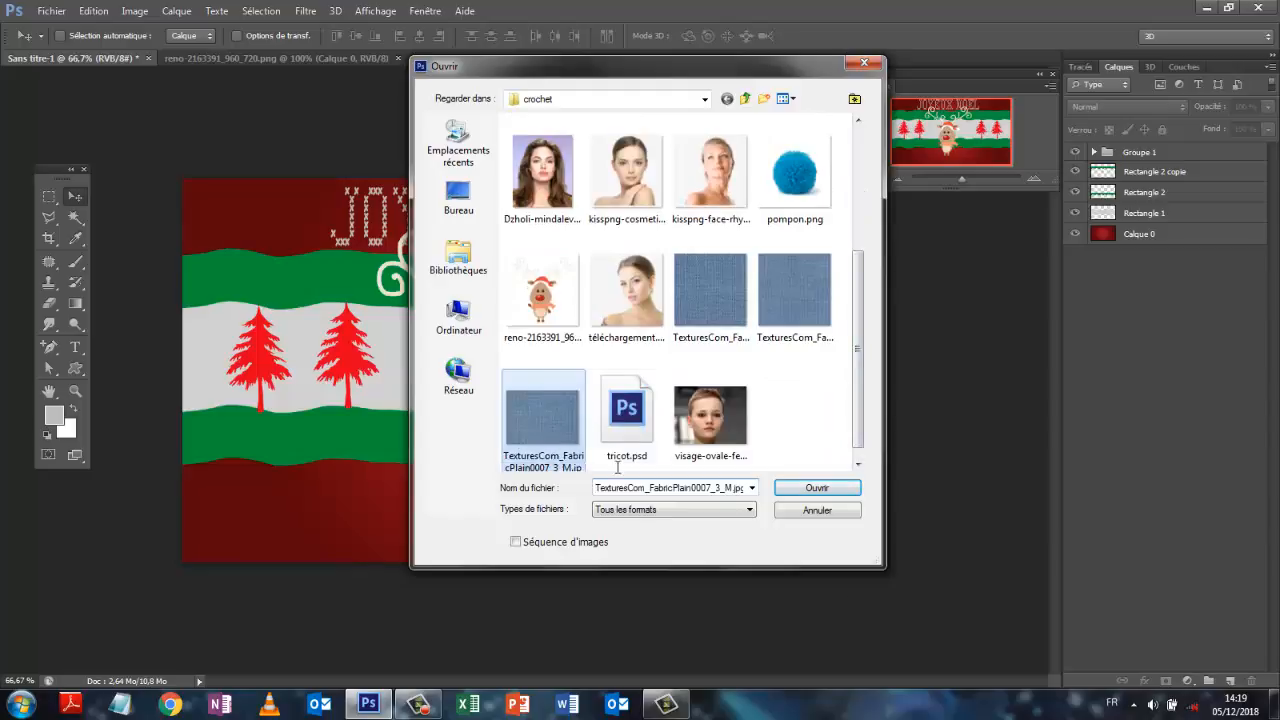
click(818, 490)
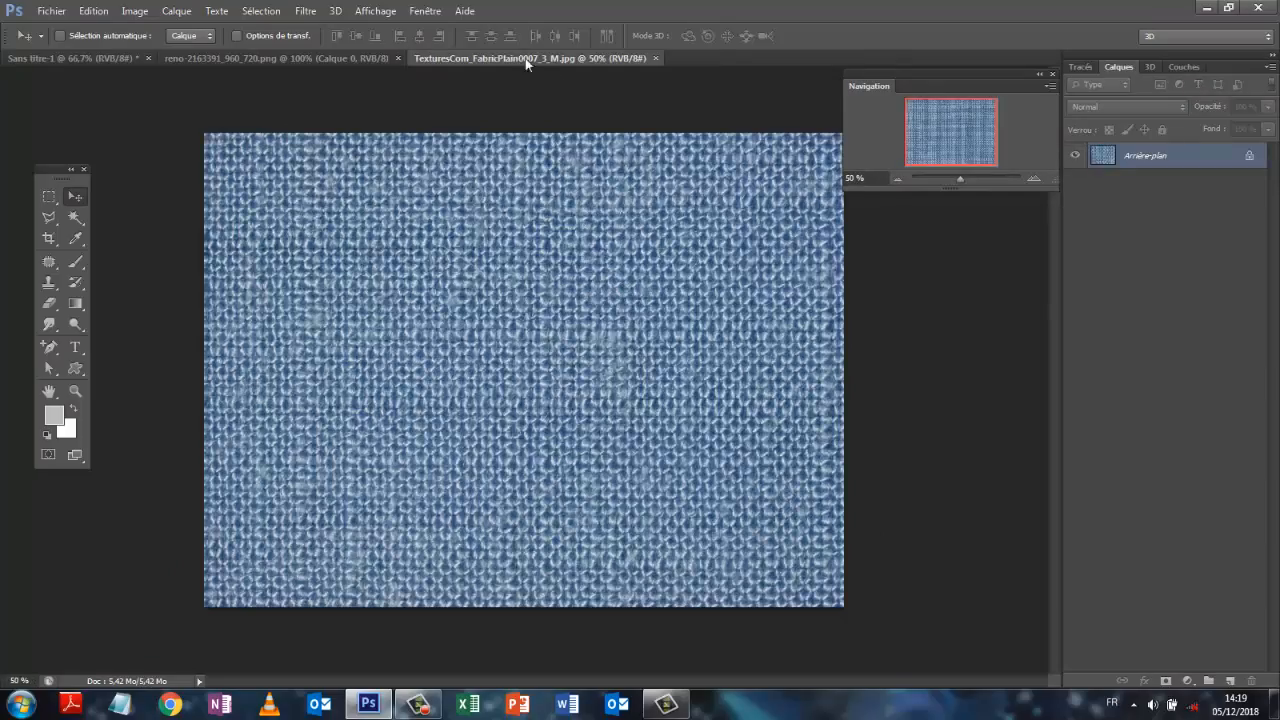
Duplicate the fabric texture's background layer into the Sans titre-1 document and return to that document.
right_click(1143, 164)
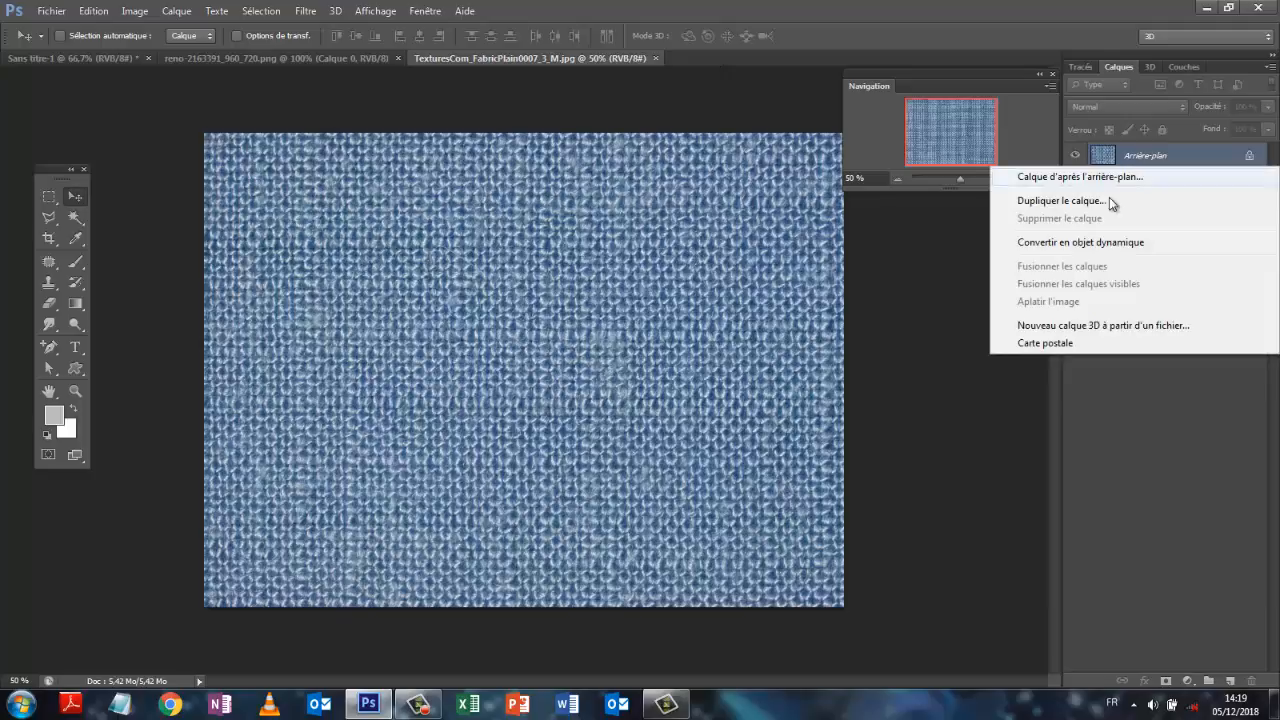
click(1076, 200)
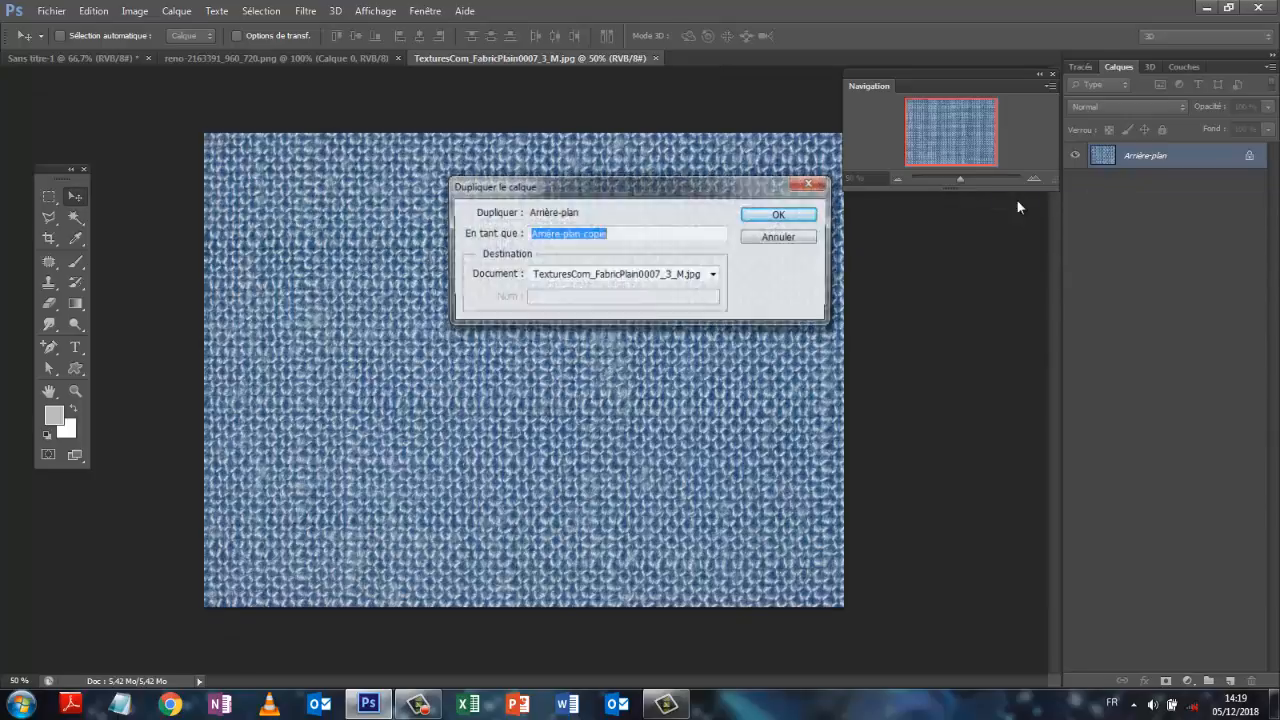
click(713, 275)
click(594, 291)
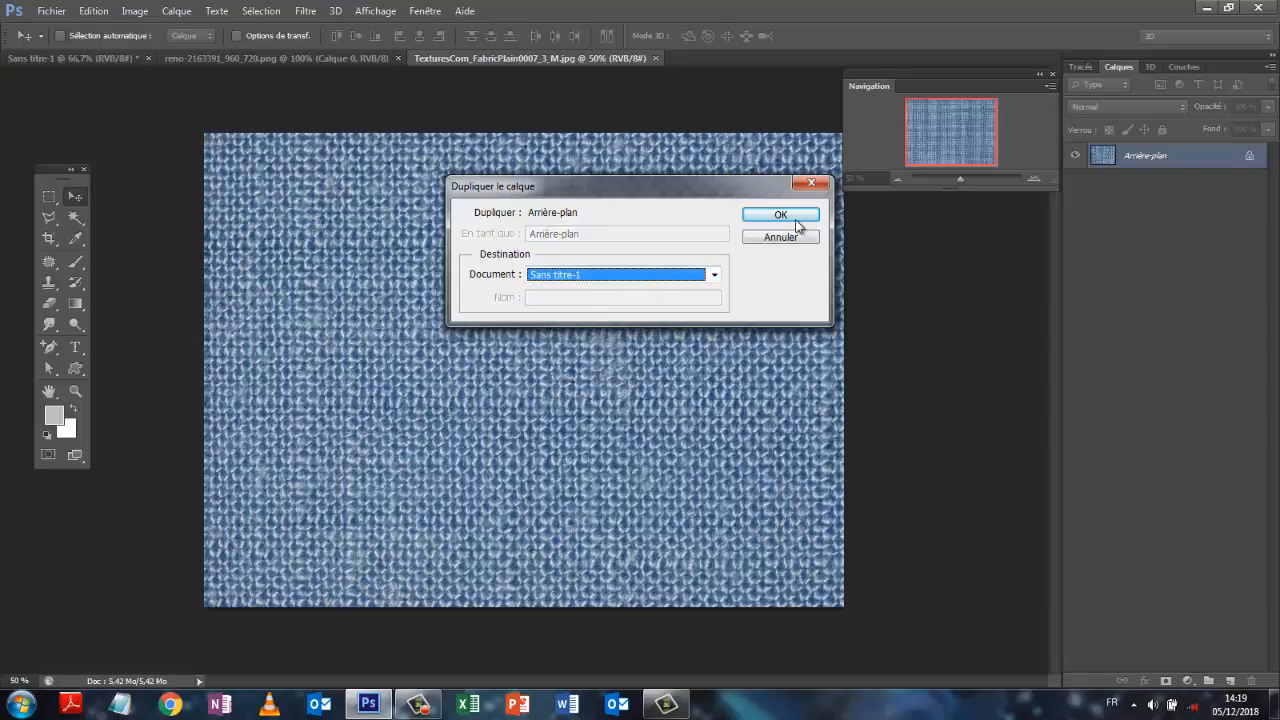
click(797, 222)
click(133, 57)
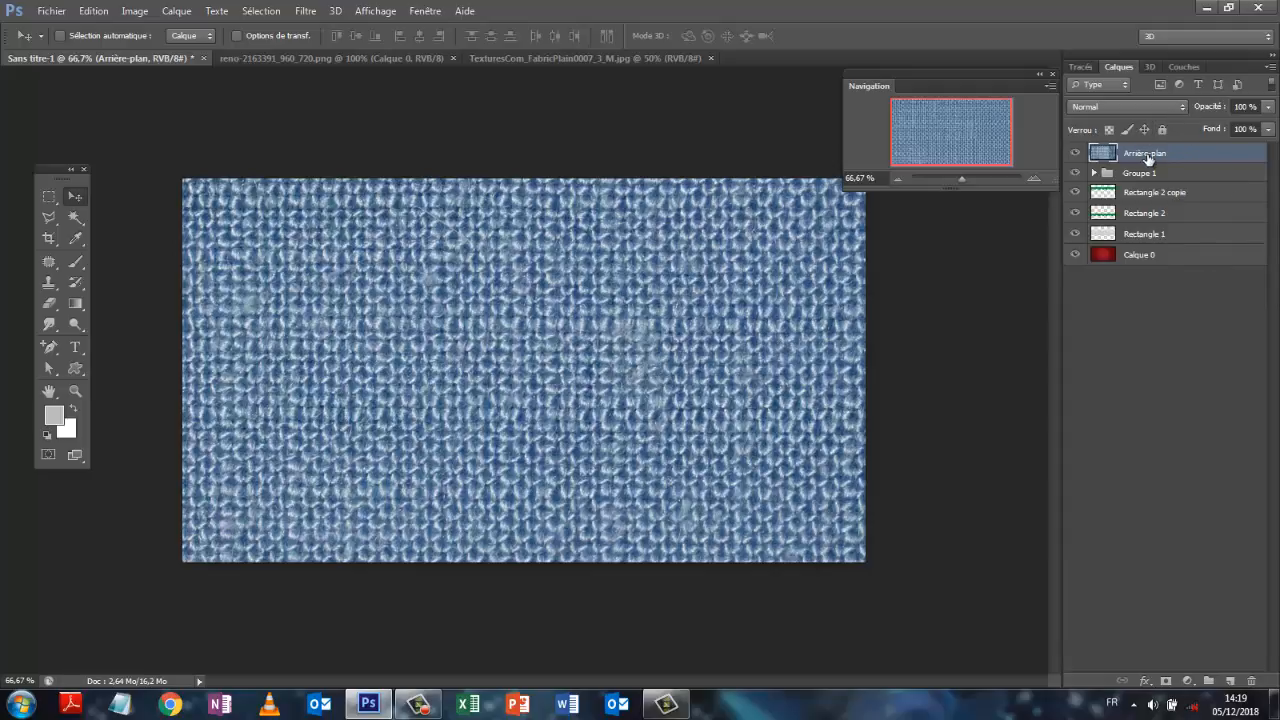
Blend the fabric texture layer in Lumière tamisée mode and darken it with Levels, using midtones 0,62 and black input 14.
click(1183, 108)
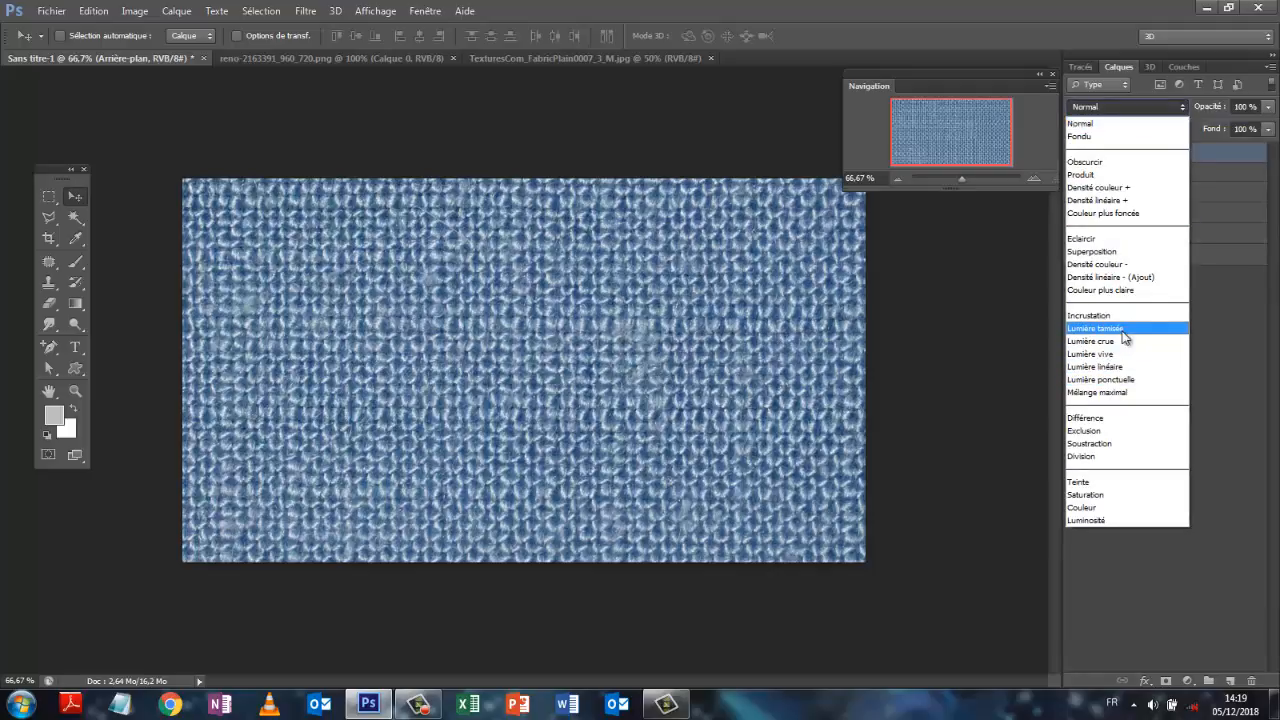
click(1122, 330)
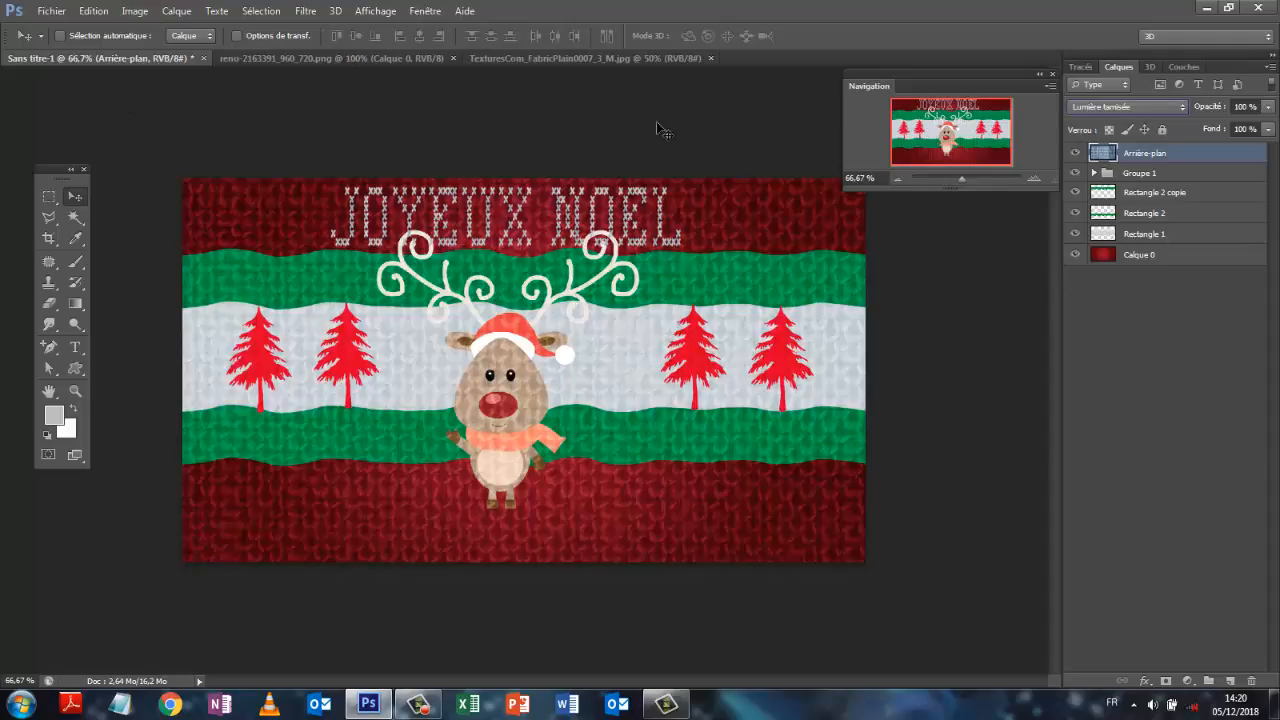
click(140, 15)
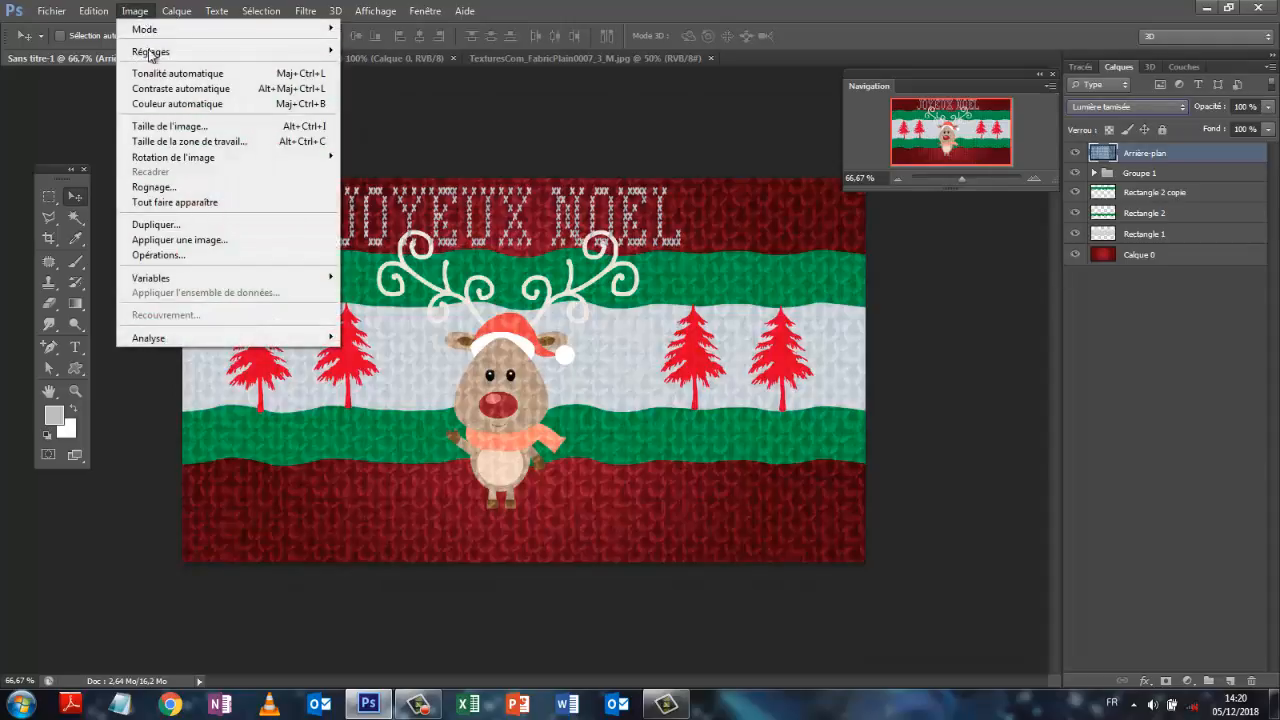
mouse_move(152, 56)
click(370, 66)
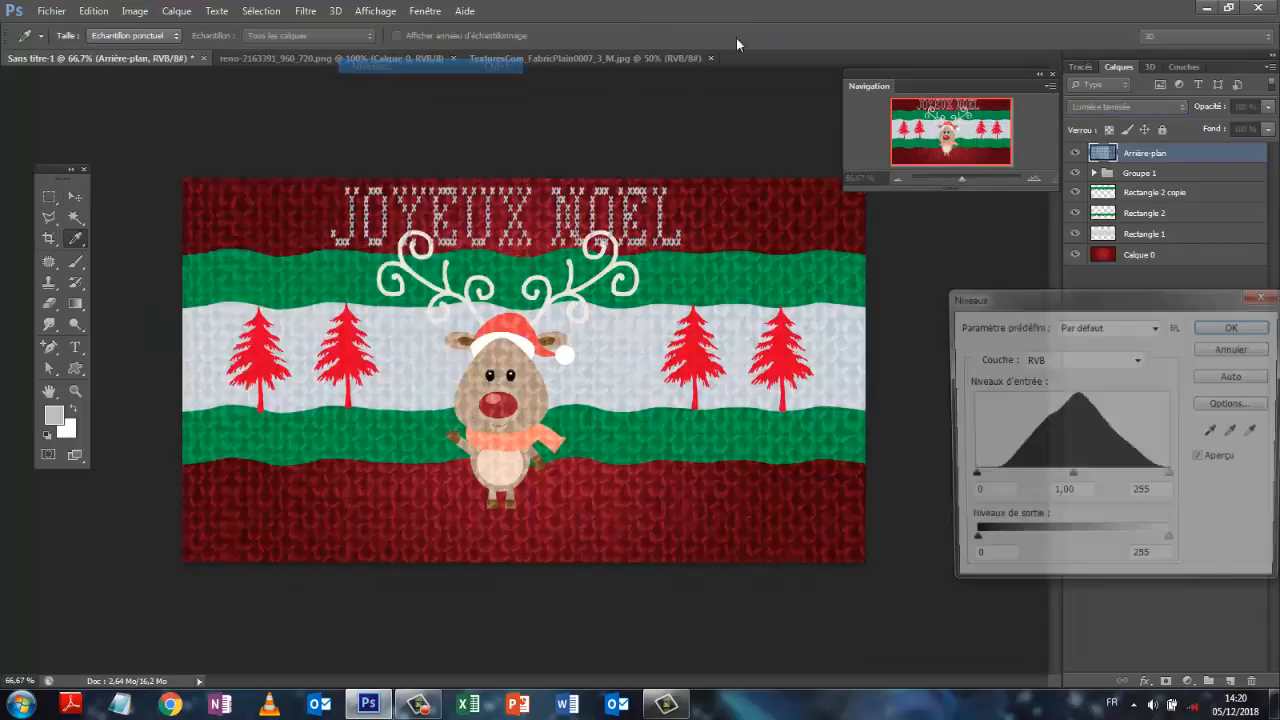
drag(1073, 482, 1103, 483)
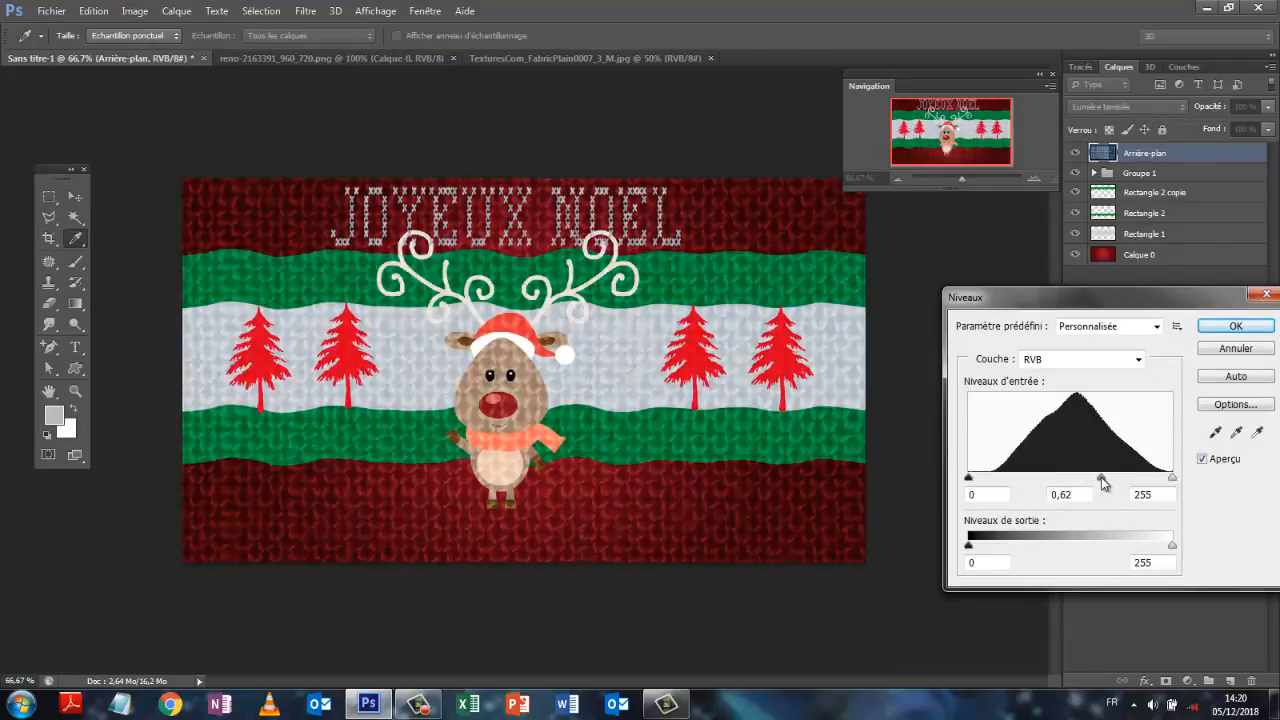
drag(1103, 483, 1103, 483)
drag(969, 478, 980, 483)
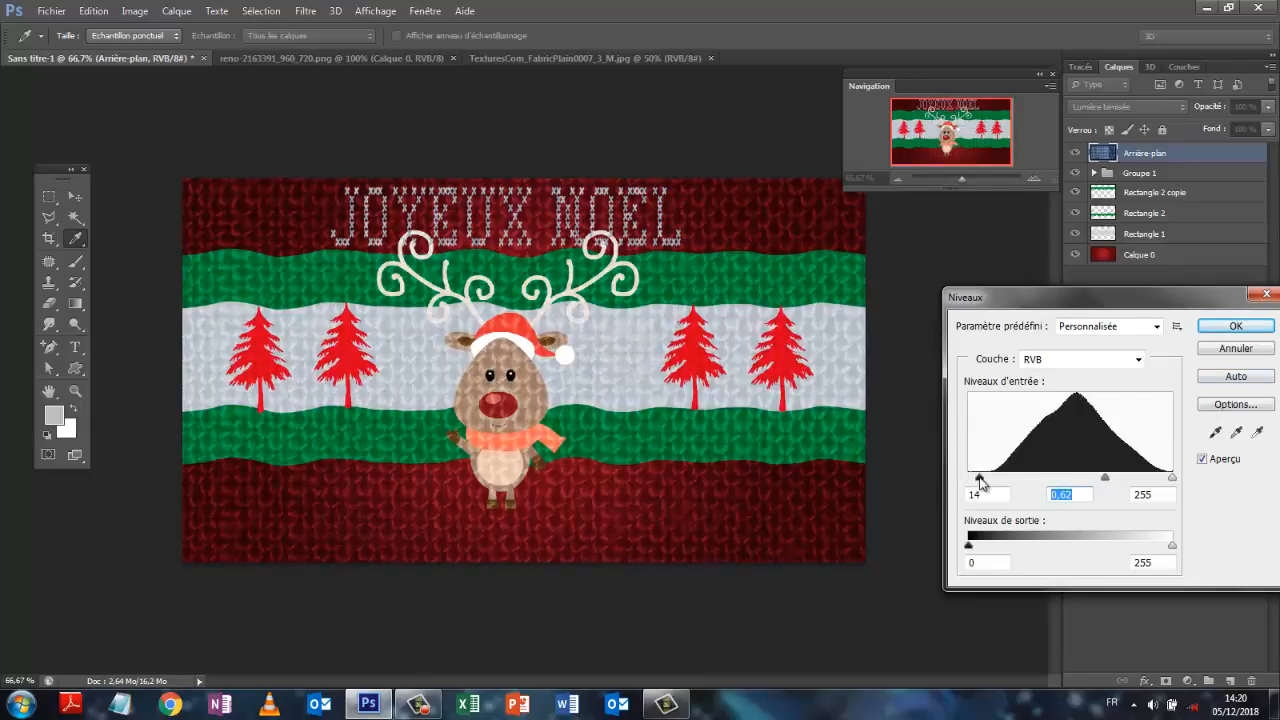
click(1234, 326)
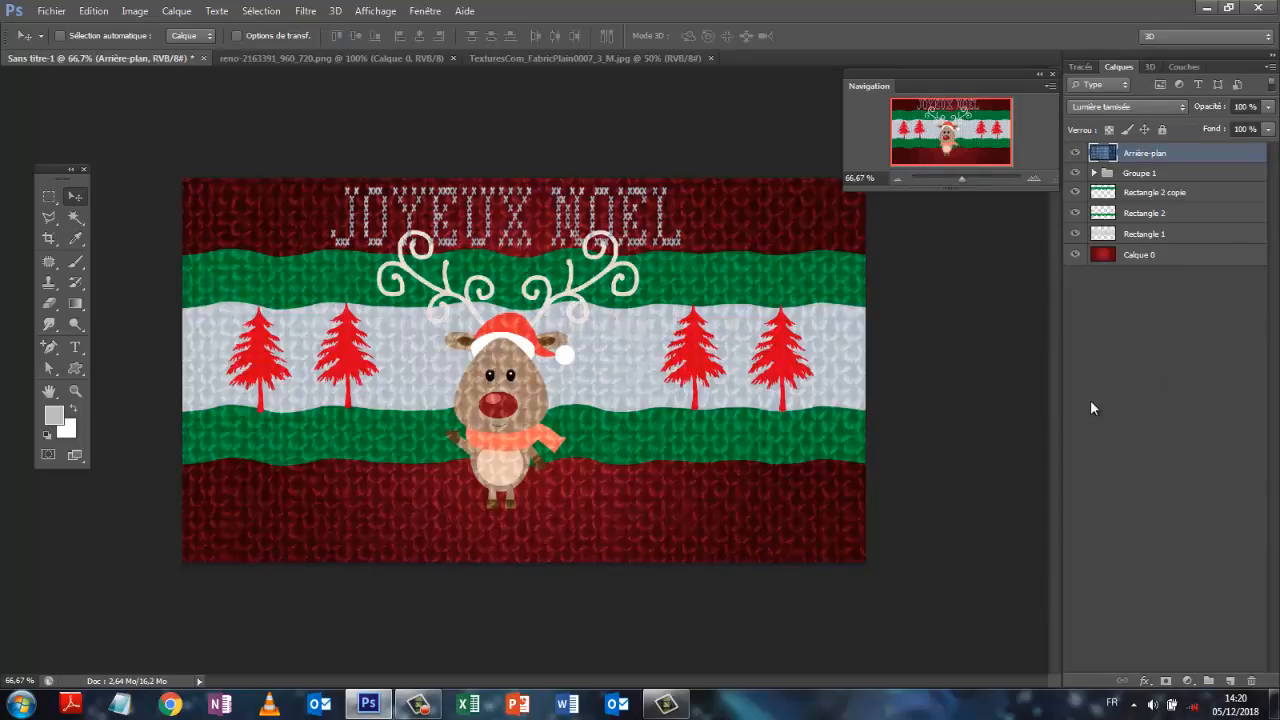
Convert the Groupe 1 layer group into a smart object.
click(1137, 175)
right_click(1137, 175)
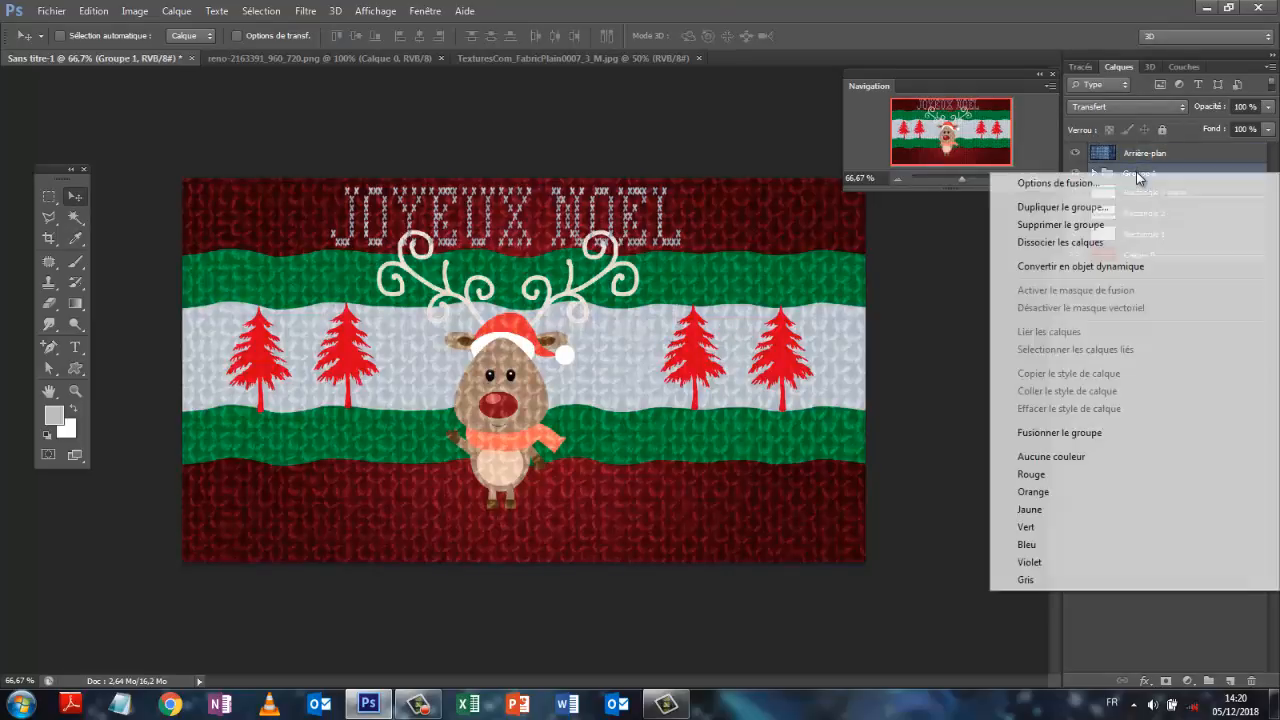
click(1080, 267)
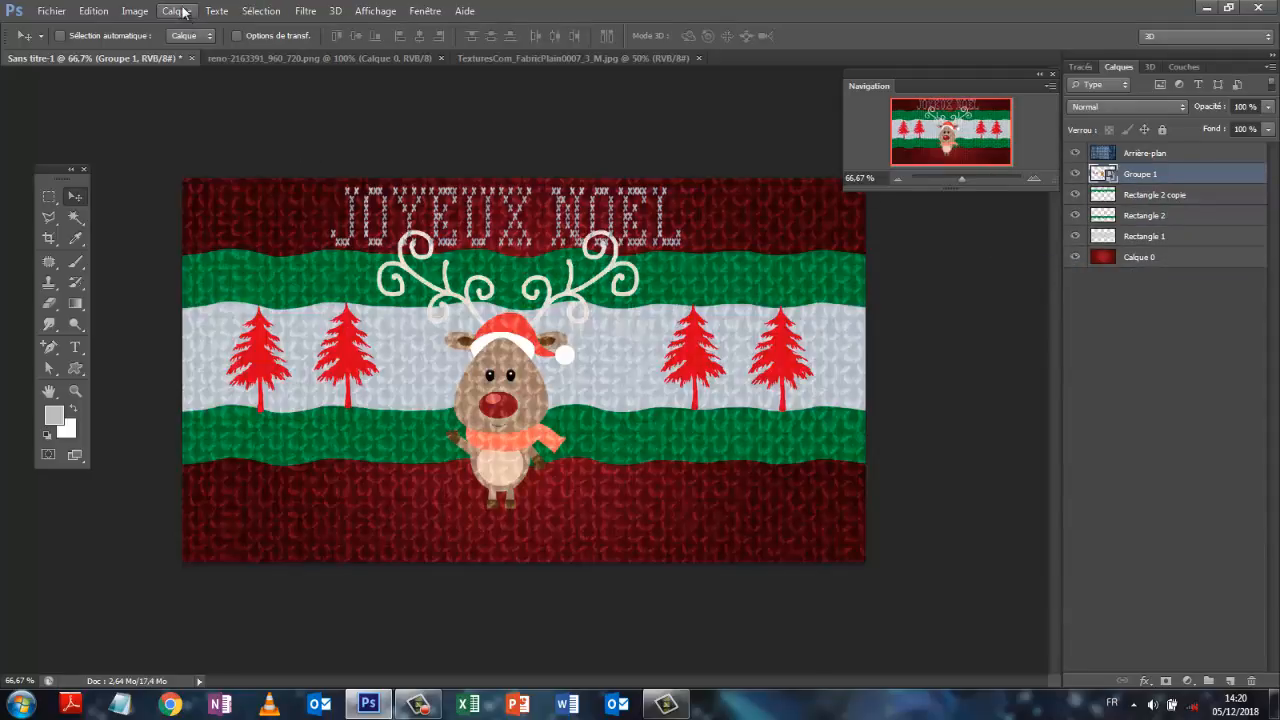
Apply a Gaussian blur with a 1,7-pixel radius to the Groupe 1 smart object.
click(309, 12)
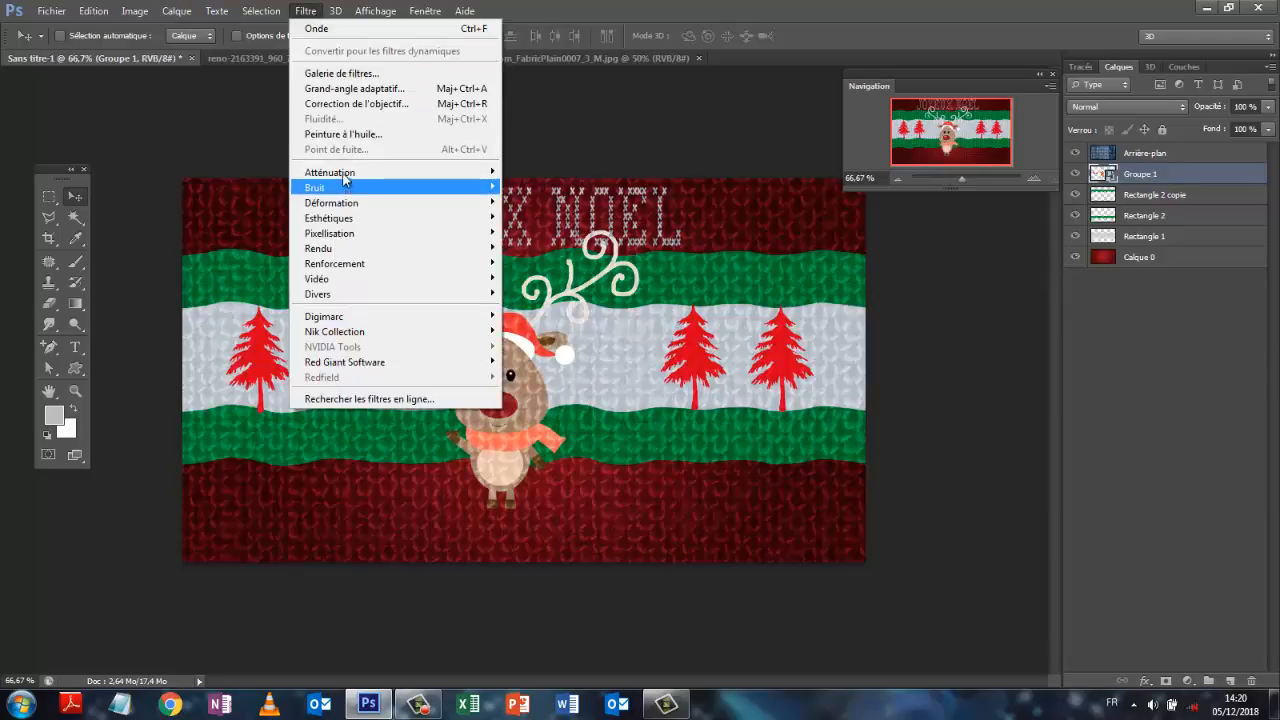
mouse_move(348, 177)
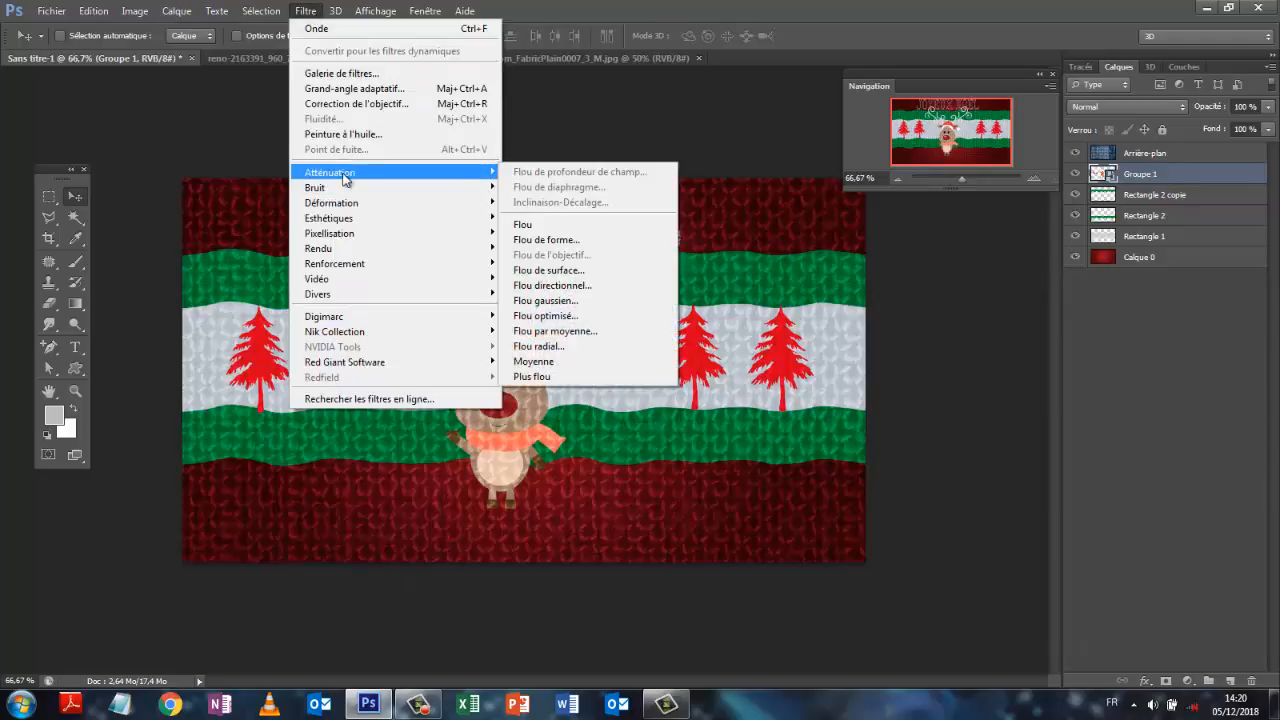
click(558, 302)
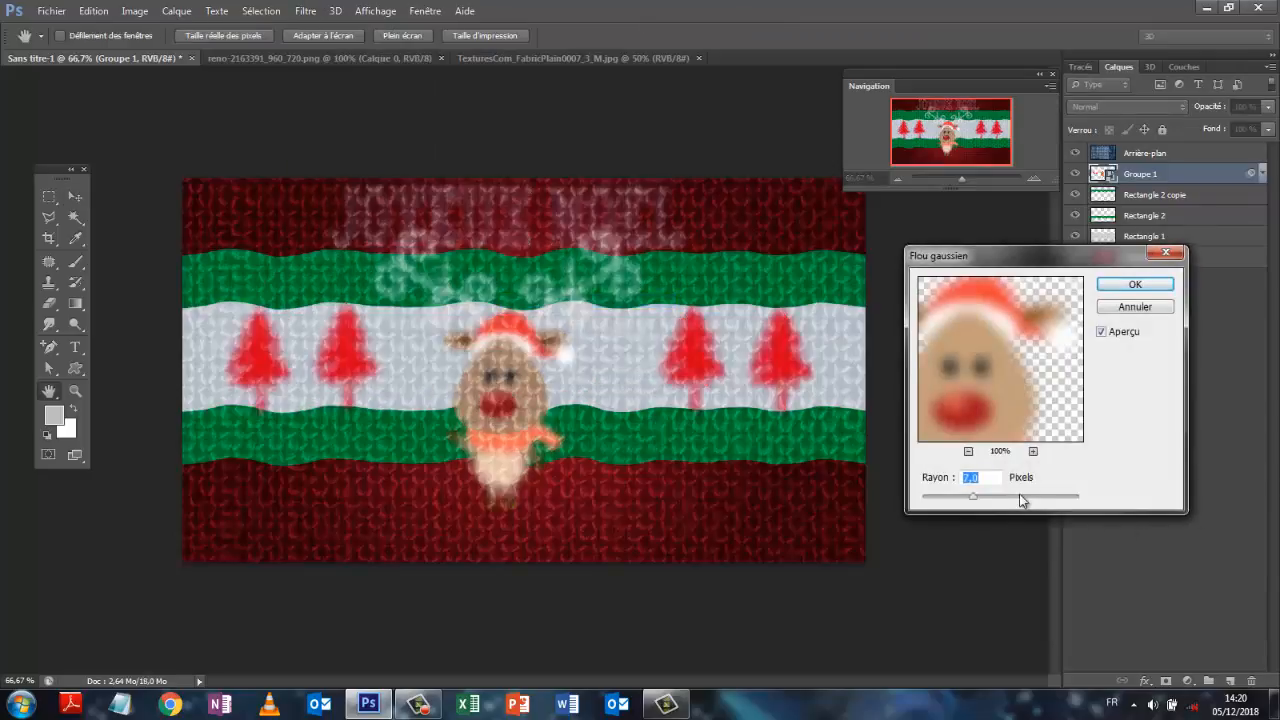
drag(975, 500, 937, 508)
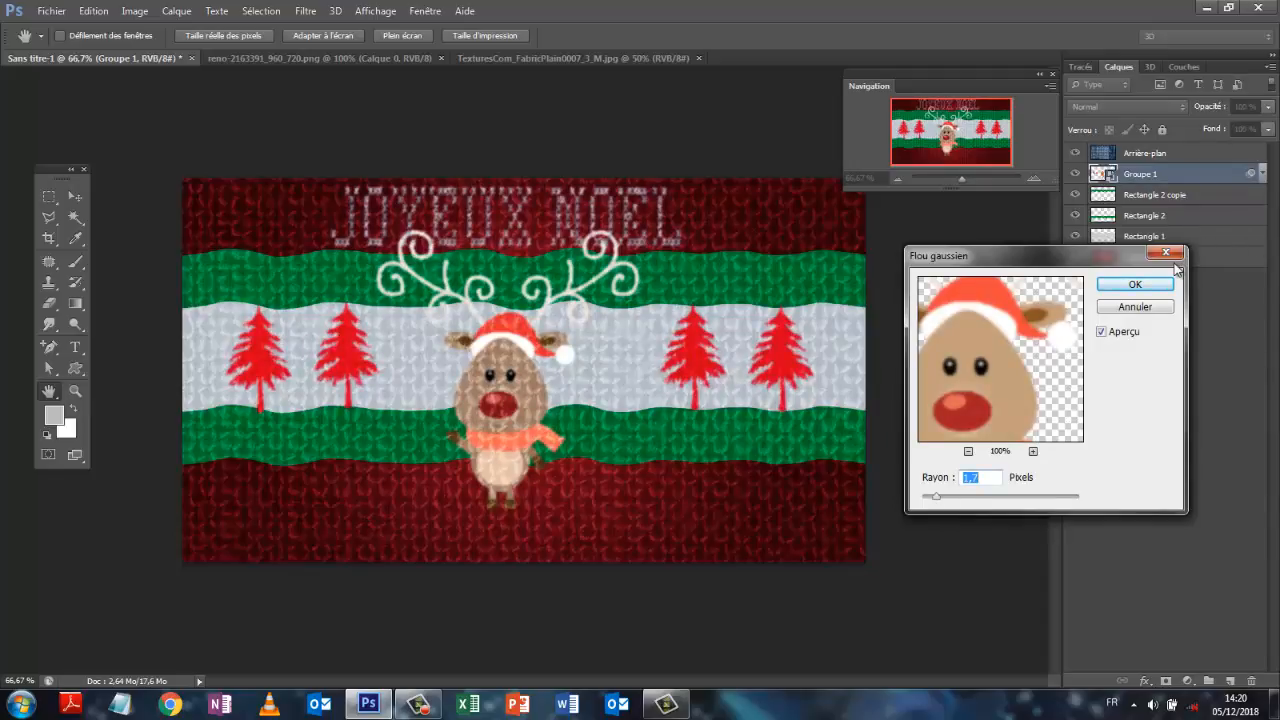
click(1136, 286)
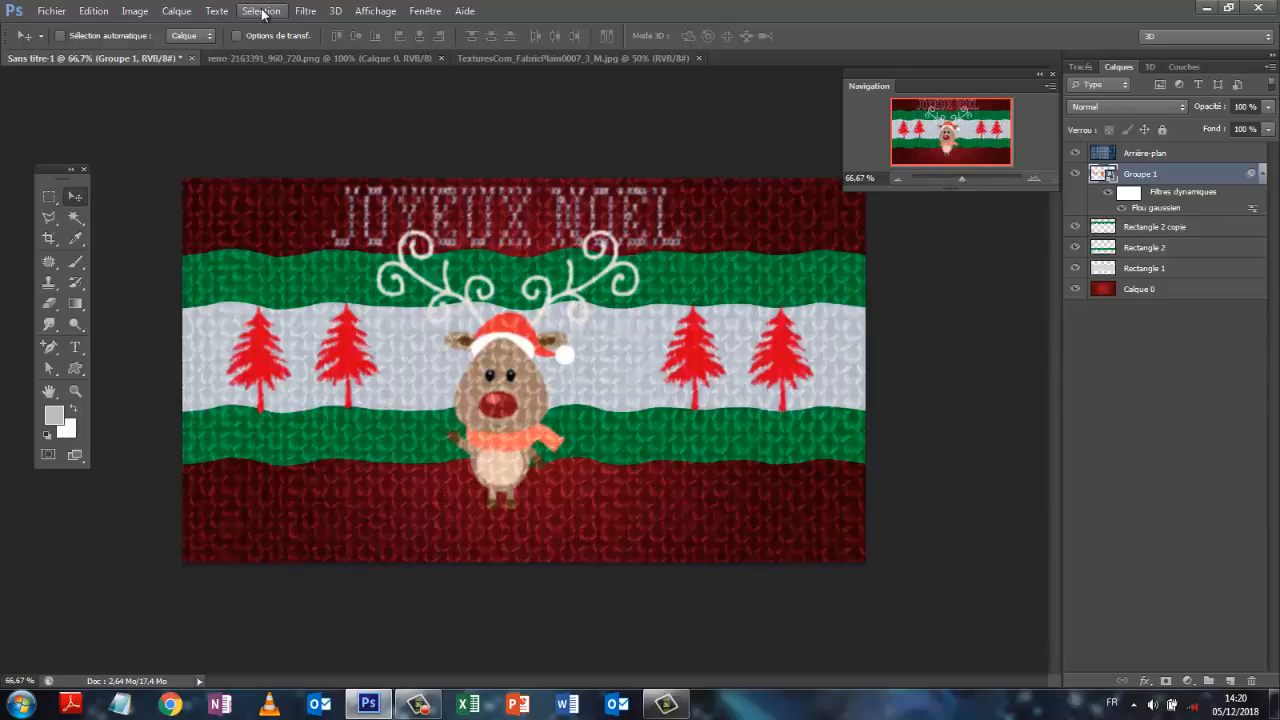
Add a Bevel and Emboss layer style to Groupe 1 and open its settings, keeping the artwork in view.
click(176, 11)
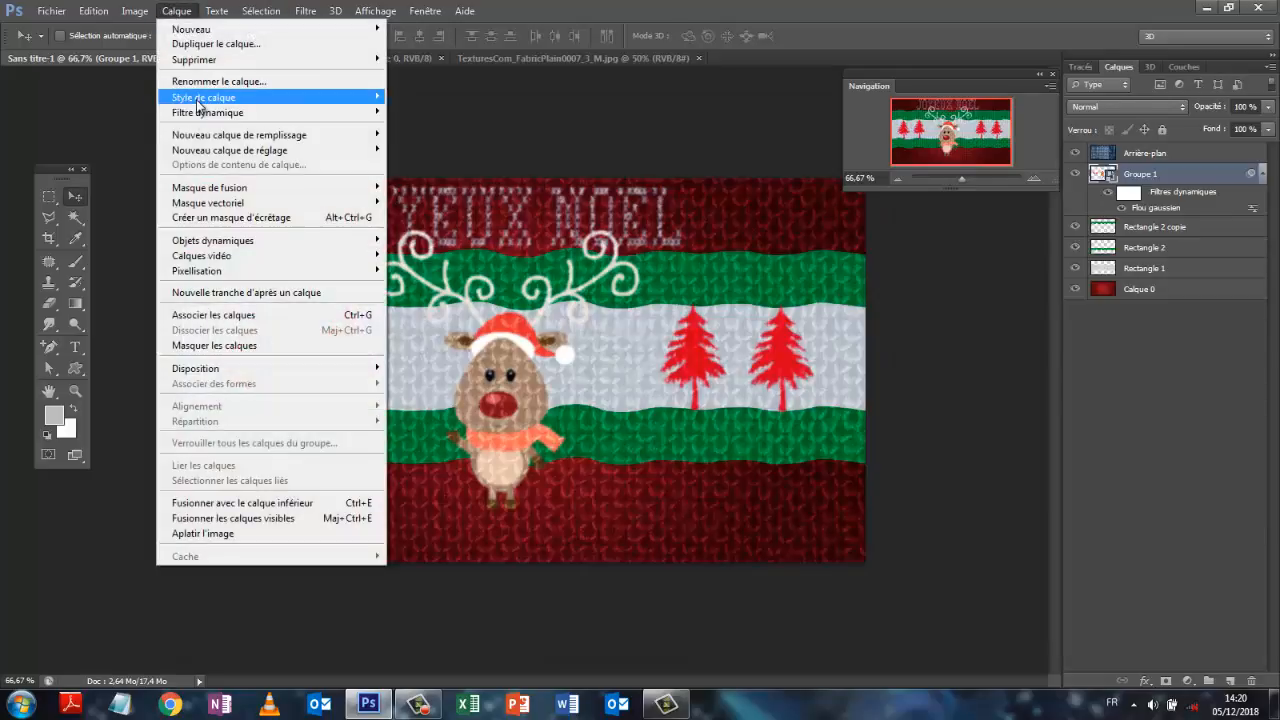
mouse_move(199, 103)
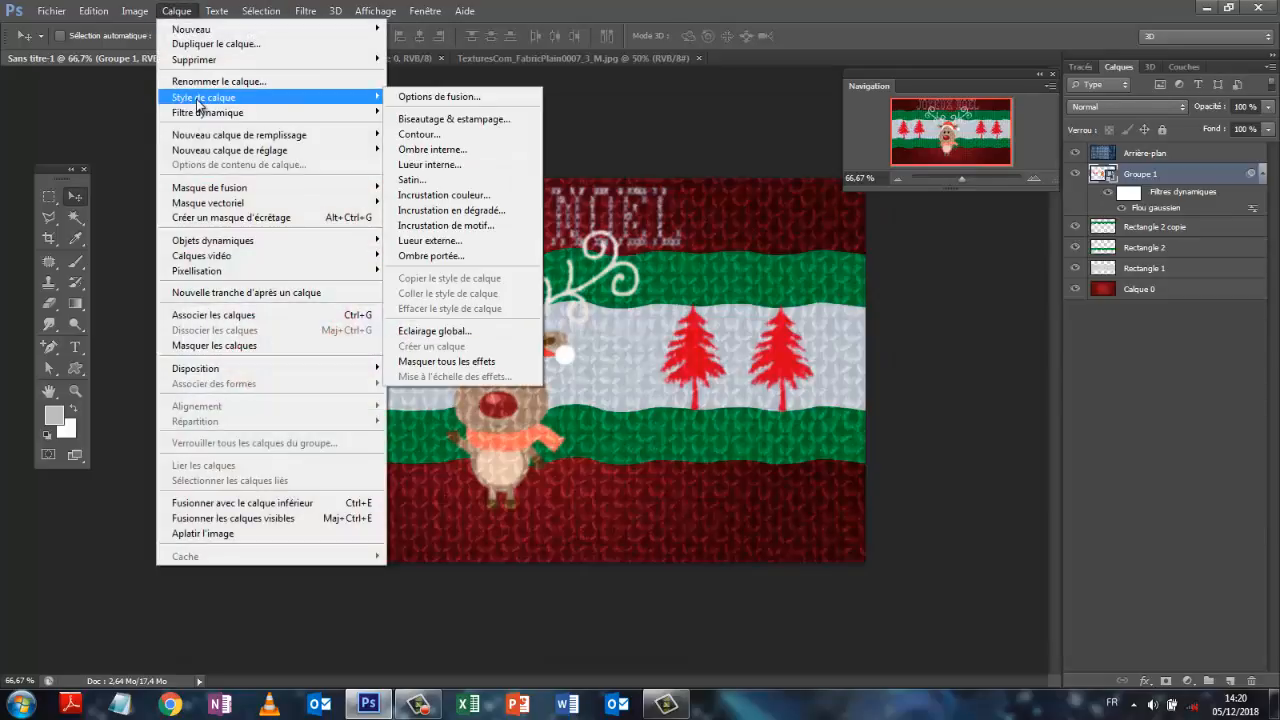
click(420, 97)
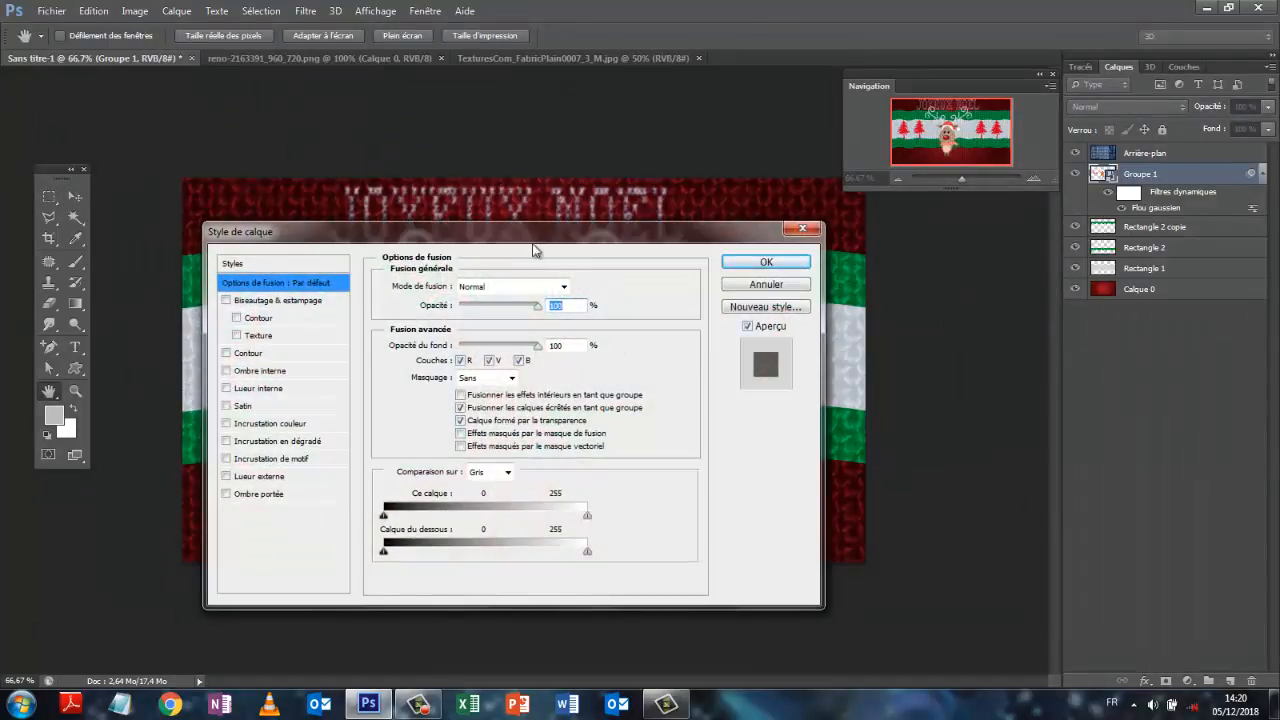
drag(535, 245, 1053, 144)
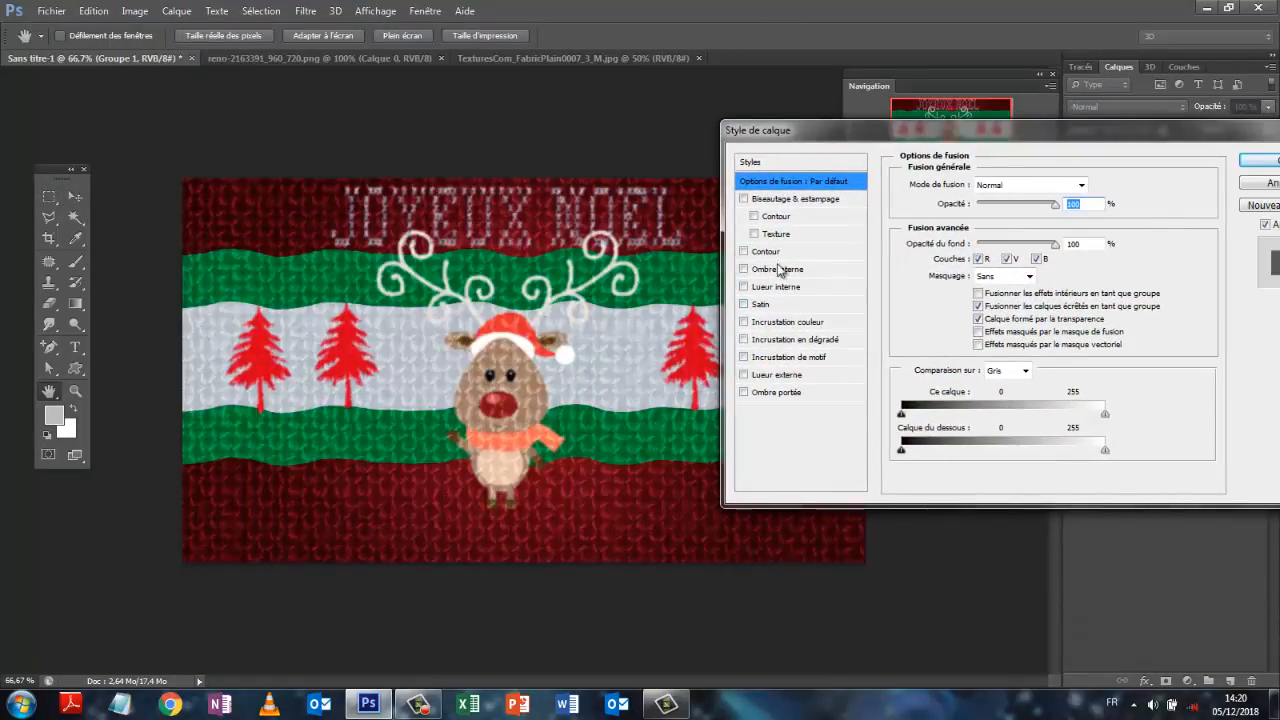
click(743, 199)
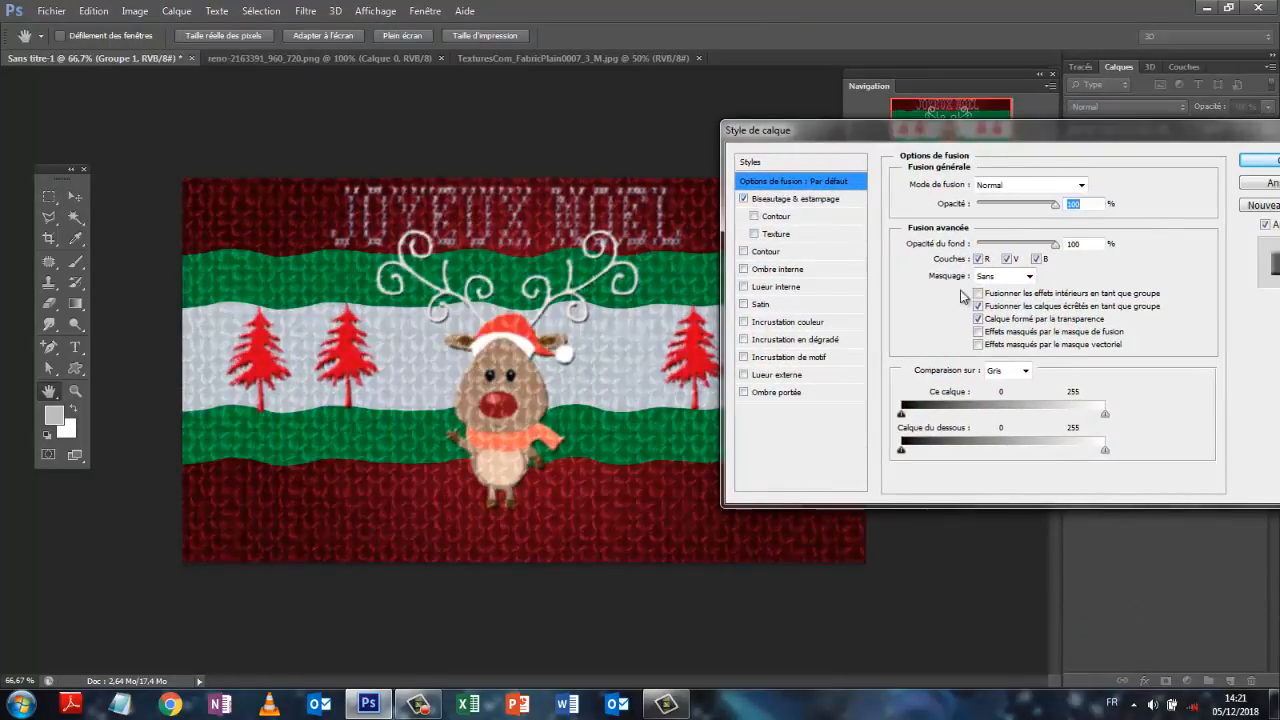
click(822, 202)
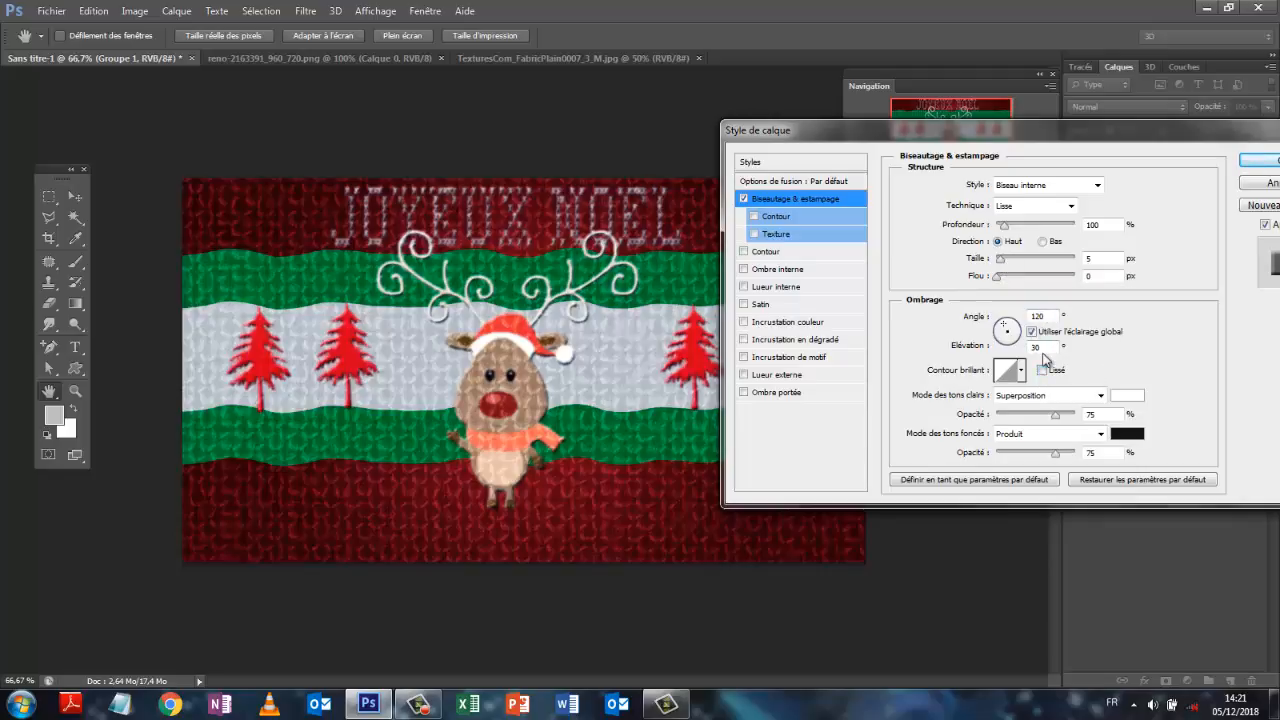
Set the bevel's highlights to Lumière tamisée at 55 % and its shadows to Incrustation at 50 %, and apply the style.
click(1100, 397)
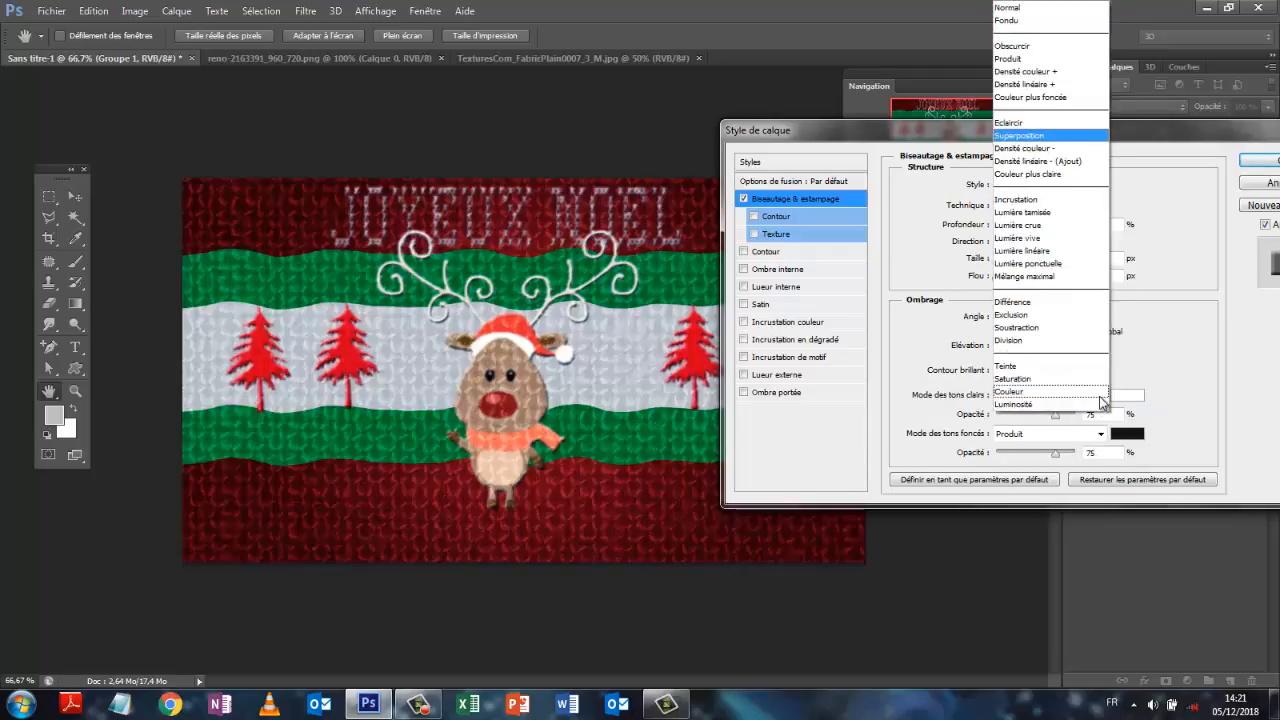
click(1060, 213)
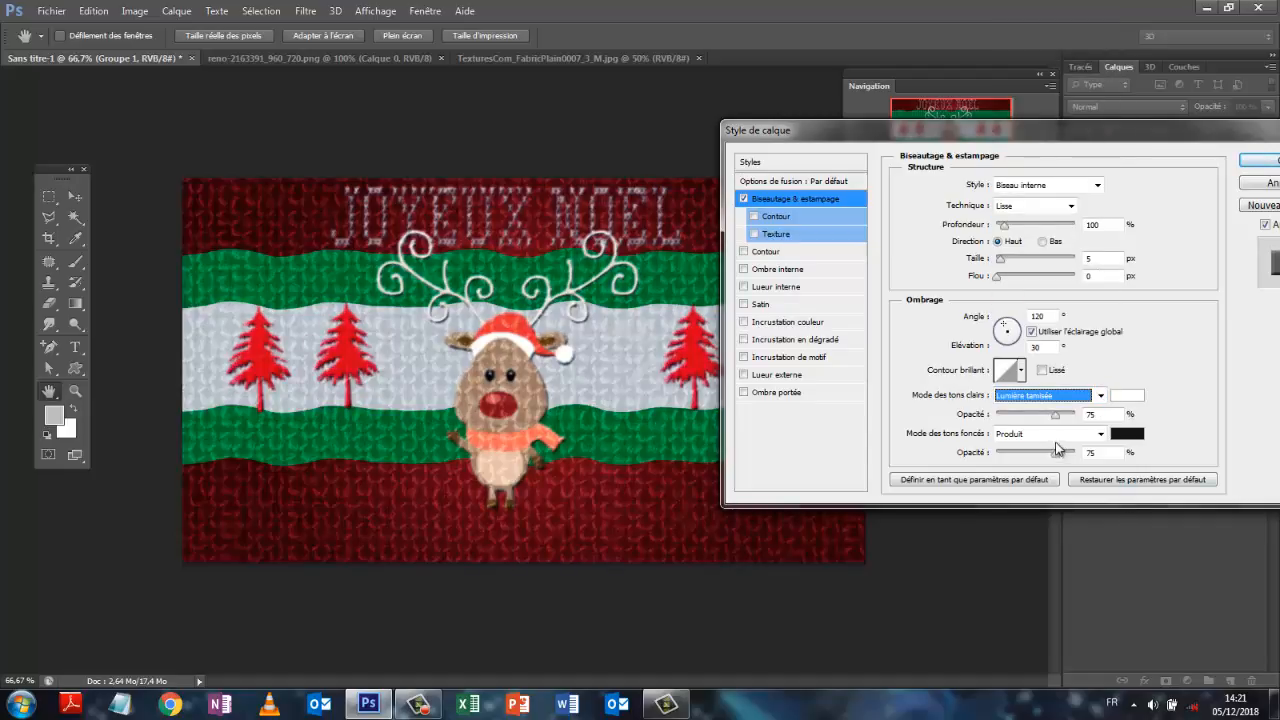
click(1052, 416)
drag(1052, 418, 1039, 421)
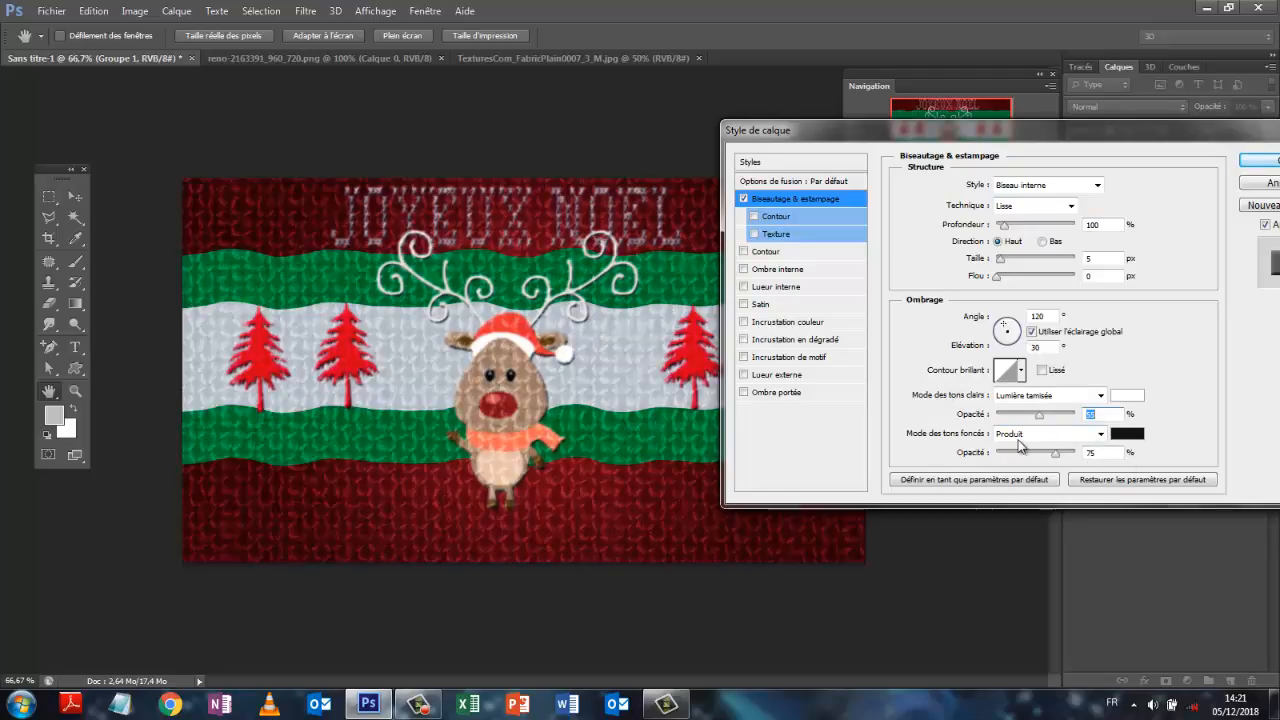
click(1099, 436)
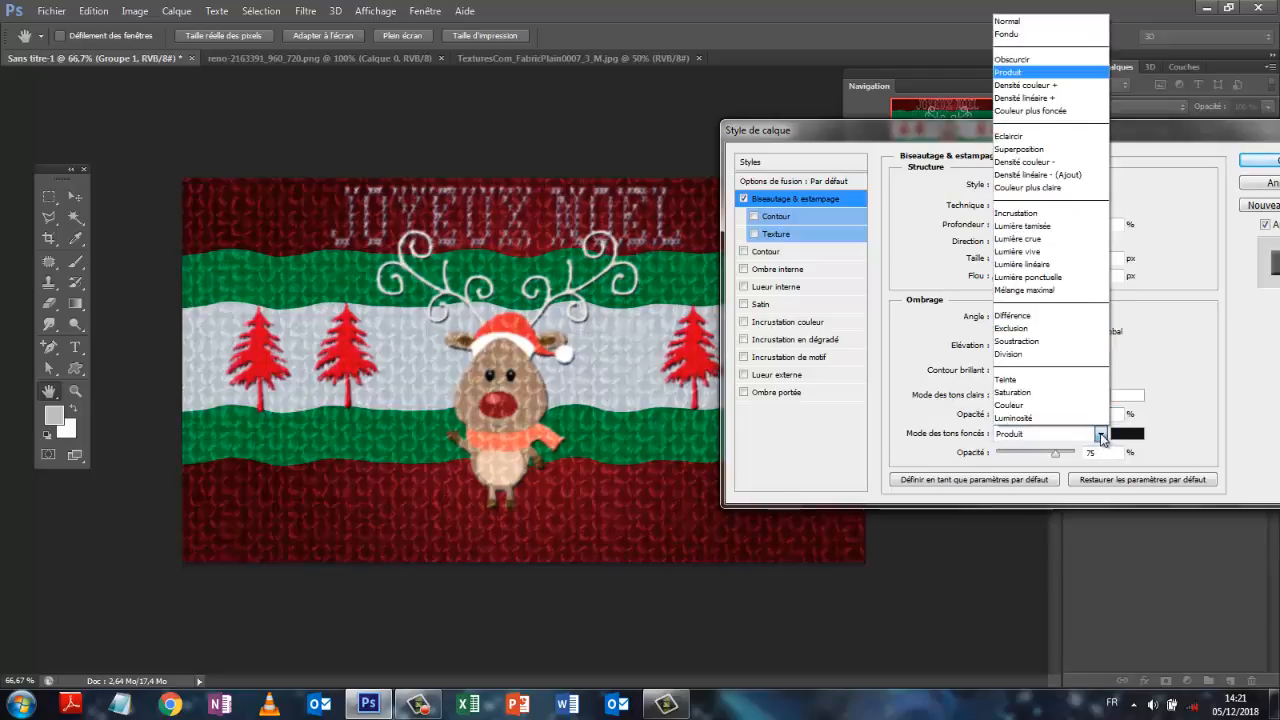
click(1030, 213)
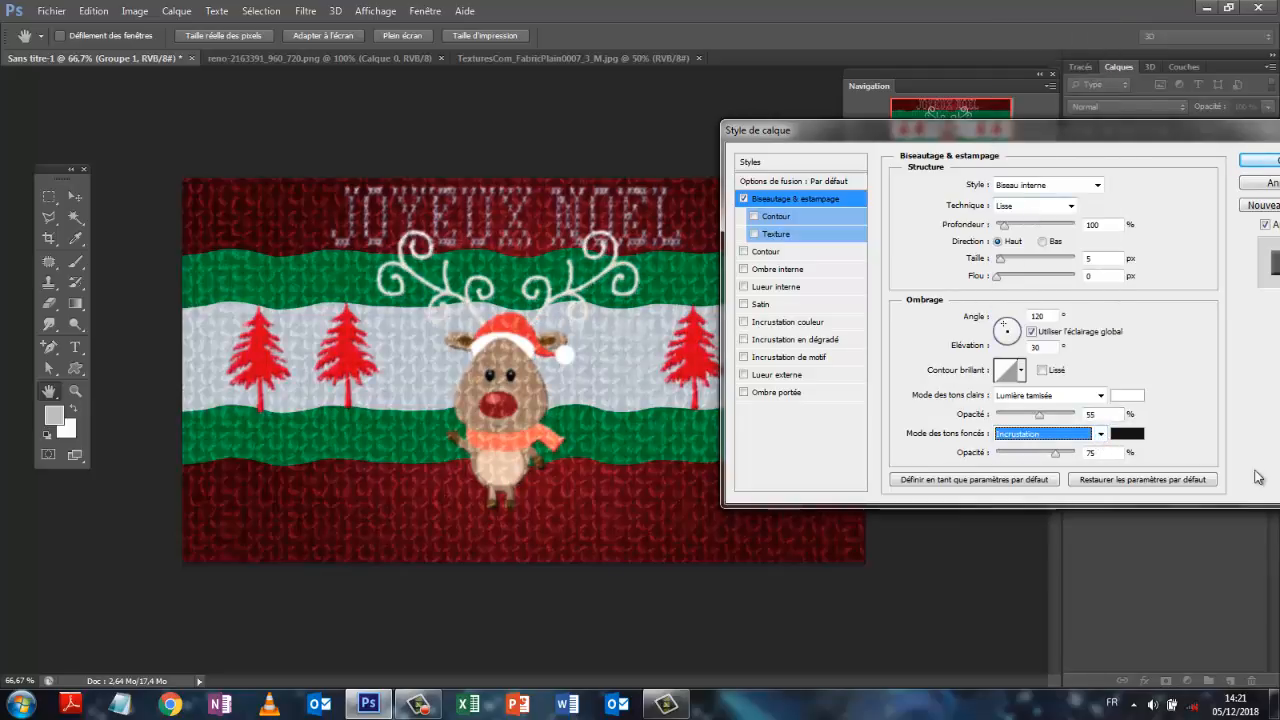
drag(1054, 453, 1036, 458)
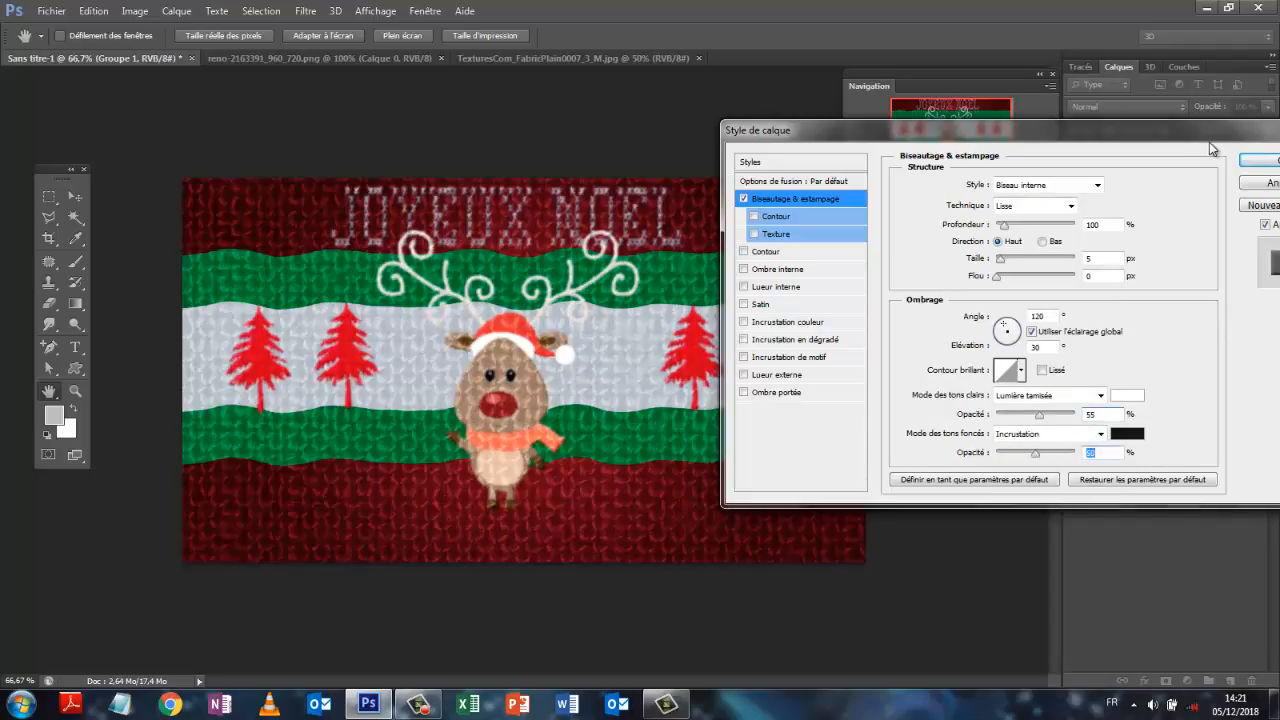
click(1258, 161)
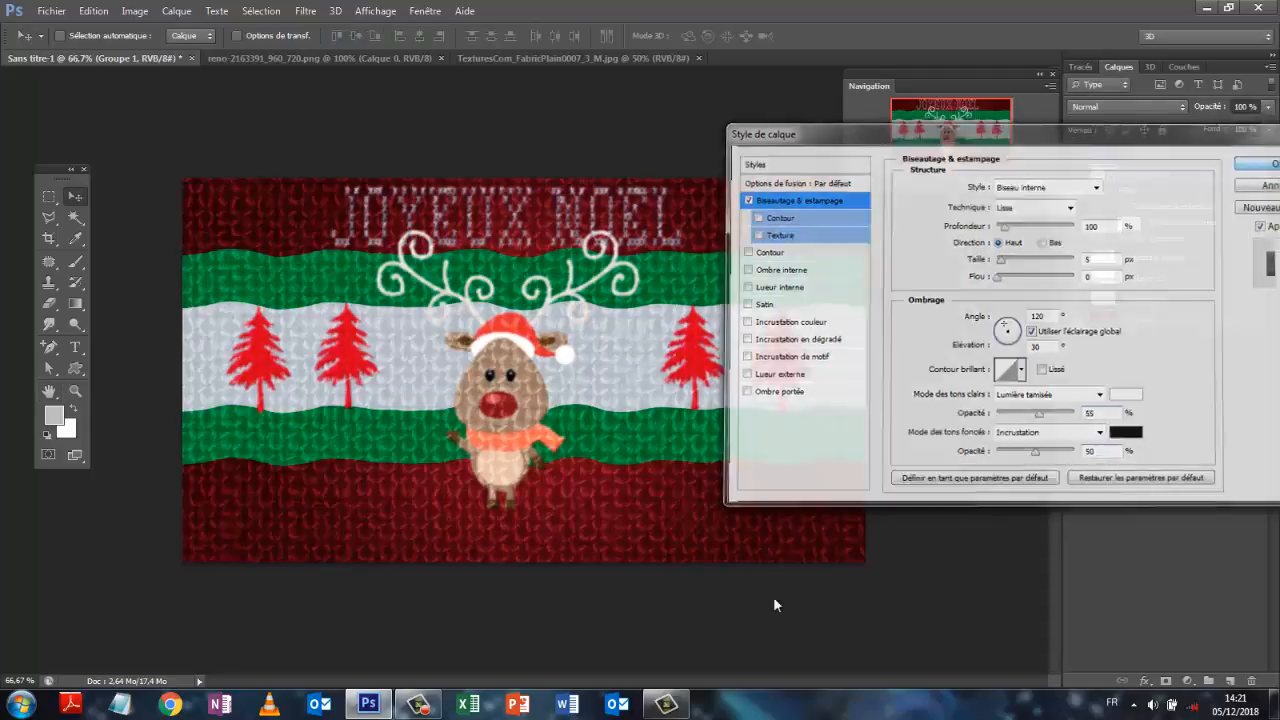